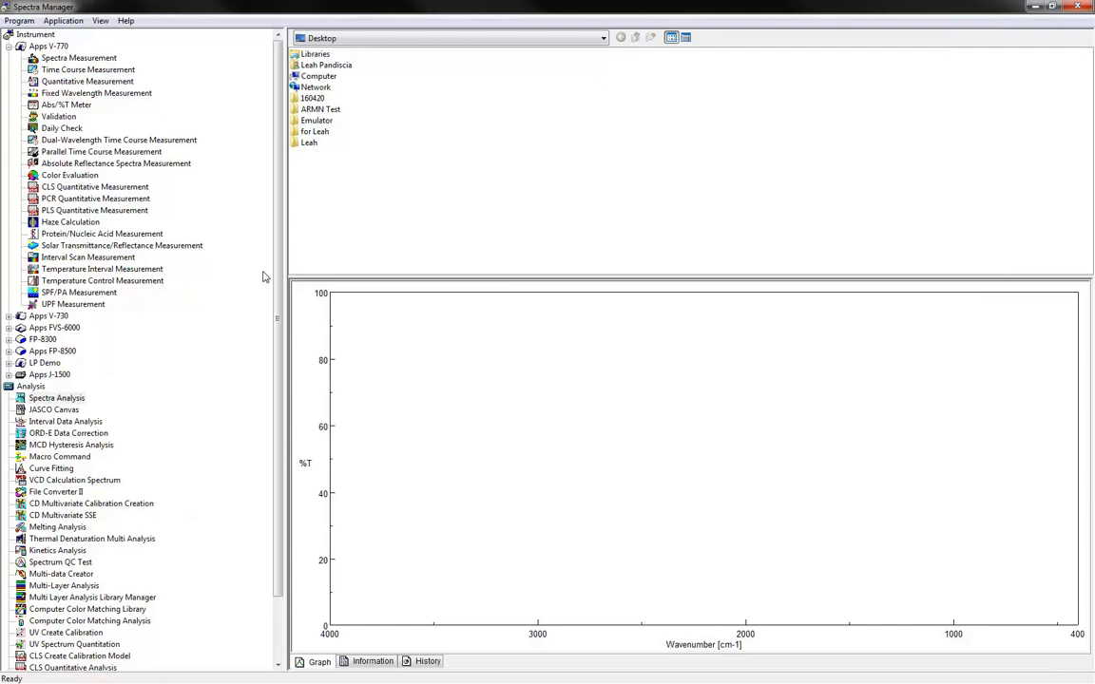
Step: Preview the 2015_04_04-5 spectrum in the Open Data dialog of Spectra Analysis, and close the program without opening the file
double_click(67, 401)
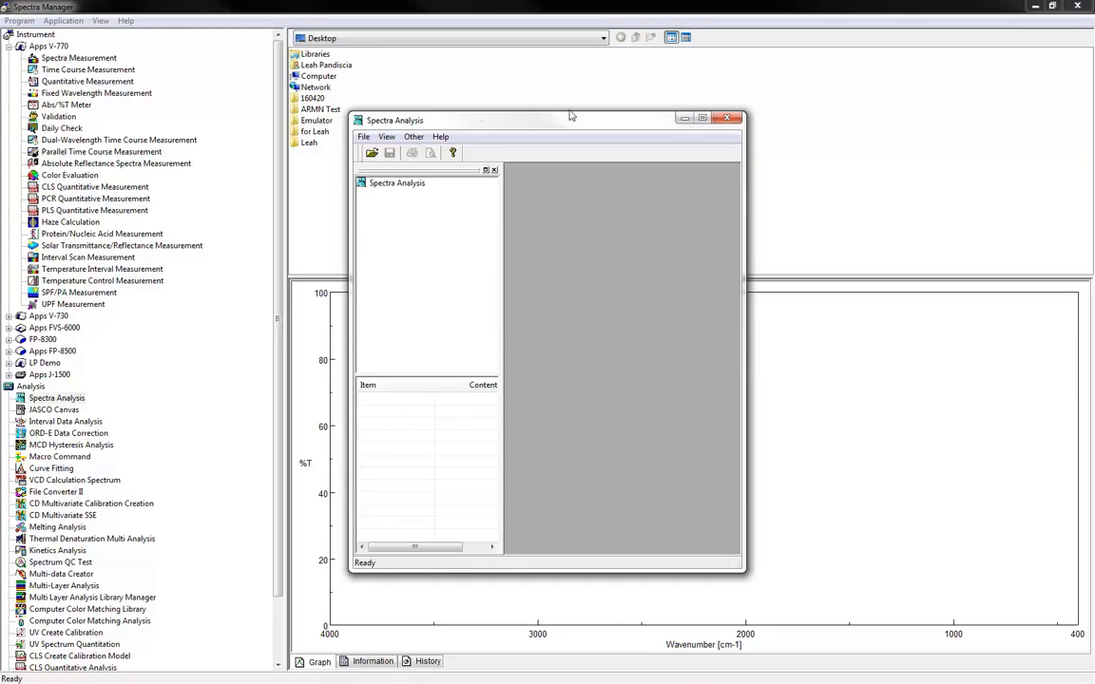
click(702, 118)
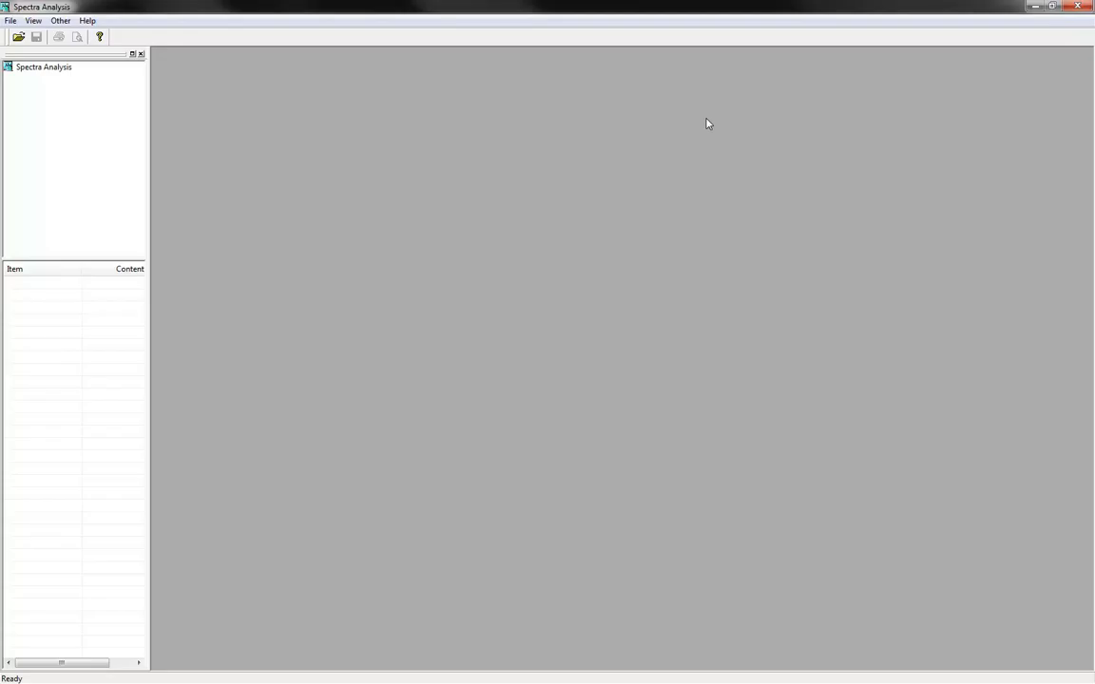
click(10, 20)
click(270, 115)
click(19, 37)
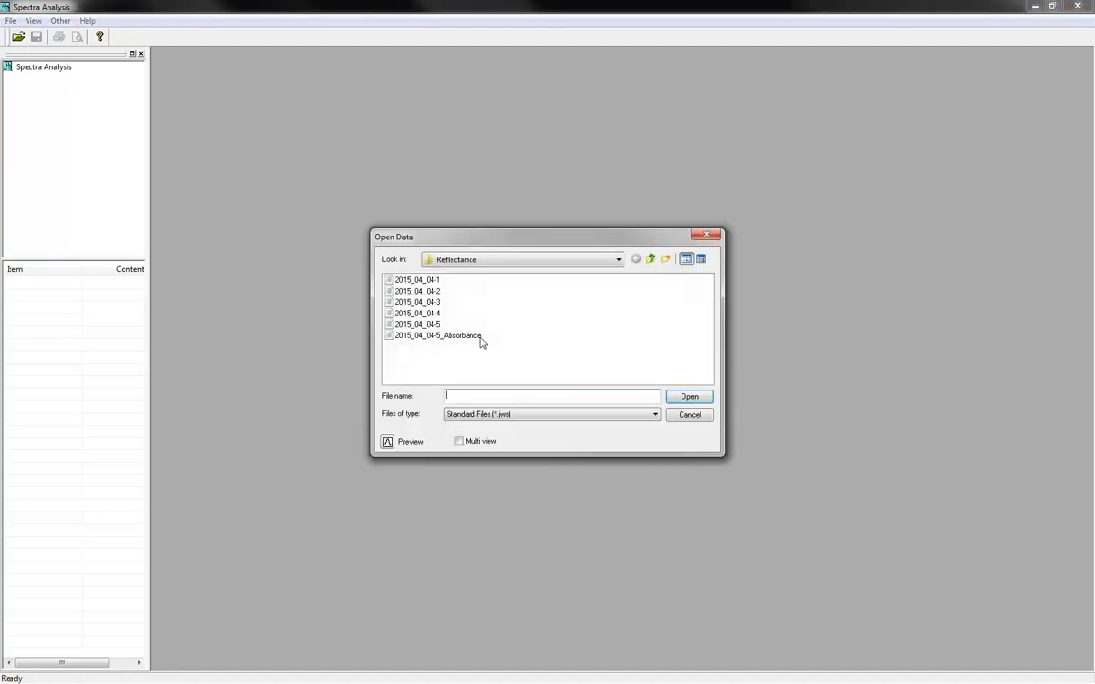
click(423, 324)
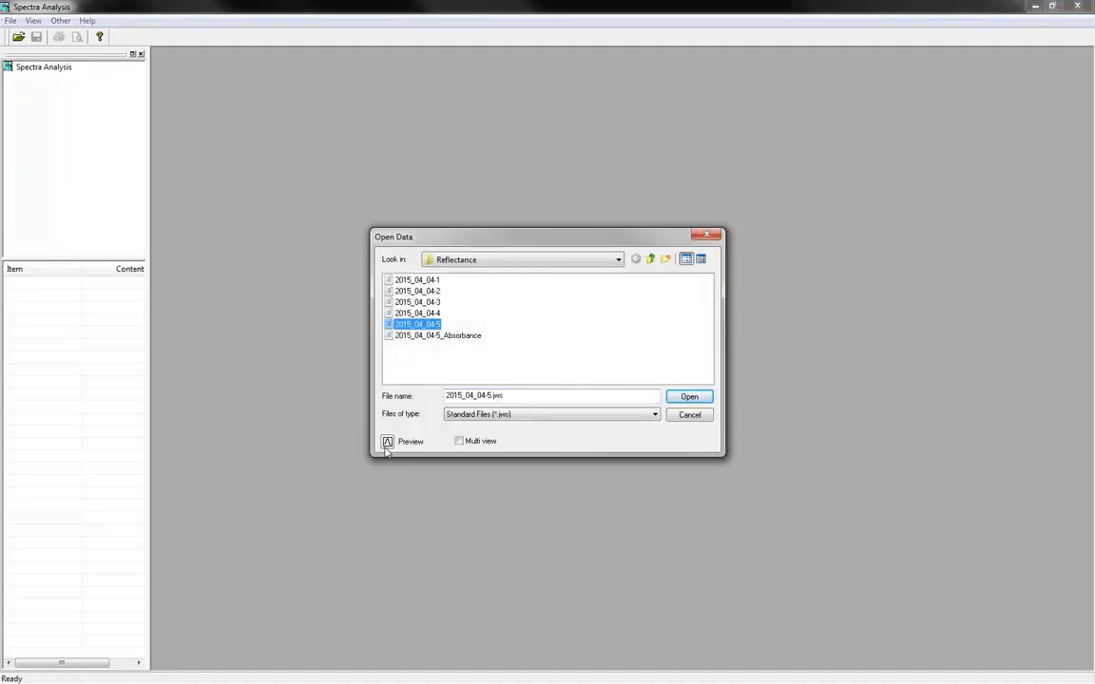
click(387, 442)
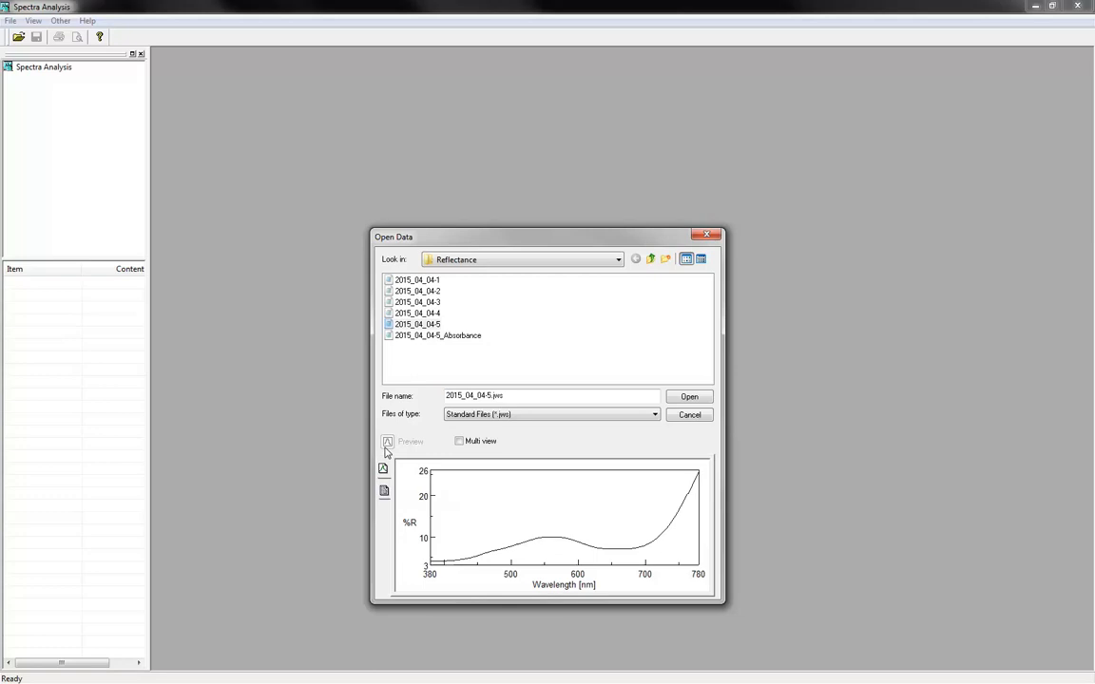
click(691, 416)
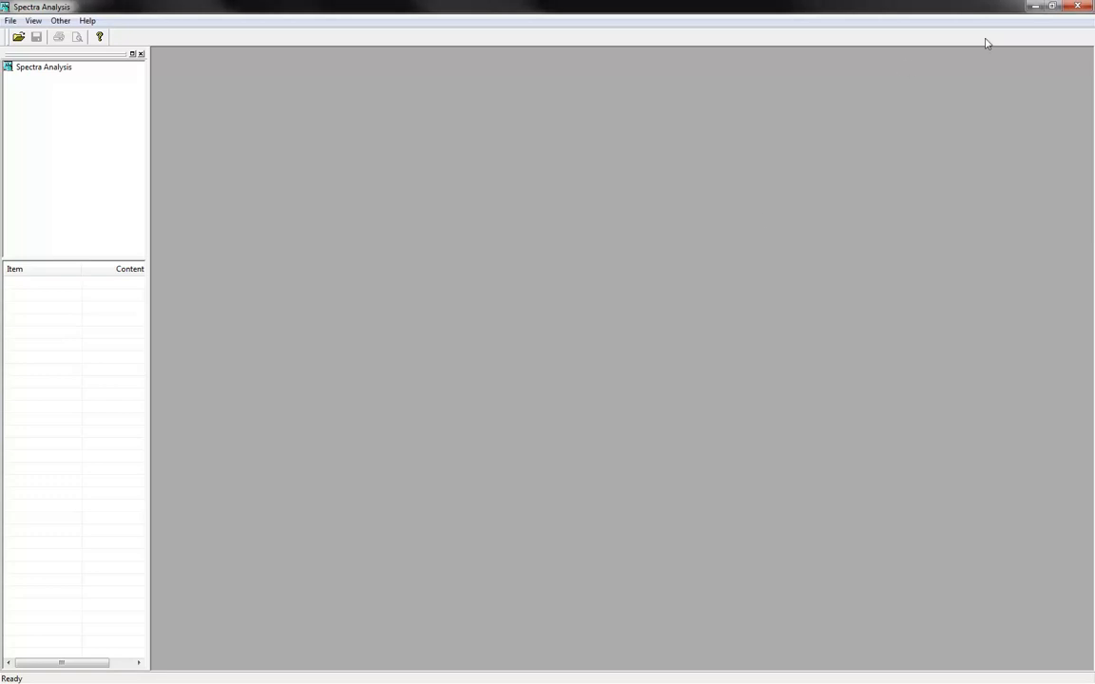
click(1076, 6)
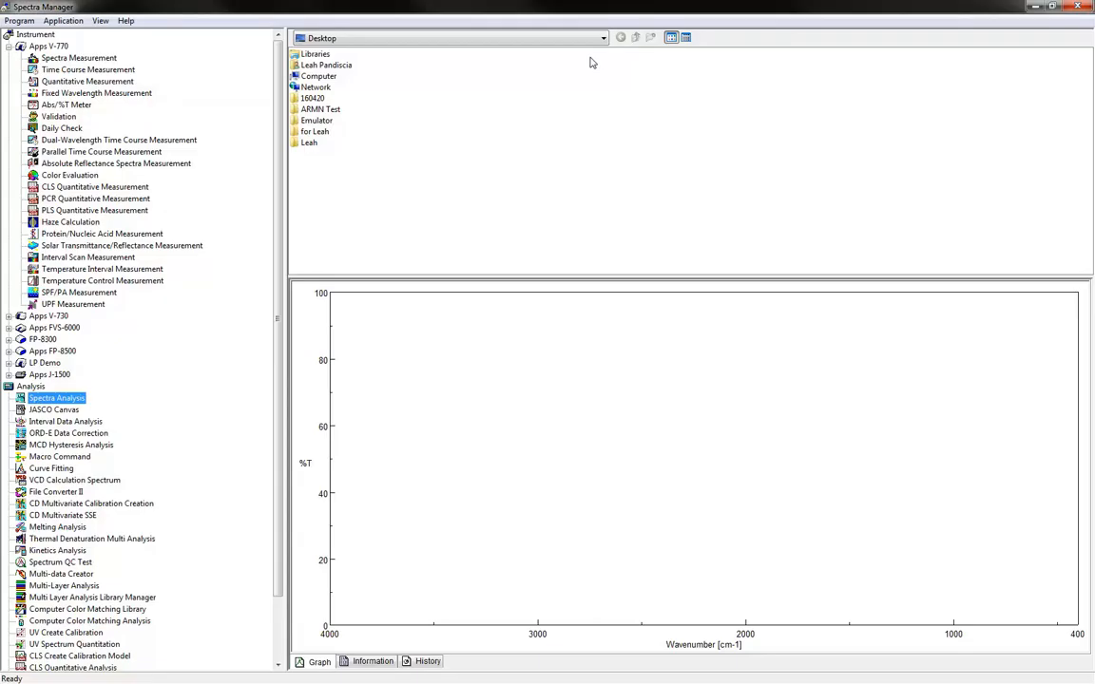
Step: Switch the Spectra Manager file browser to search mode and enter 2015* as the file name to find
click(101, 22)
click(118, 71)
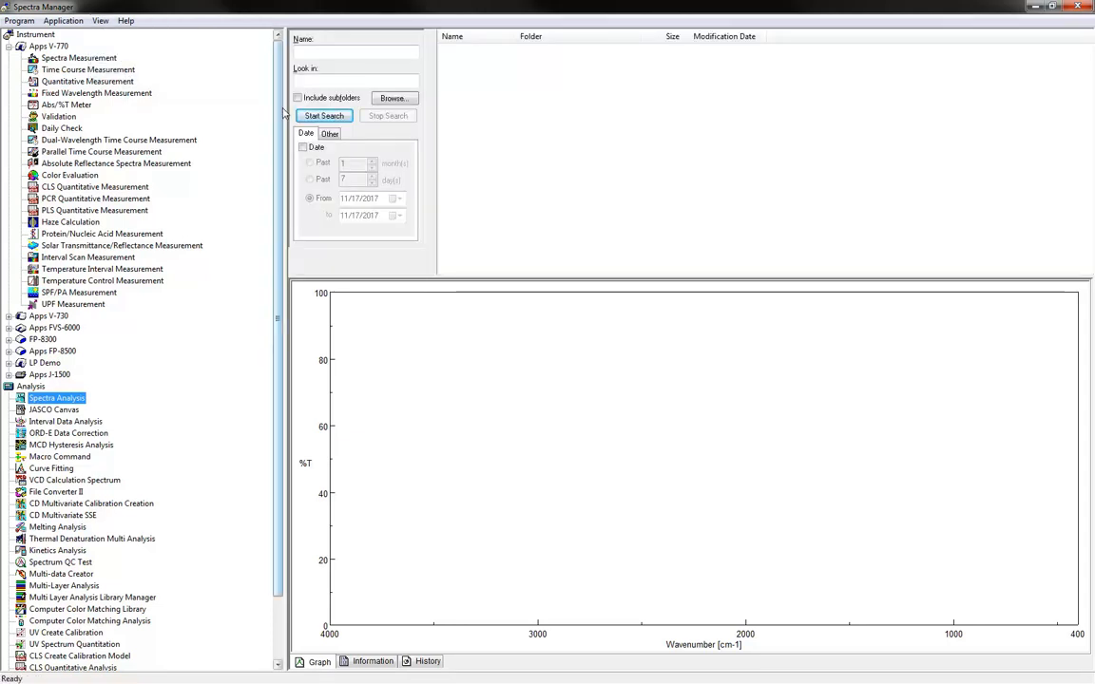
click(337, 51)
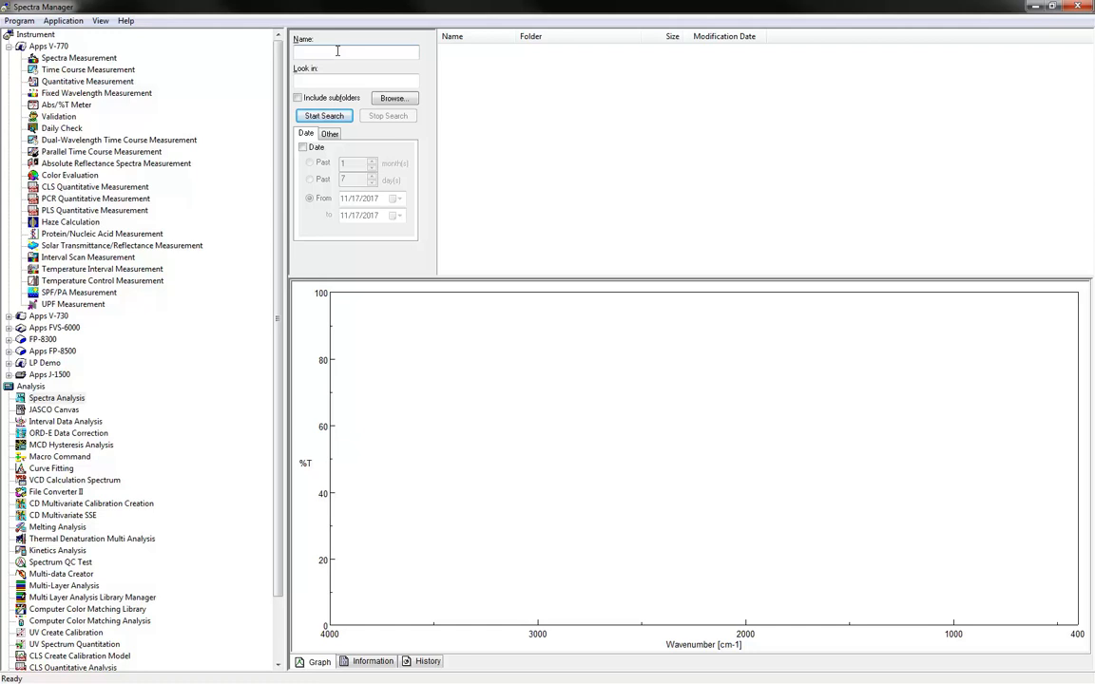
text(2015)
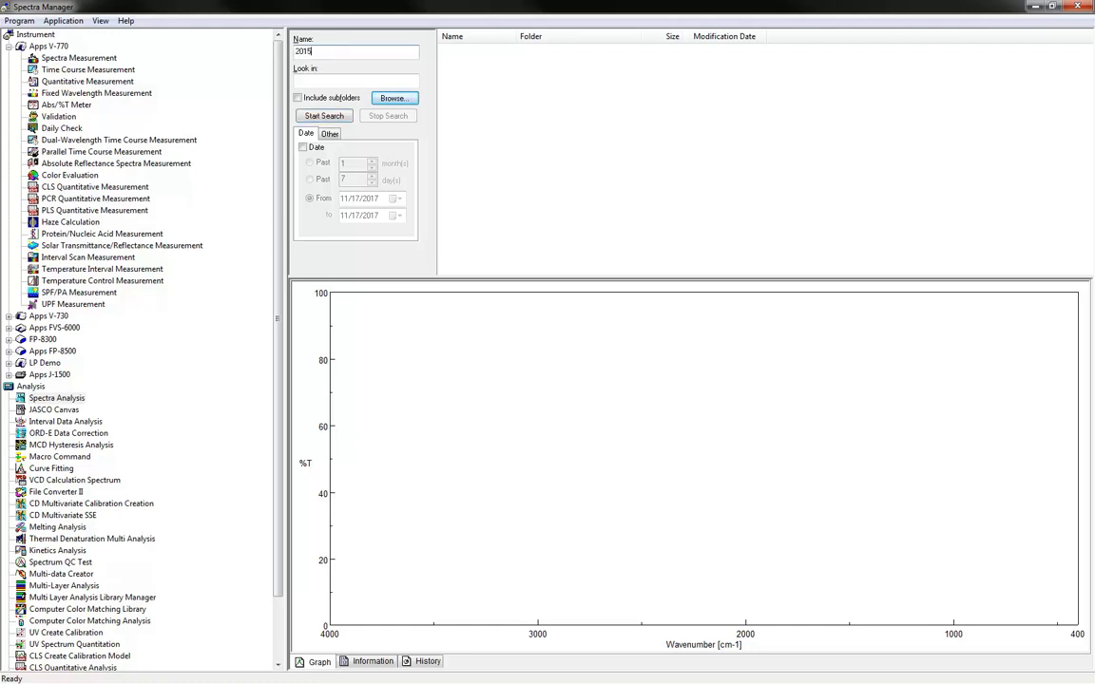
text(*)
Step: Set the search location to the Data folder inside the personal folder on drive C, including subfolders
click(369, 86)
click(390, 97)
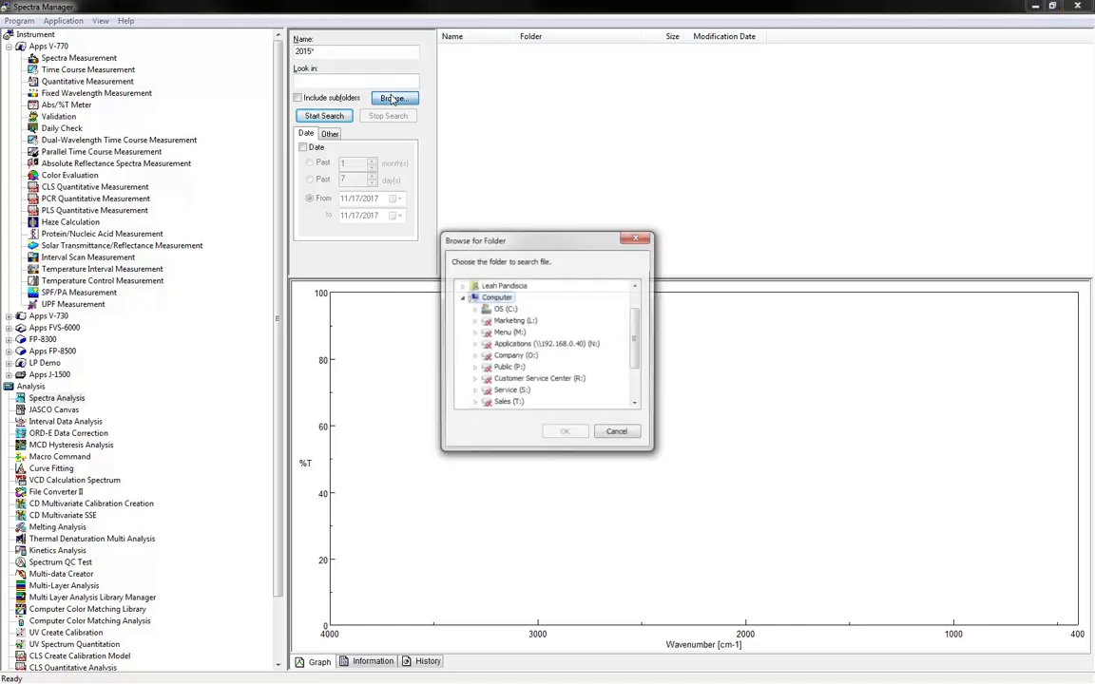
double_click(505, 308)
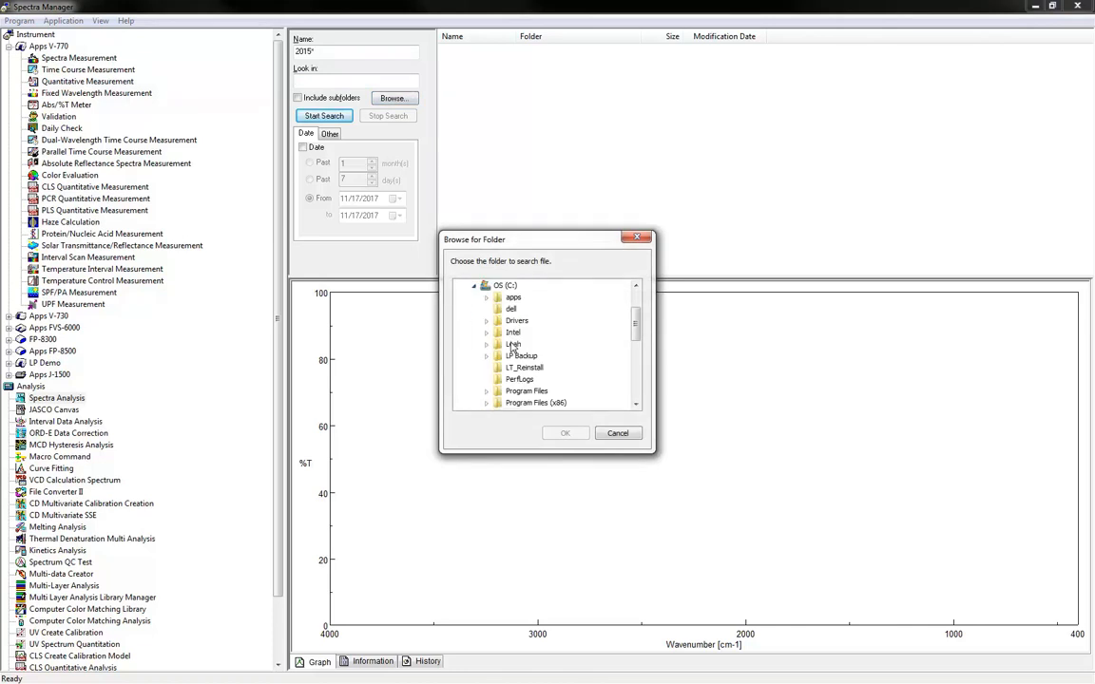
double_click(513, 344)
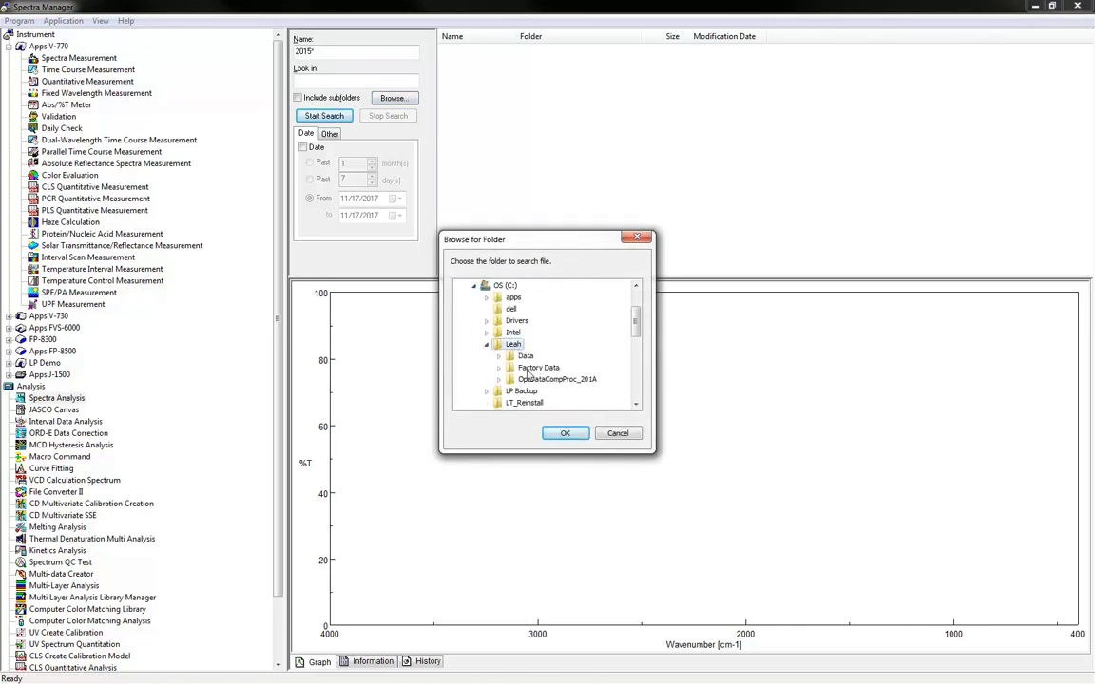
double_click(524, 356)
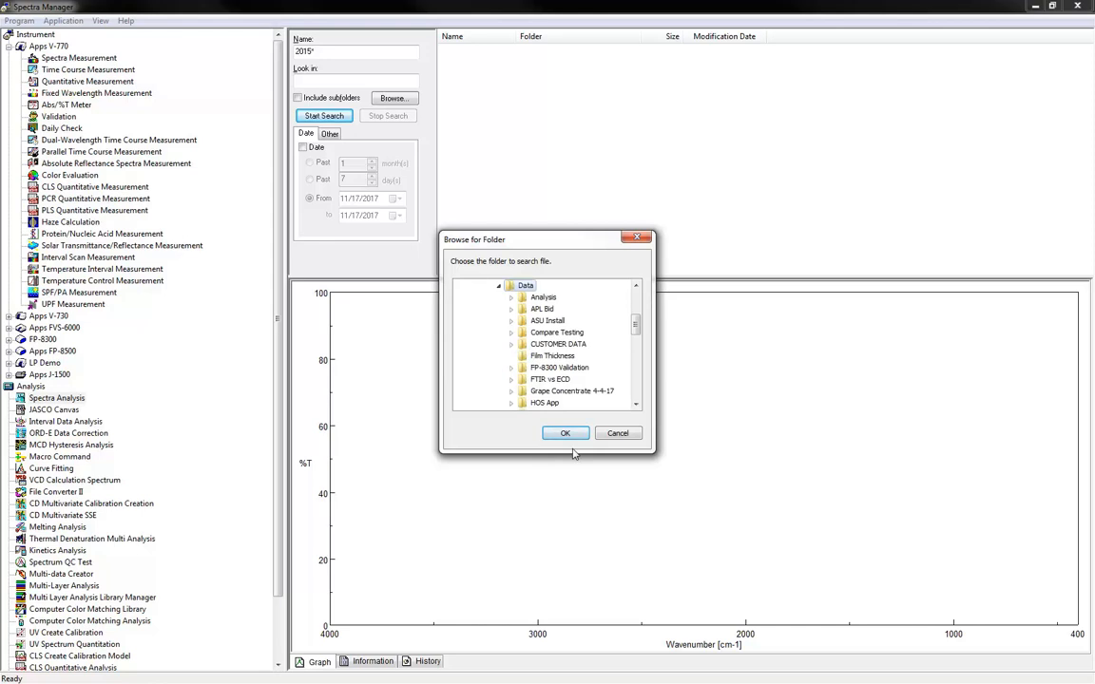
click(568, 434)
click(323, 99)
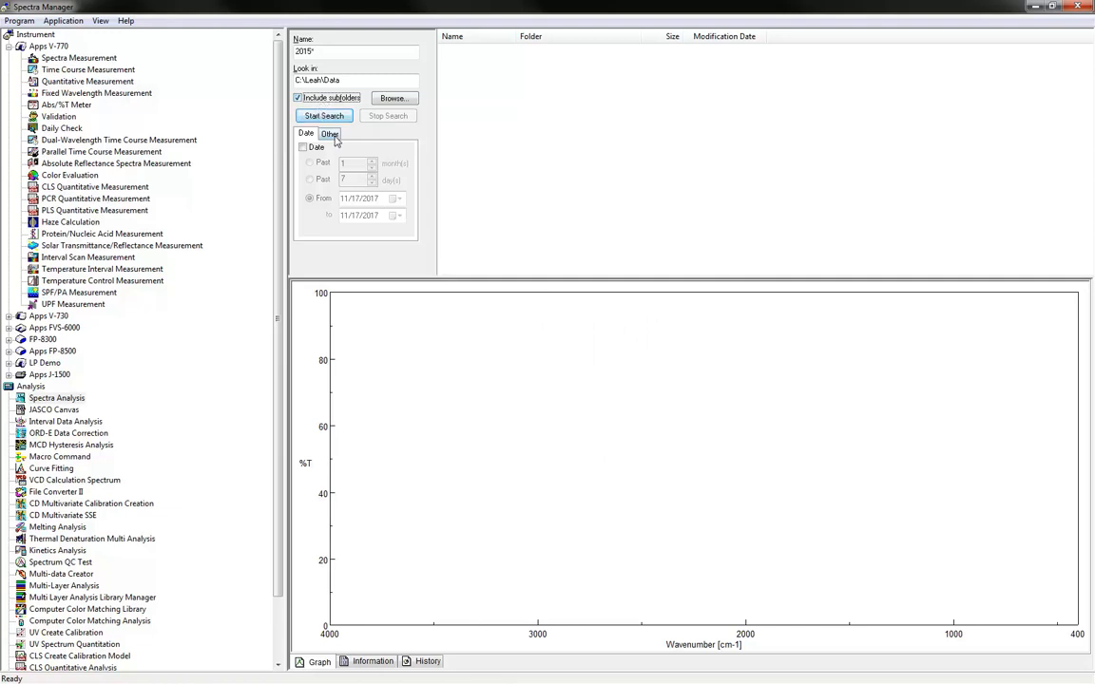
Step: Try additional search conditions for the phrase 2016 in the file and for a username
click(331, 136)
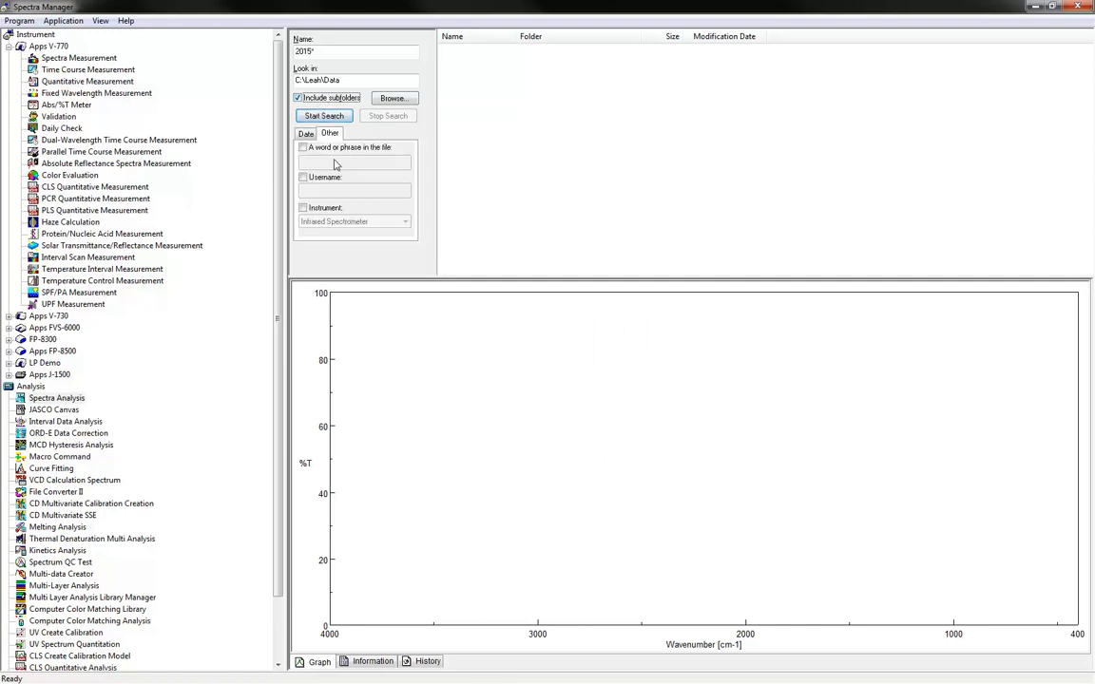
click(304, 148)
text(2016)
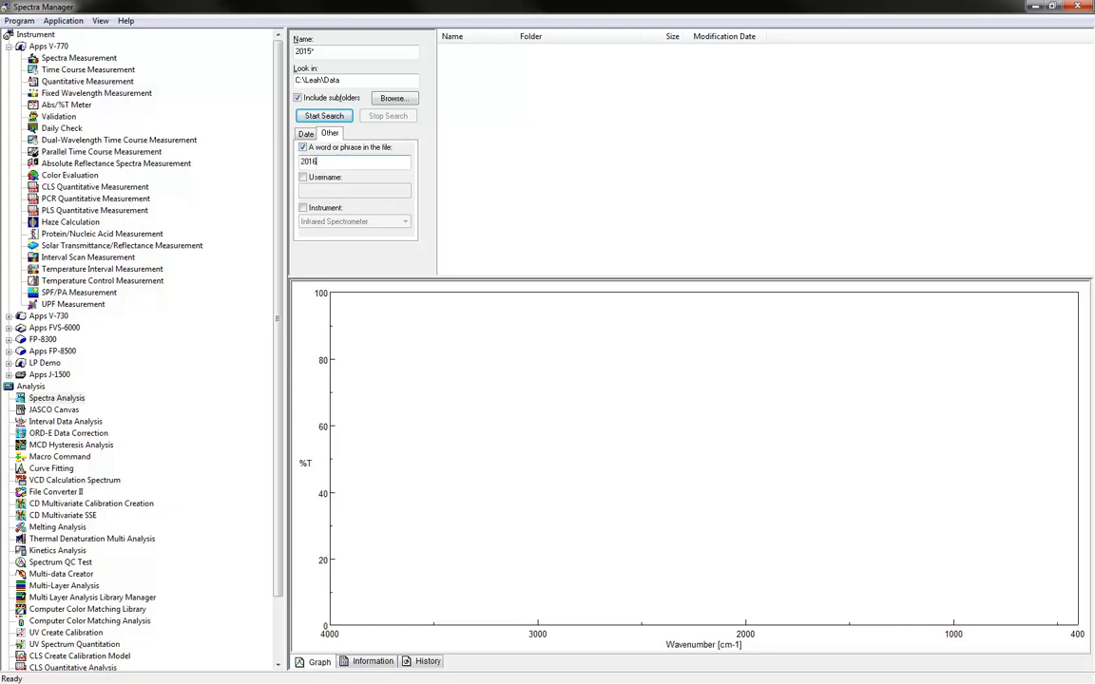
click(304, 178)
Step: Restrict the search to the UV/VIS Spectrophotometer instrument and turn off the phrase and username conditions
click(303, 208)
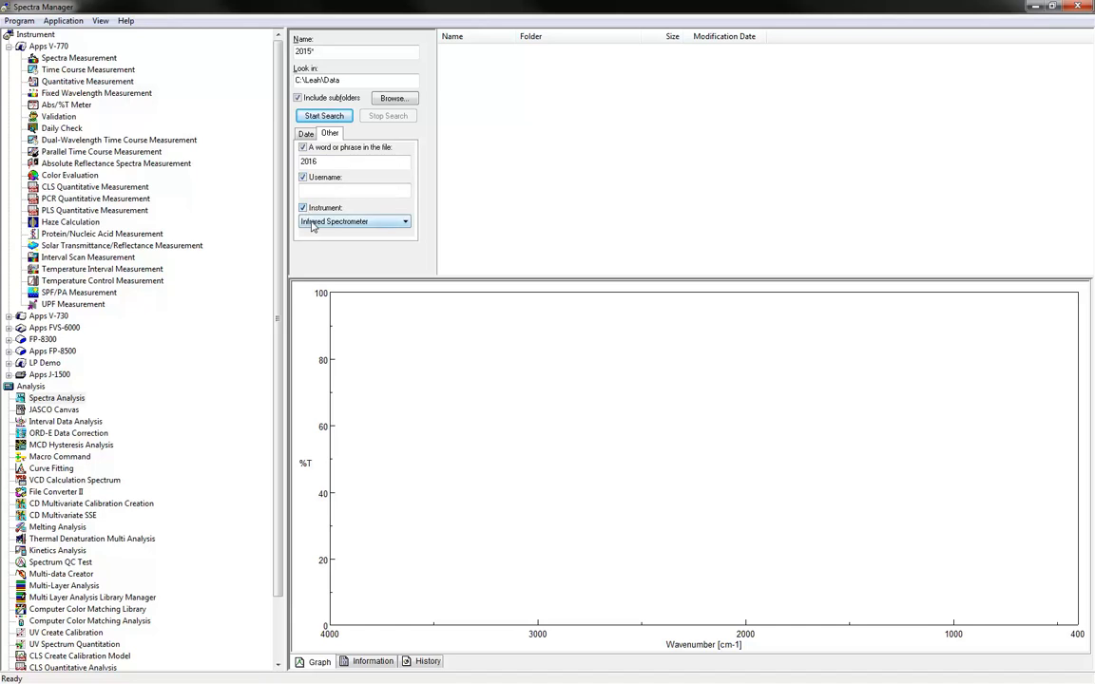
click(323, 222)
click(323, 250)
click(303, 178)
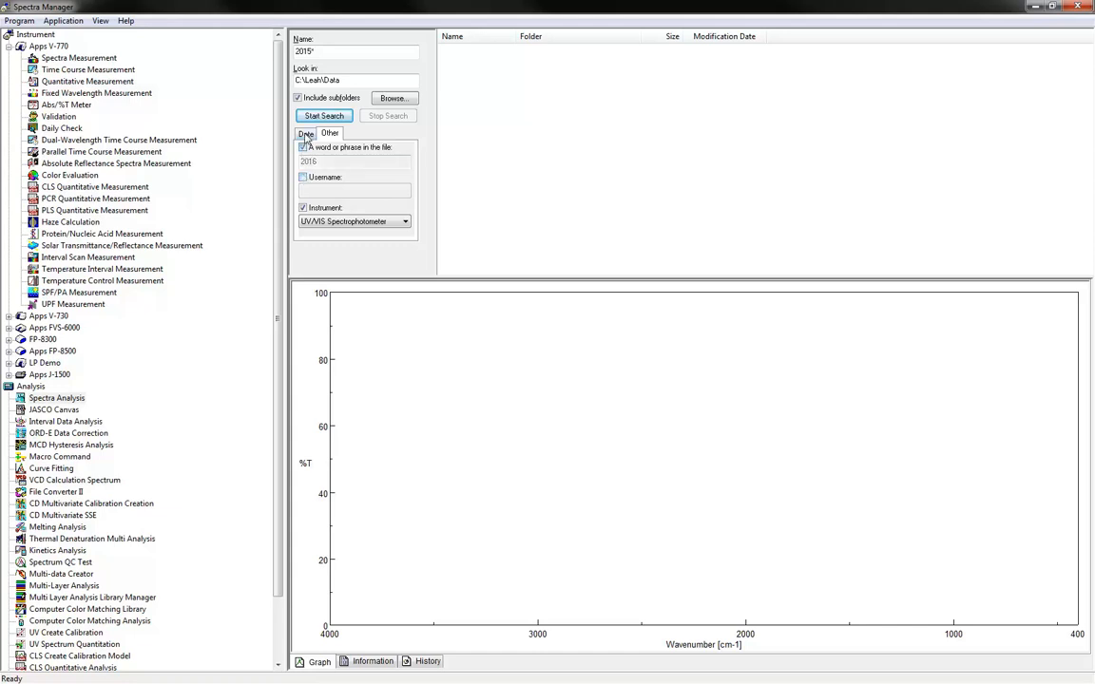
Step: Run the file search and examine the graph and measurement information of 2015_04_04-5.jws
click(306, 134)
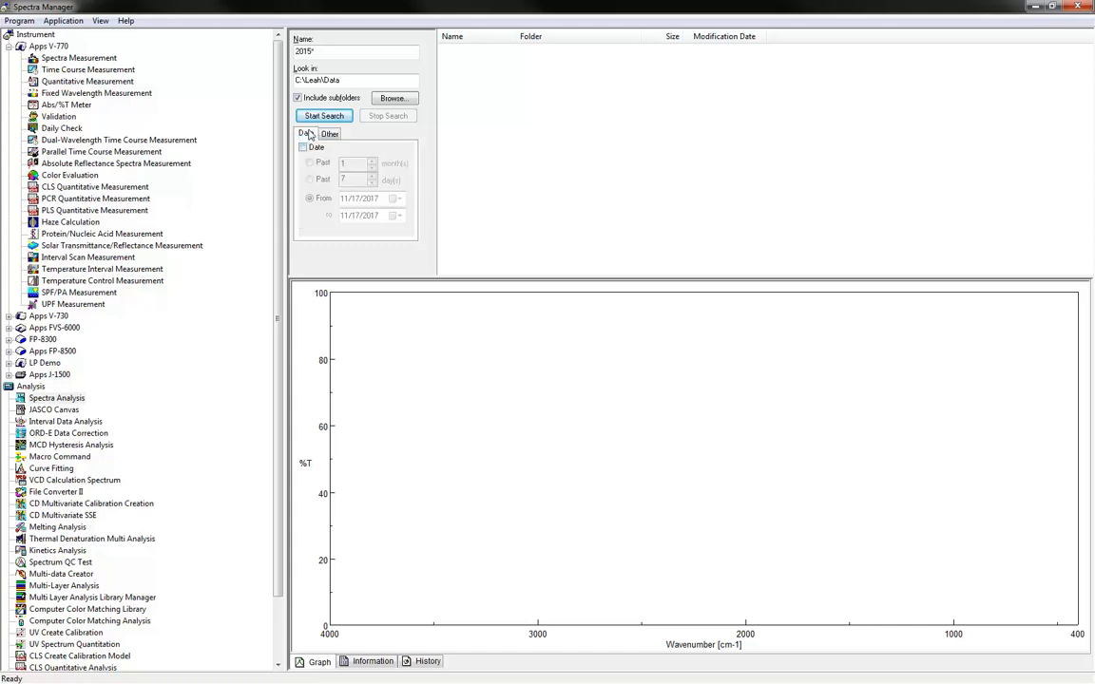
click(314, 116)
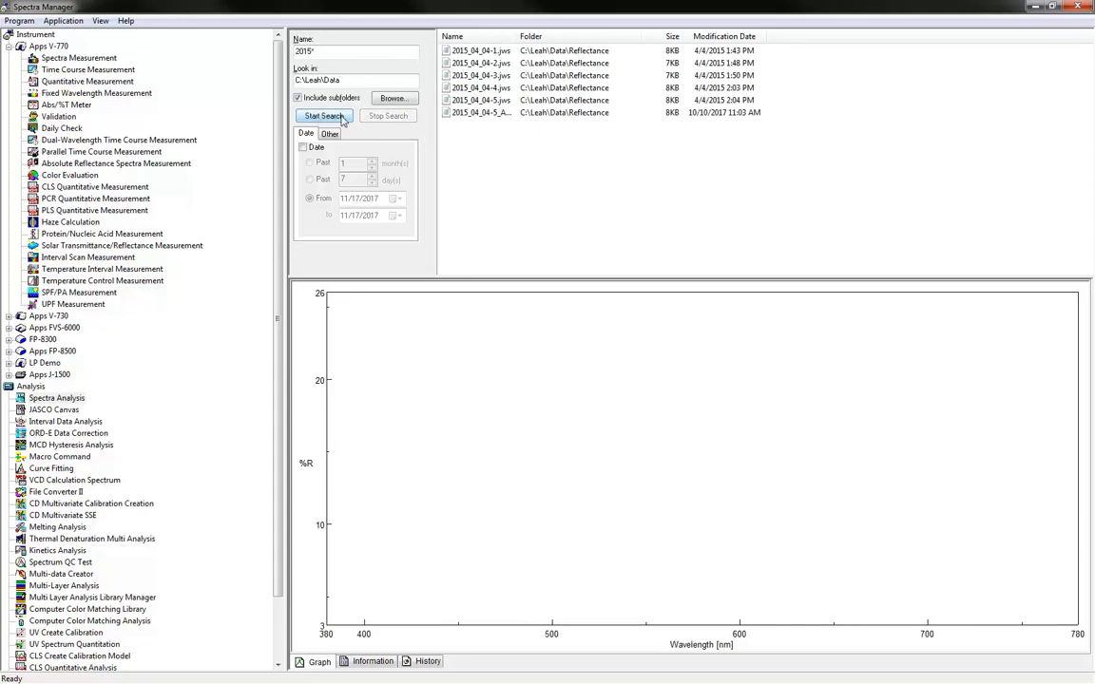
click(500, 101)
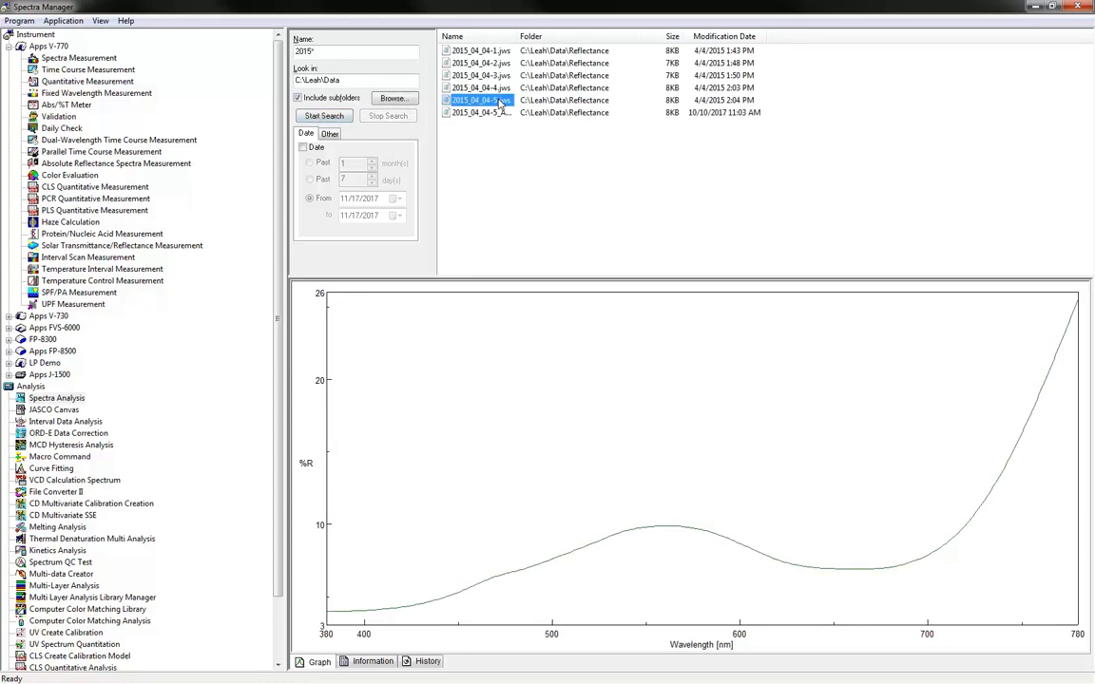
click(371, 660)
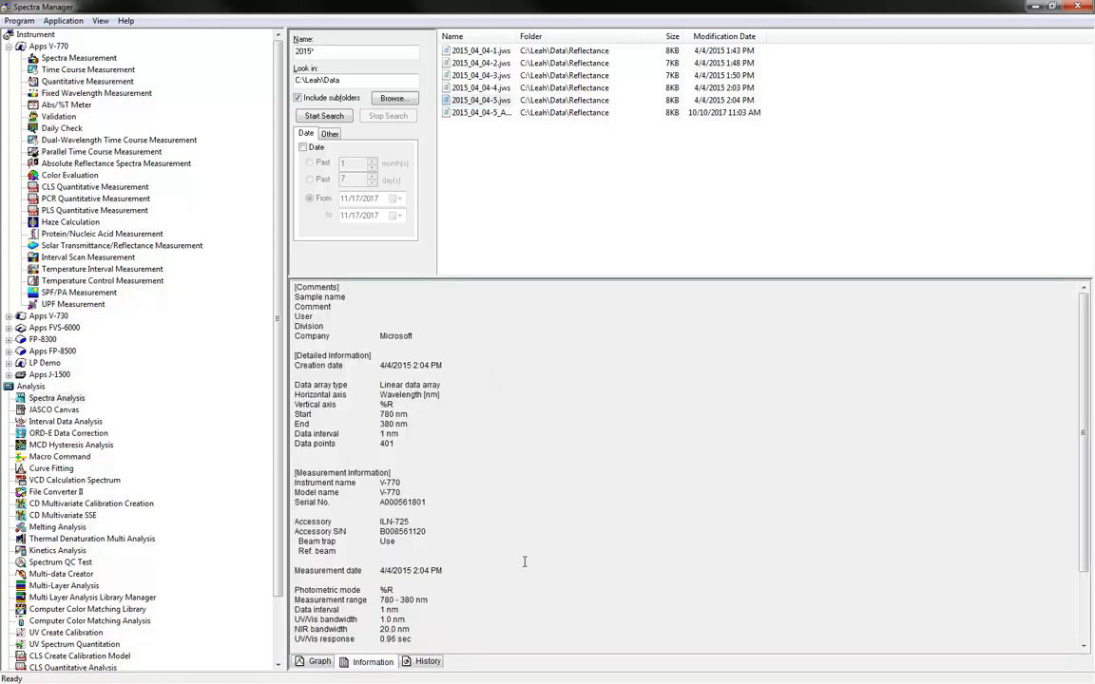
Step: Open 2015_04_04-5.jws from the search results in Spectra Analysis and return to Spectra Manager
double_click(466, 103)
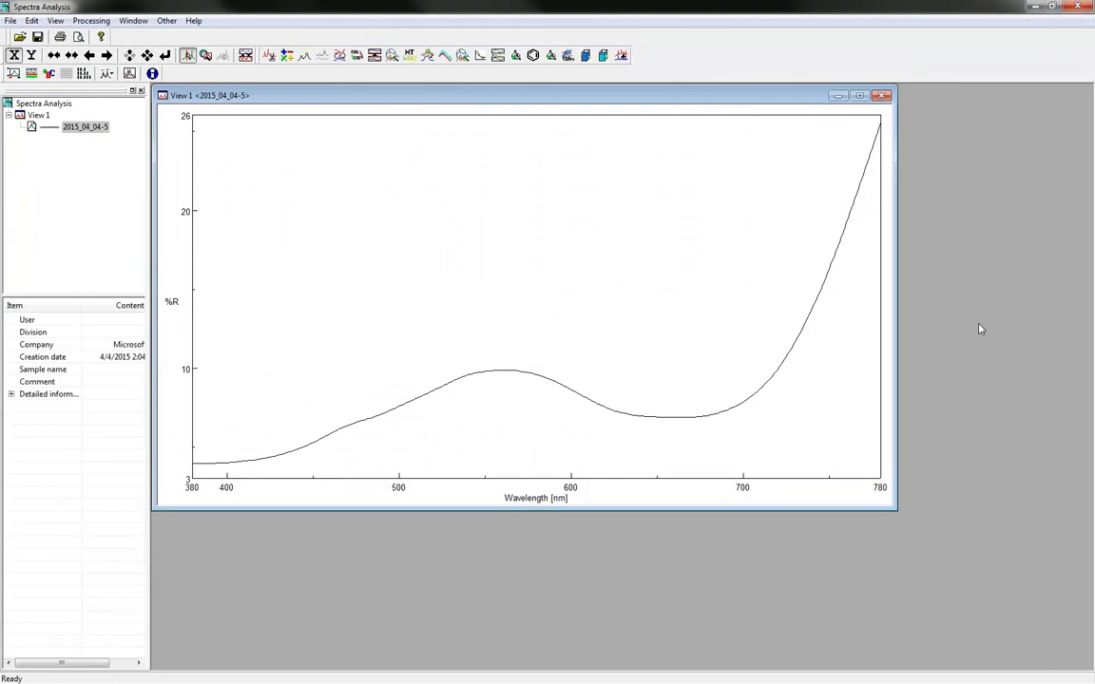
click(1077, 6)
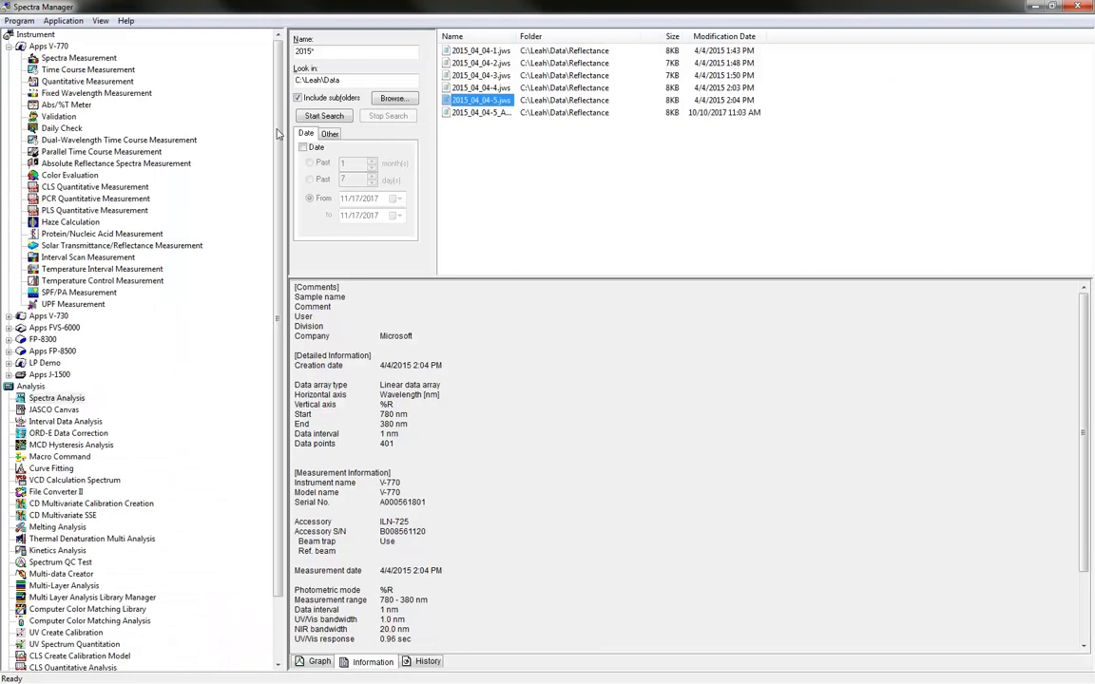
Step: Open 2015_04_04-5 again from the Reflectance folder listing as a second view, and move its window to uncover View 1
click(100, 21)
click(120, 54)
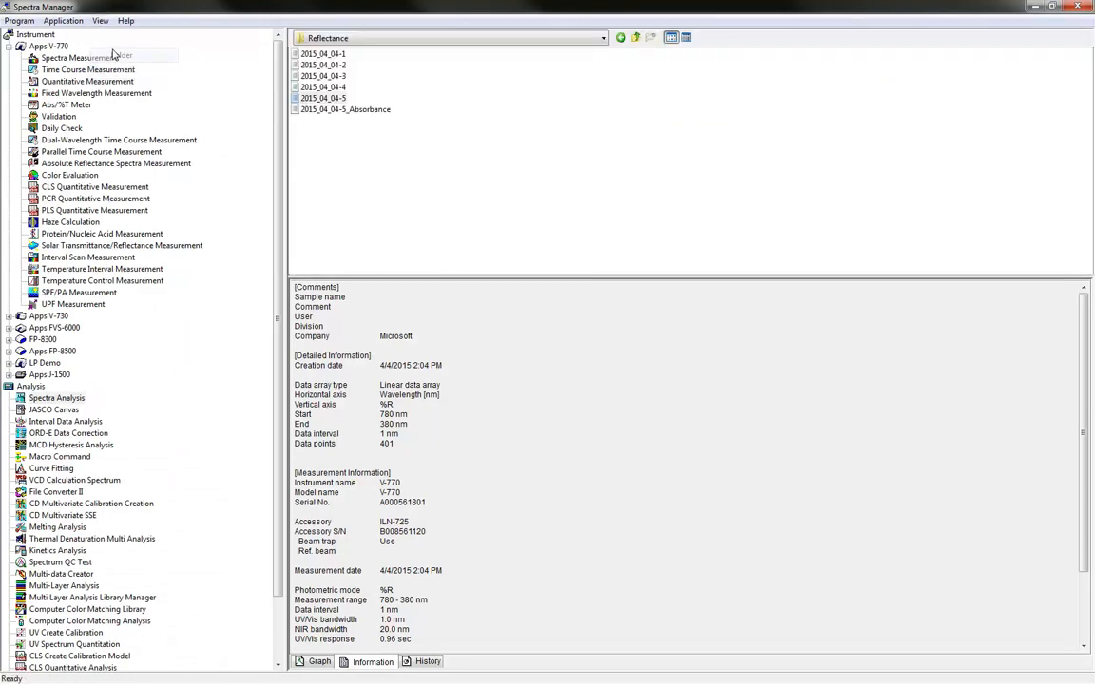
click(376, 39)
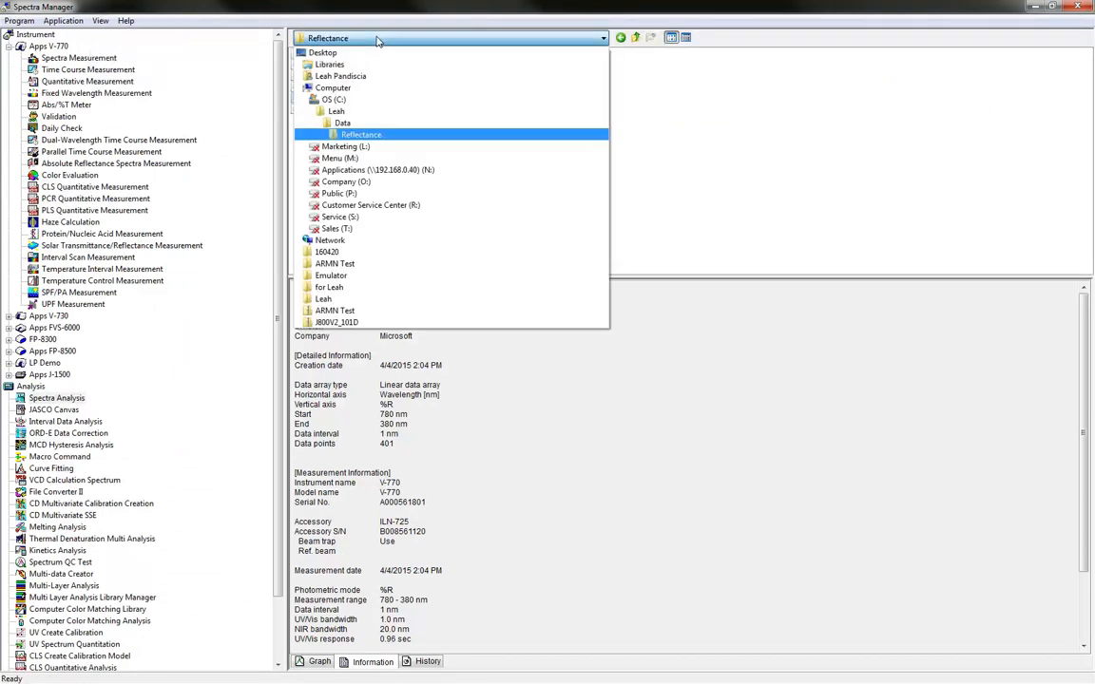
click(376, 38)
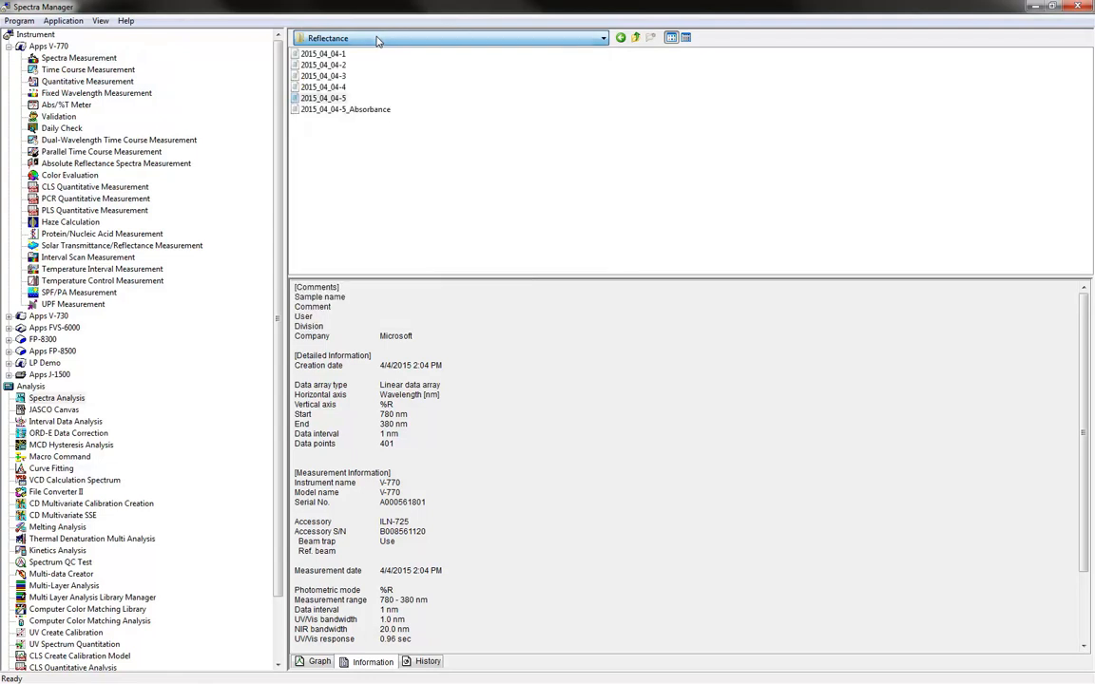
click(328, 98)
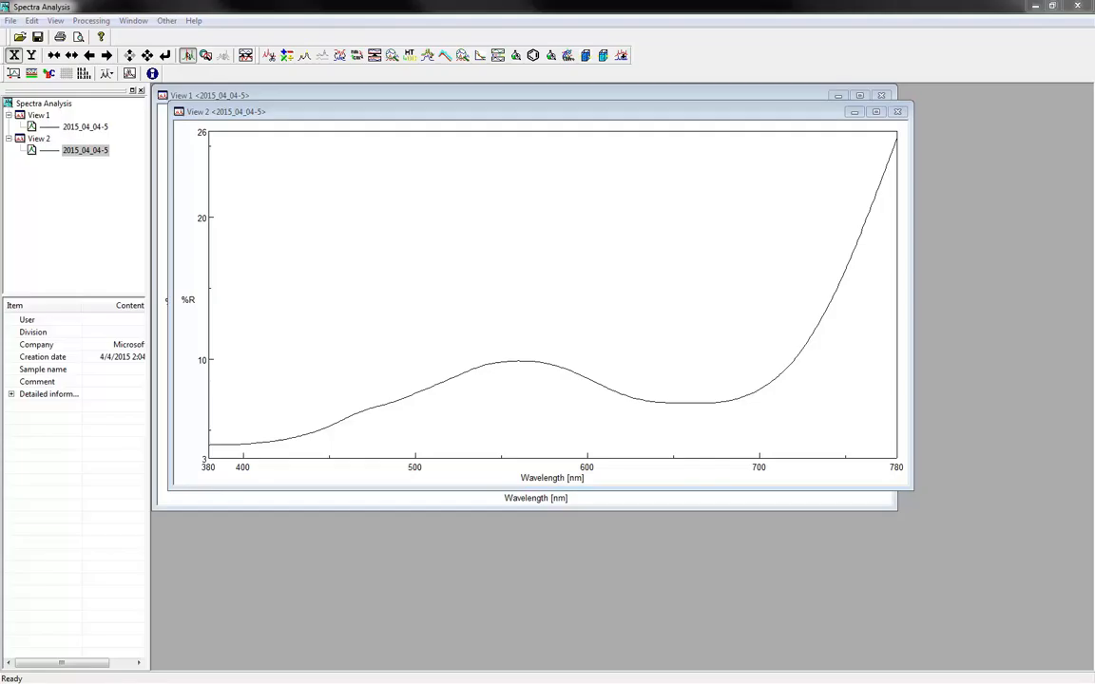
click(518, 6)
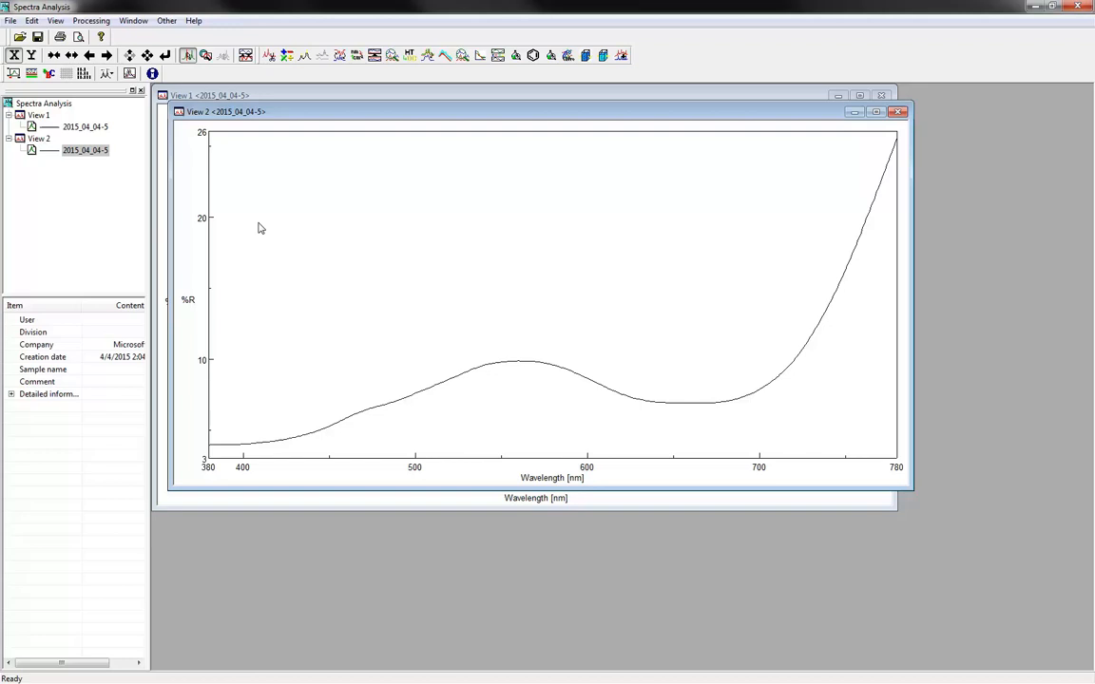
drag(311, 111, 462, 207)
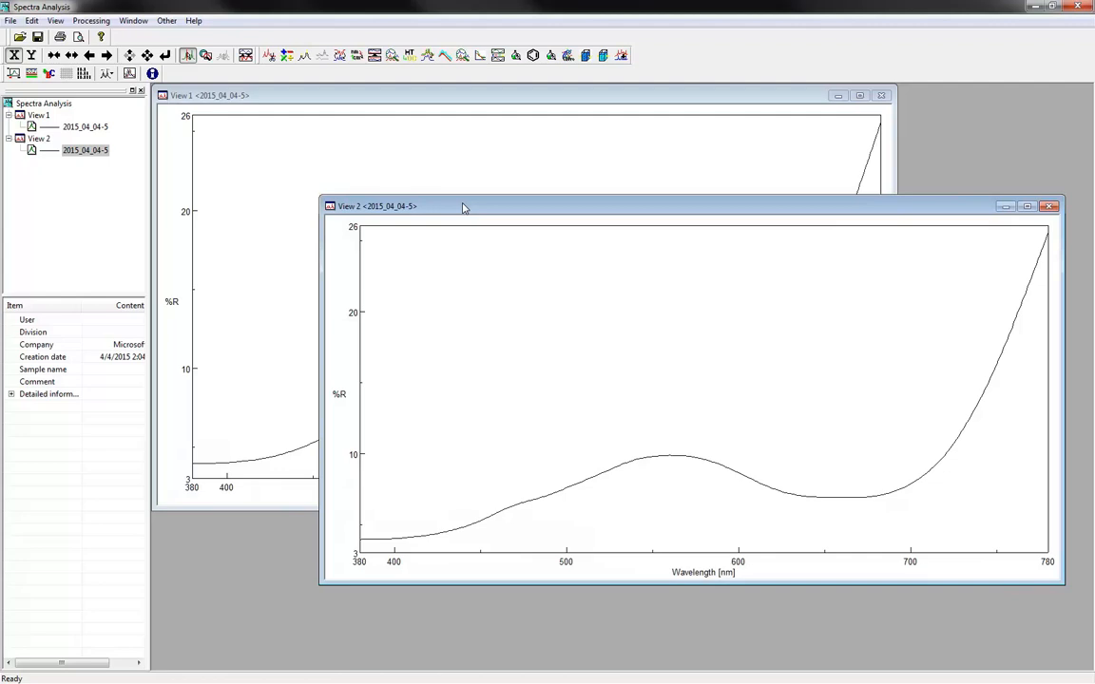
Step: Overlay the 2015_04_04-2 spectrum on View 2 and auto-scale both axes to fit the curves
click(11, 20)
click(19, 38)
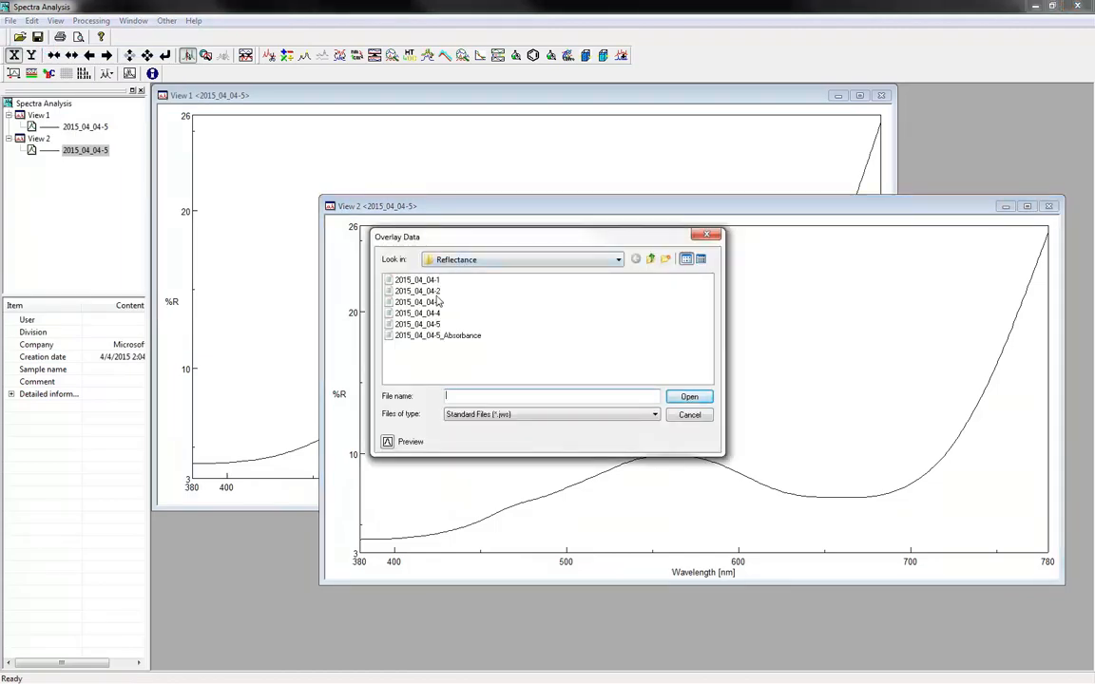
double_click(409, 290)
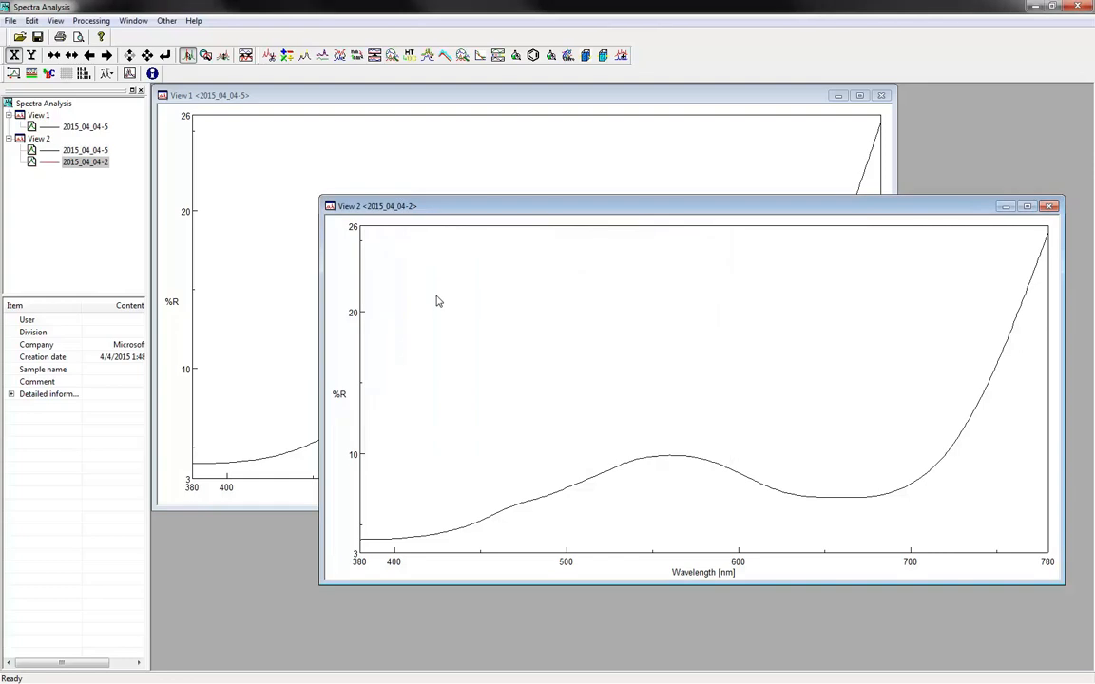
click(148, 56)
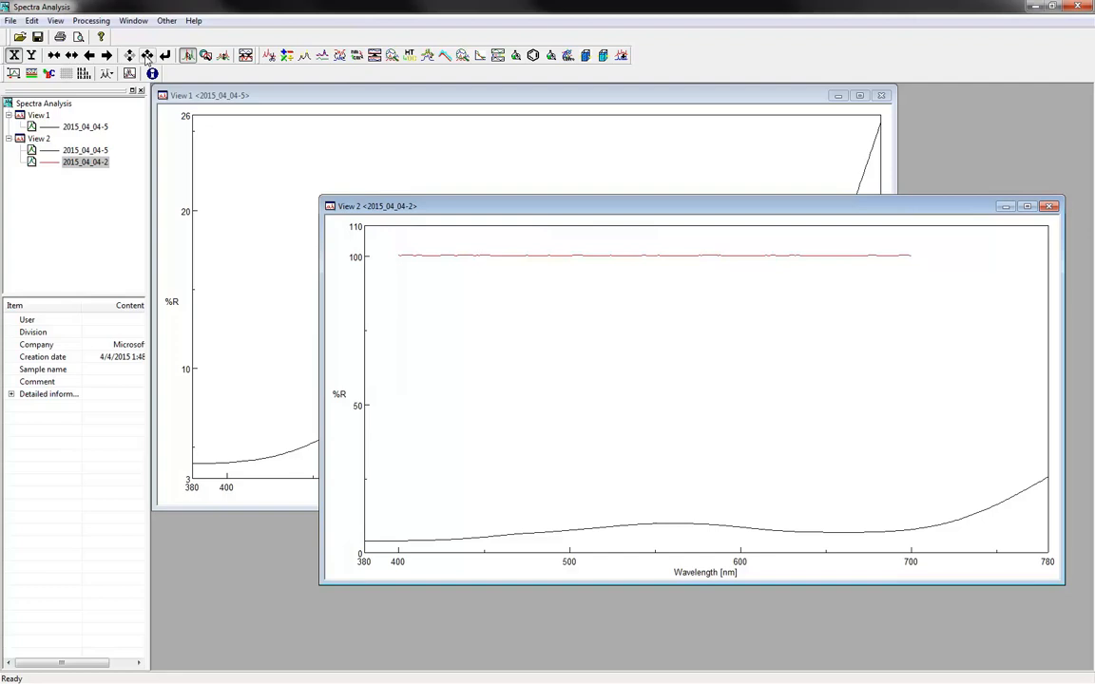
Step: Move the 2015_04_04-2 spectrum from View 2 into View 1
drag(83, 156, 43, 115)
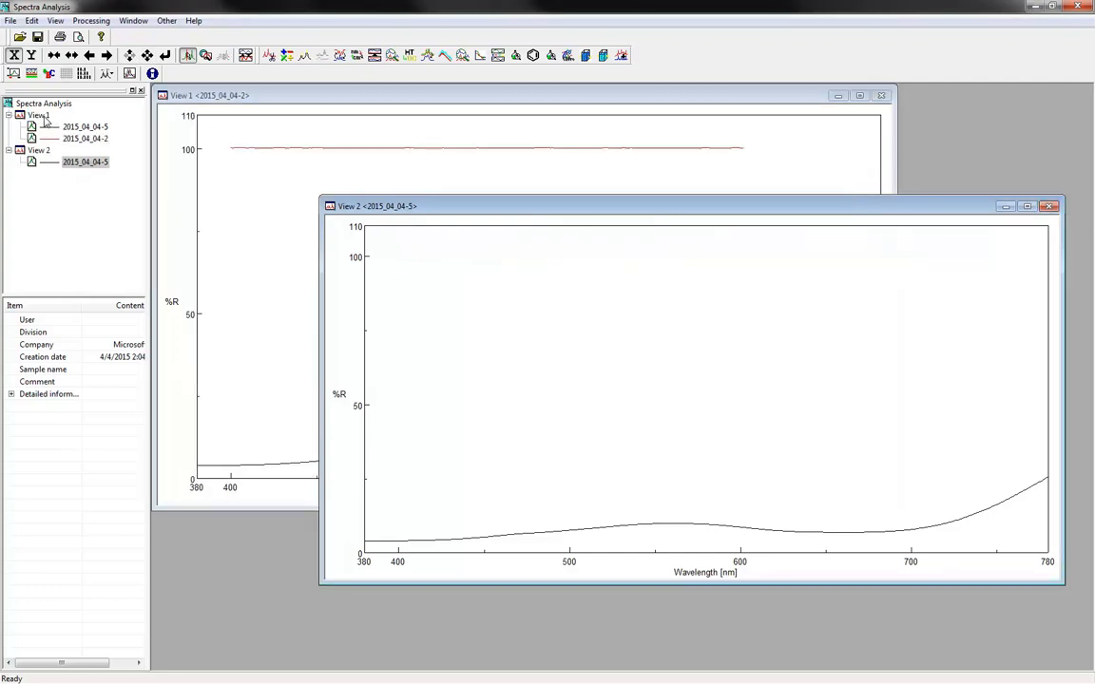
Step: Move the 2015_04_04-2 spectrum out of View 1 into a new view of its own and cascade the view windows
click(235, 99)
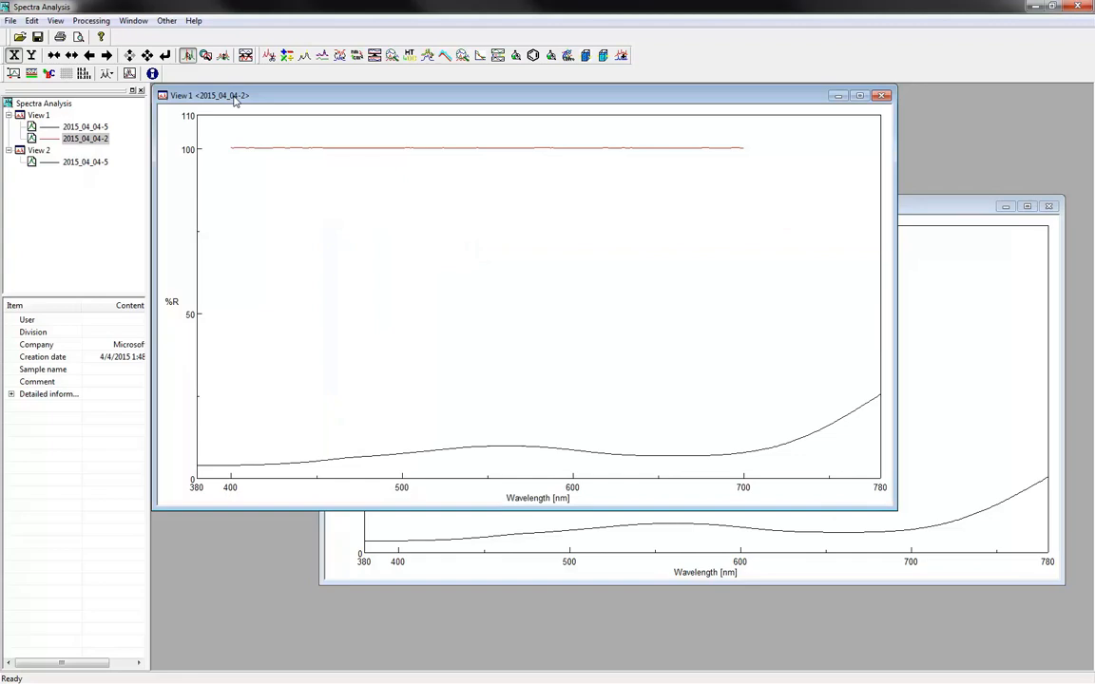
drag(86, 147, 103, 252)
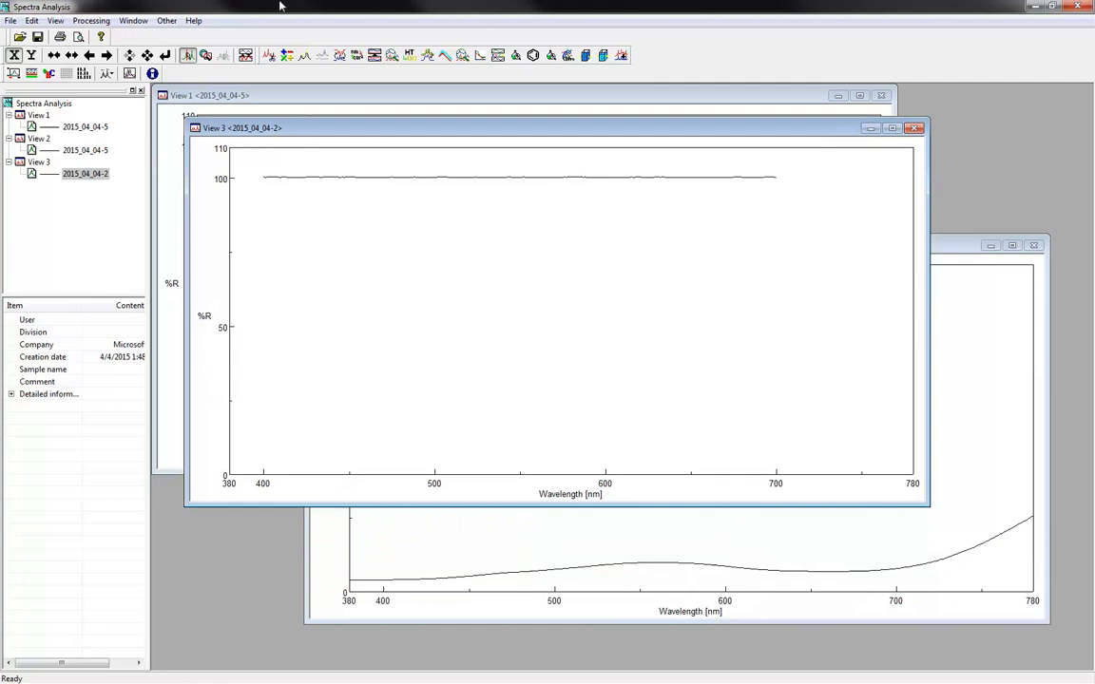
click(132, 21)
click(145, 38)
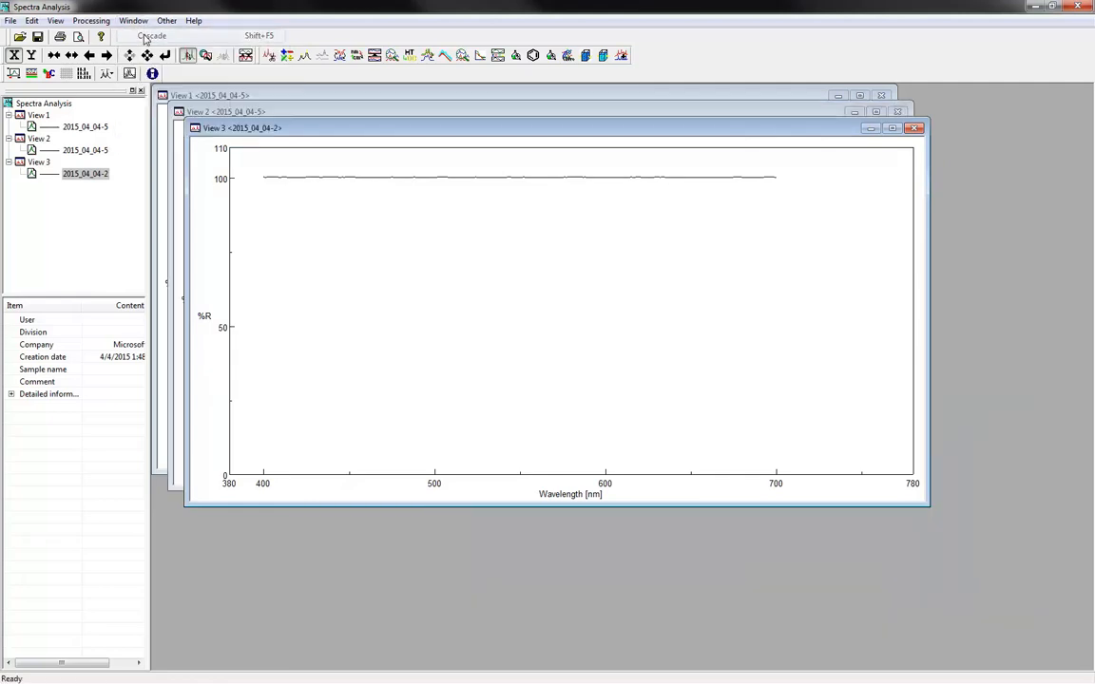
Step: Tile the view windows horizontally and vertically, and return them to the cascaded arrangement
click(133, 20)
click(145, 52)
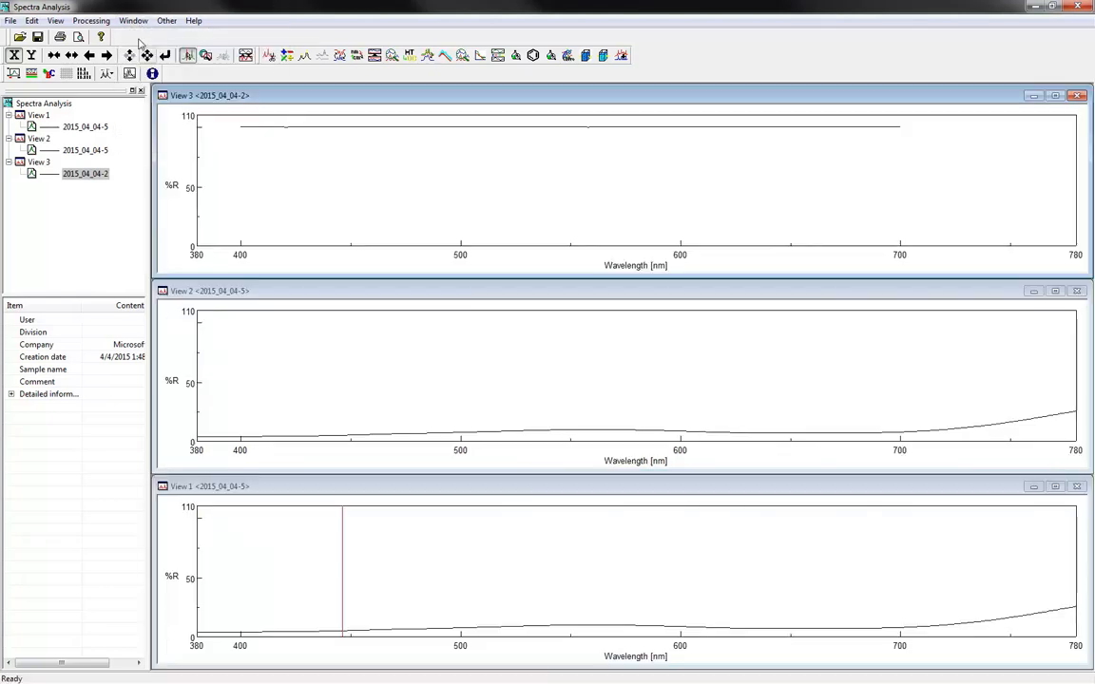
click(133, 20)
click(144, 65)
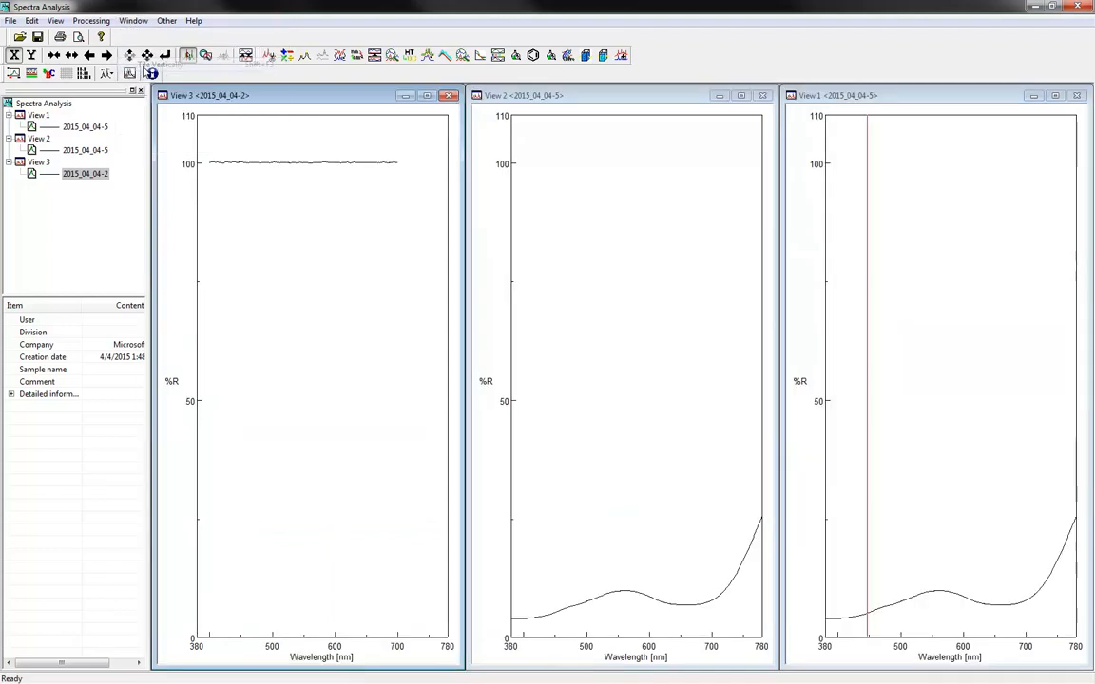
click(133, 20)
click(142, 37)
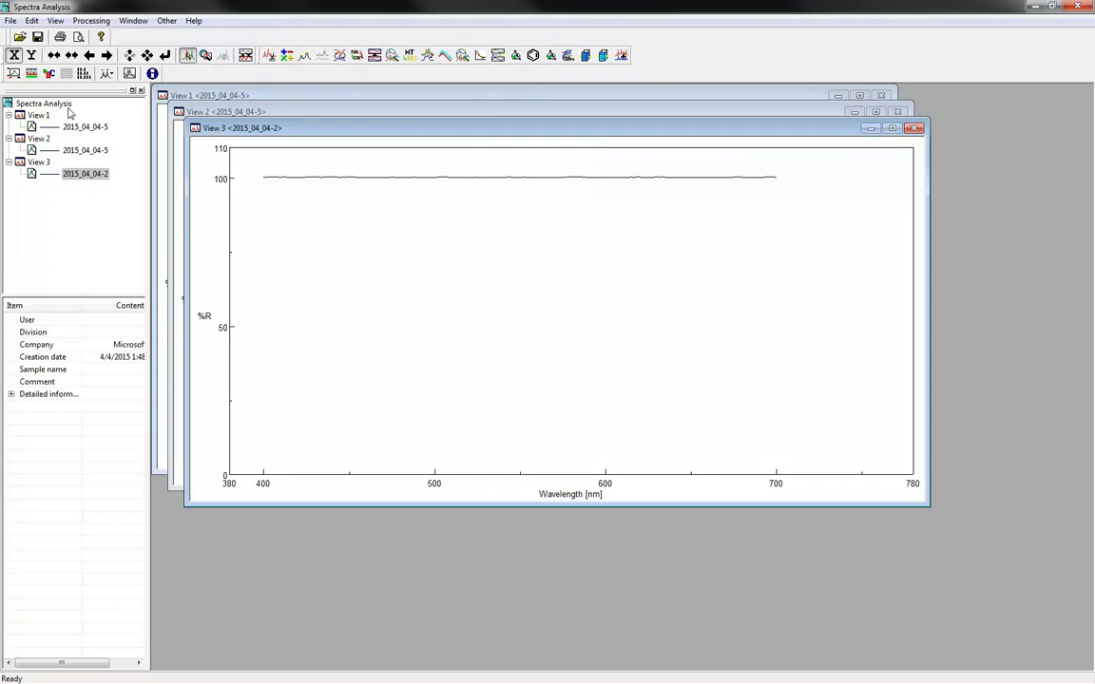
Step: Close the 2015_04_04-2 spectrum in View 3 and the View 2 window
click(10, 20)
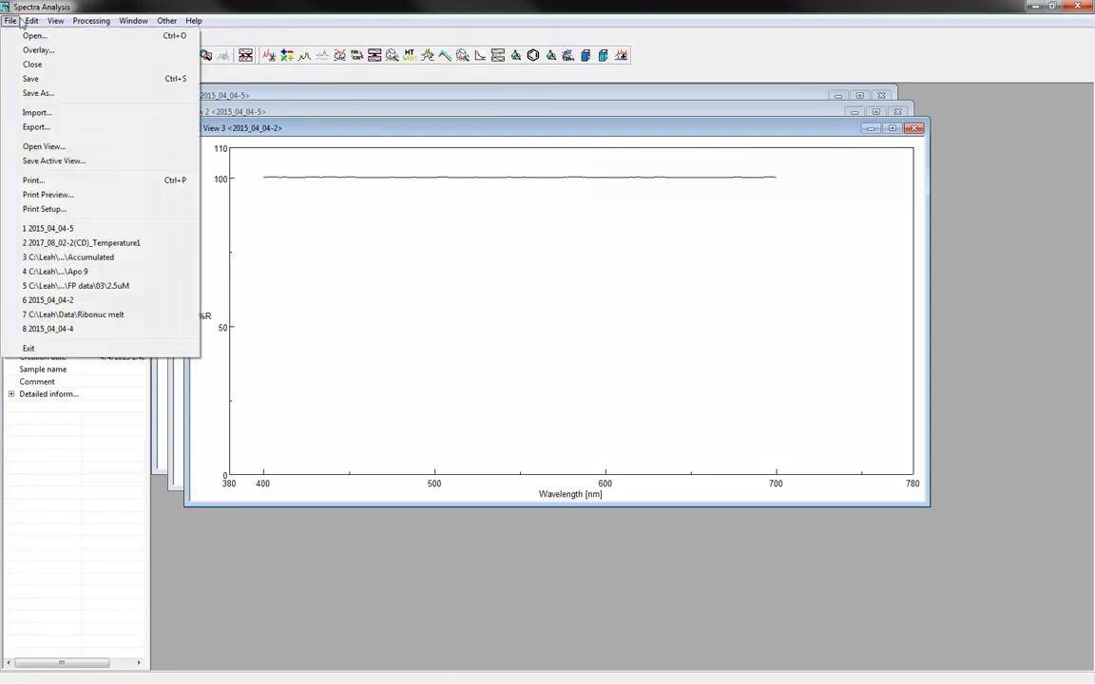
click(77, 65)
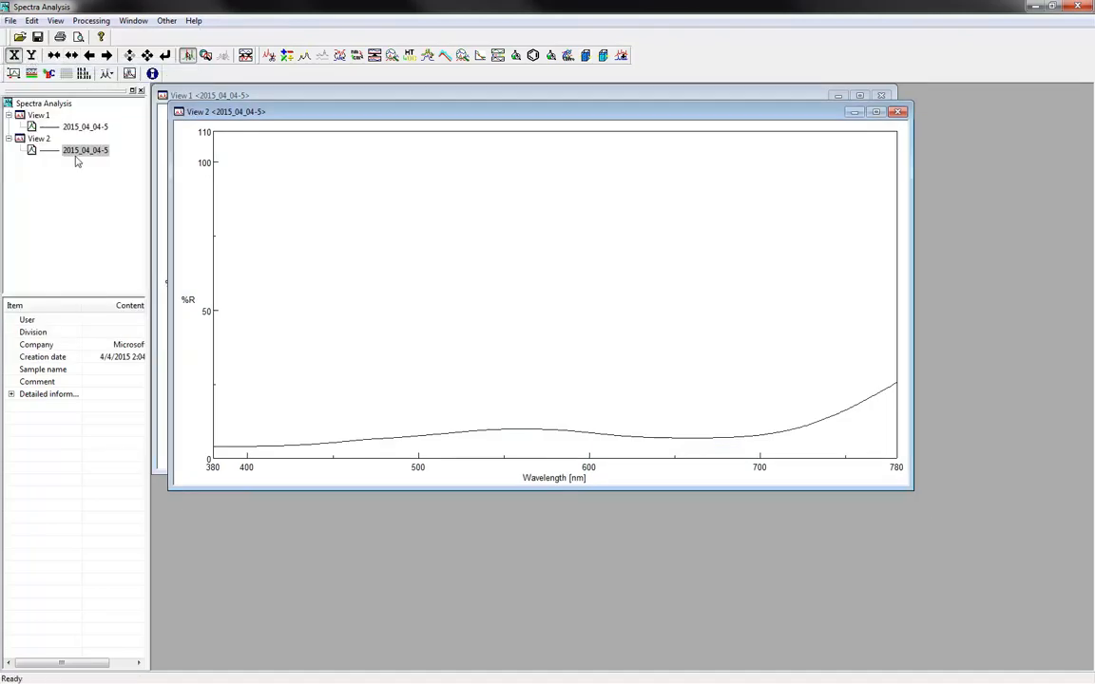
click(900, 113)
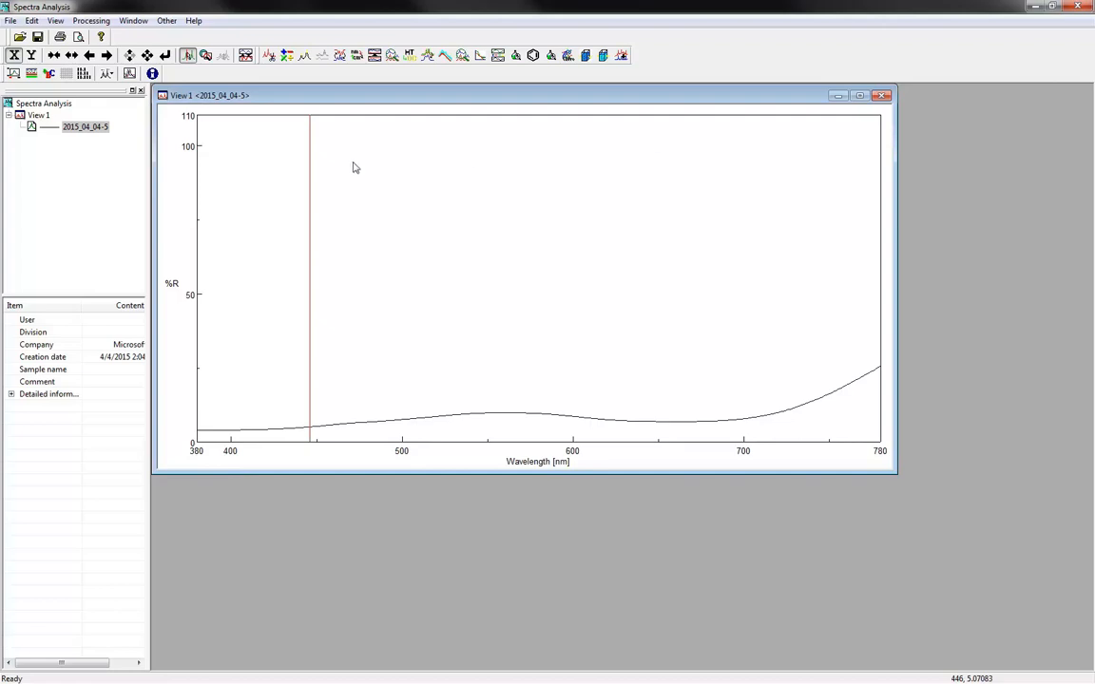
click(11, 20)
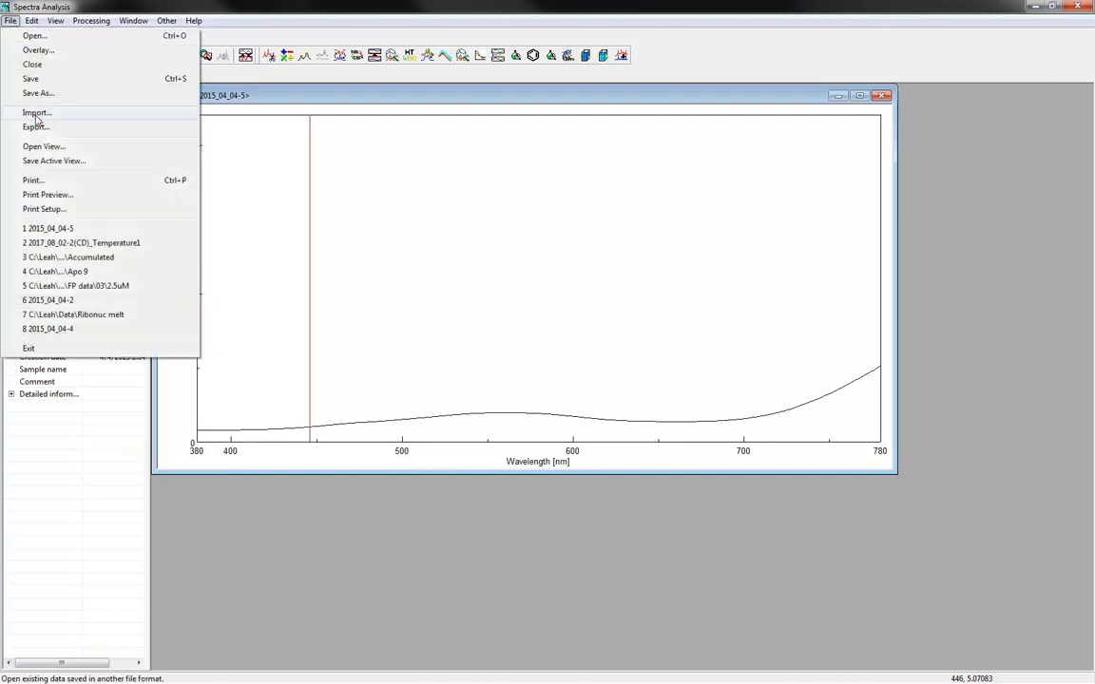
click(37, 113)
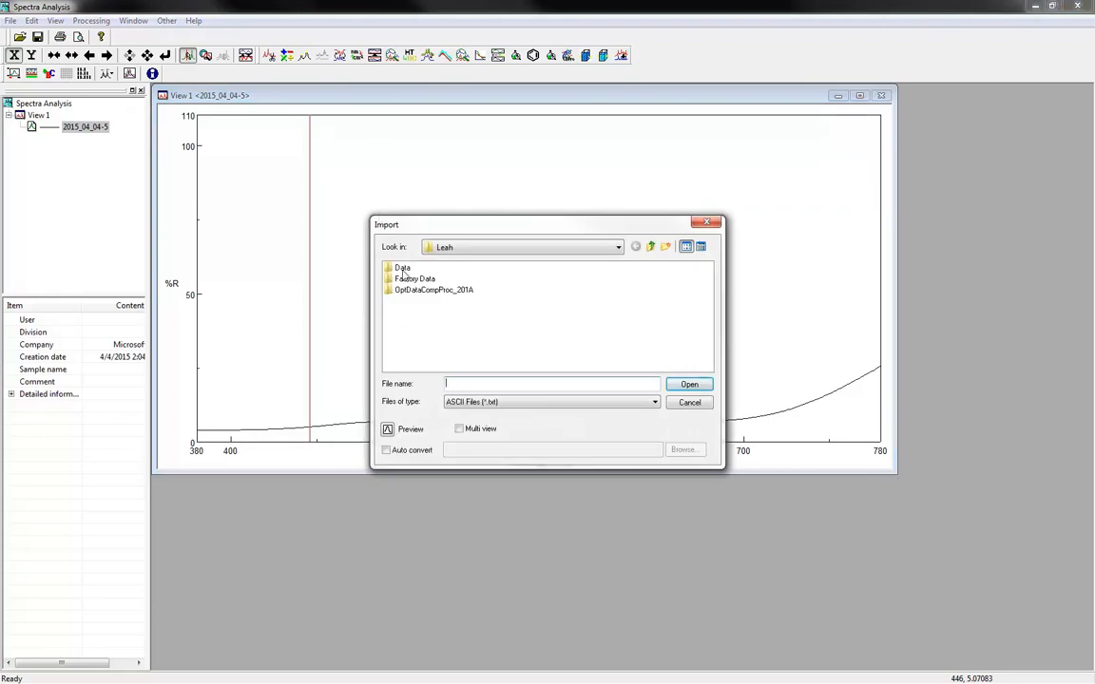
double_click(402, 269)
double_click(513, 334)
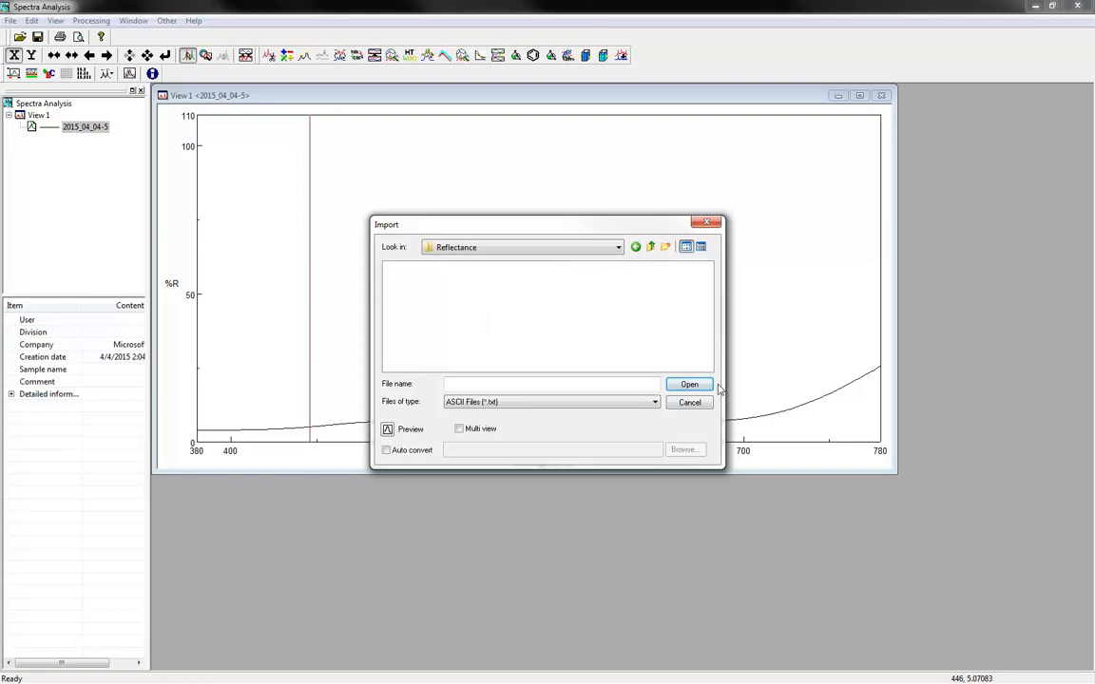
click(689, 403)
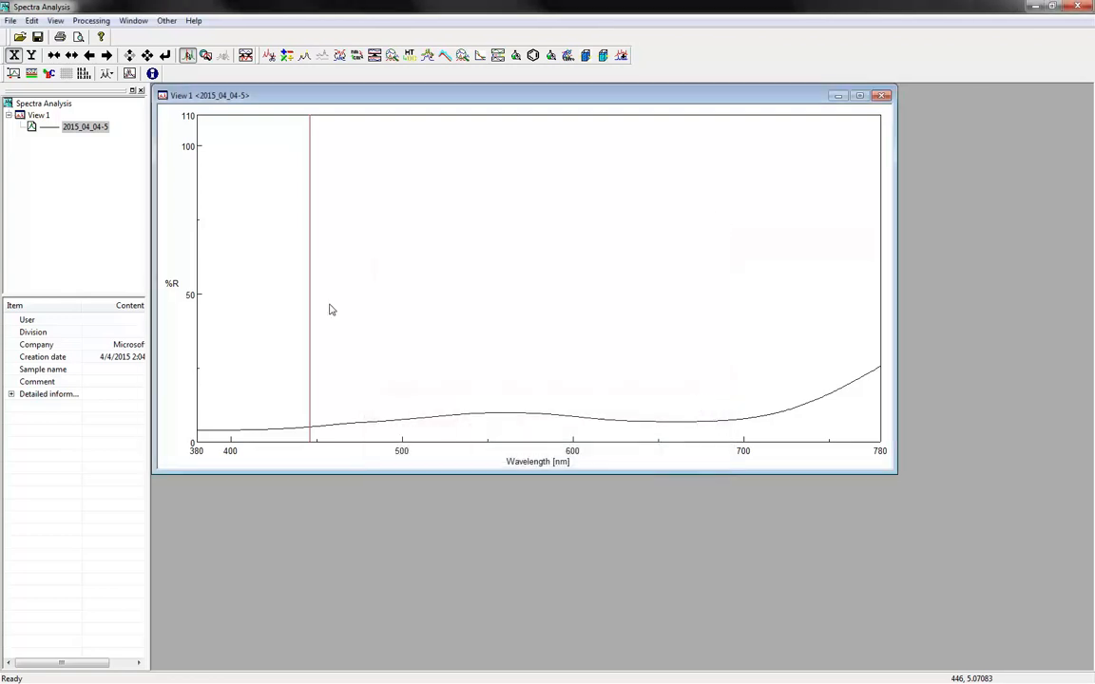
Step: Save the View 1 spectrum as 2015_04_04-5.jws in the Reflectance folder, replacing the existing file
click(10, 20)
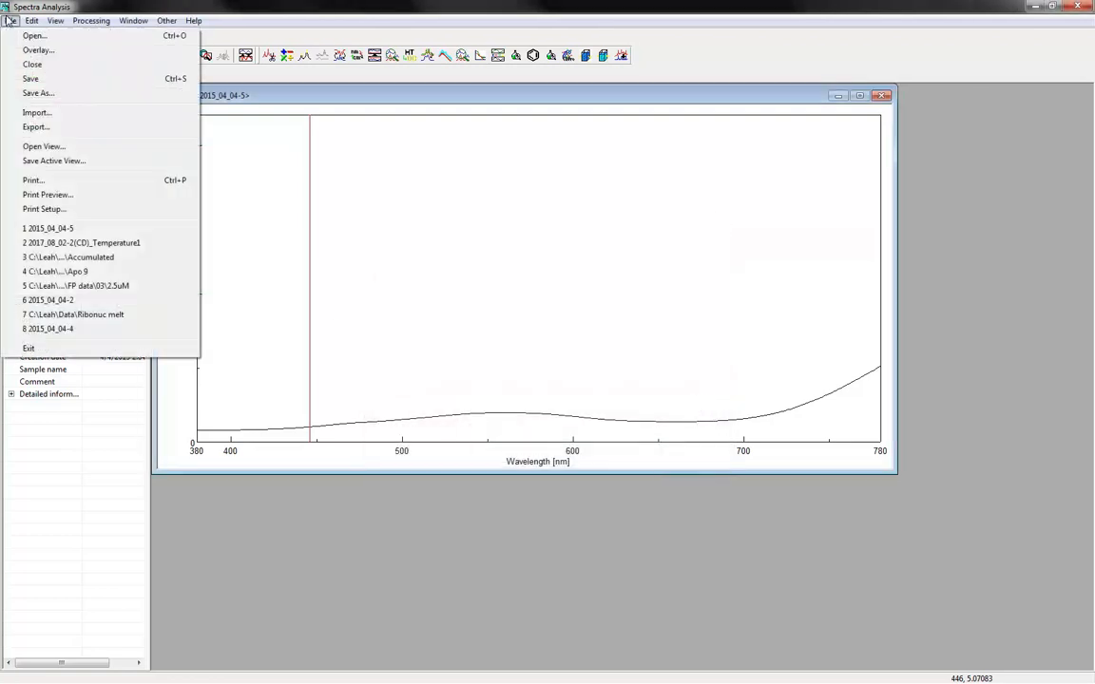
click(38, 93)
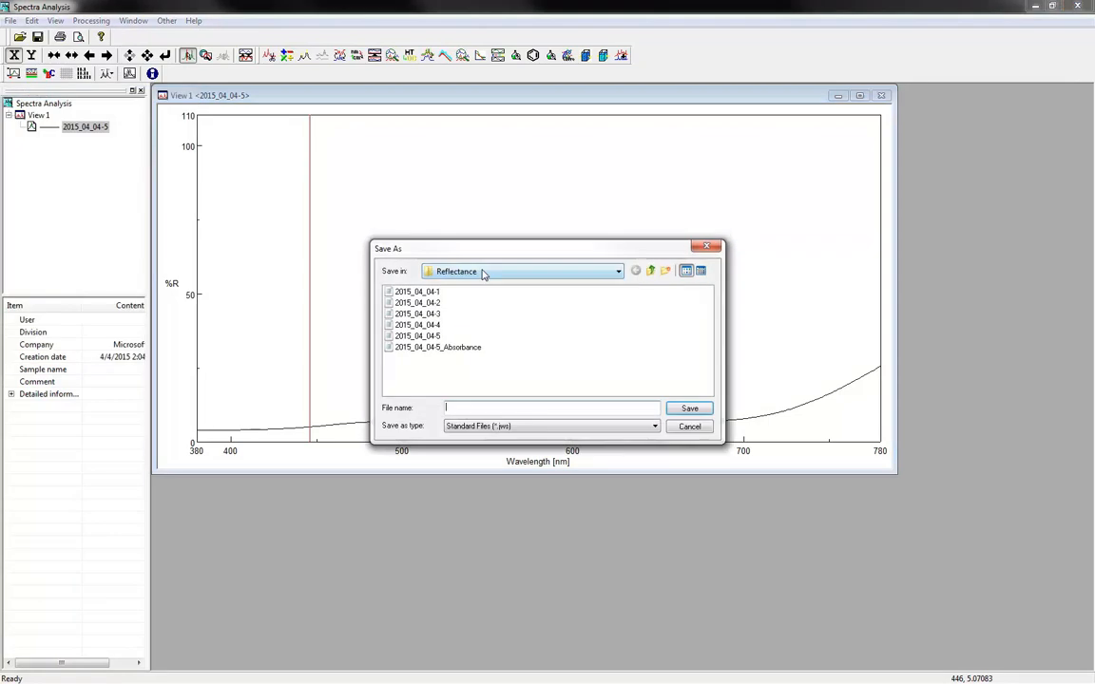
click(418, 335)
click(690, 409)
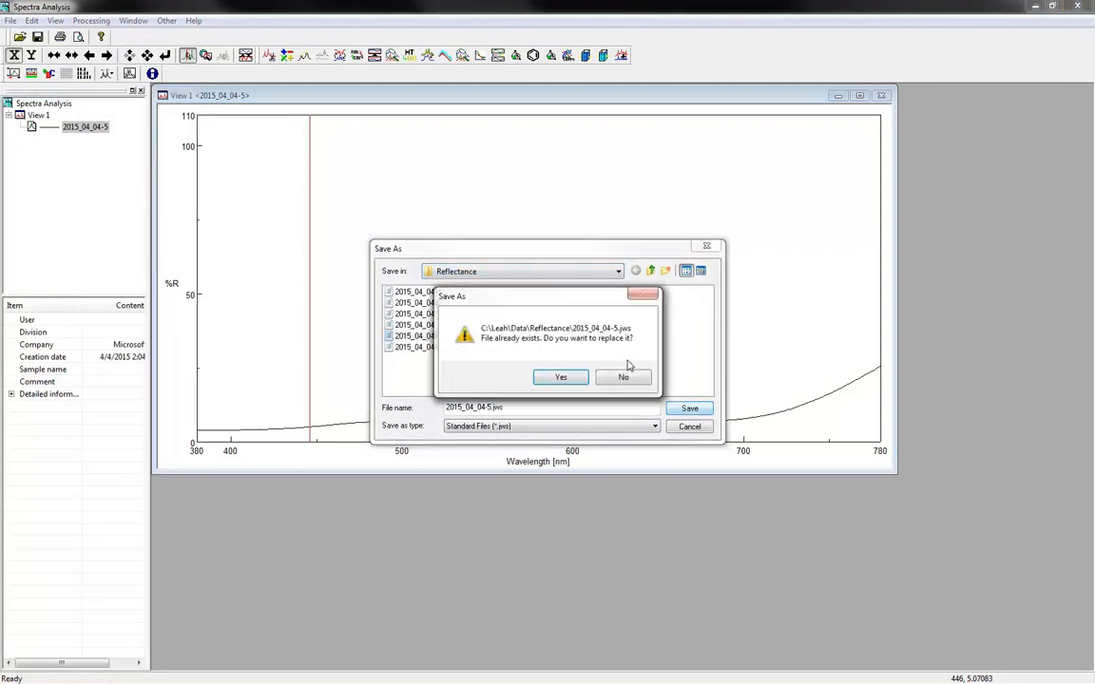
click(562, 380)
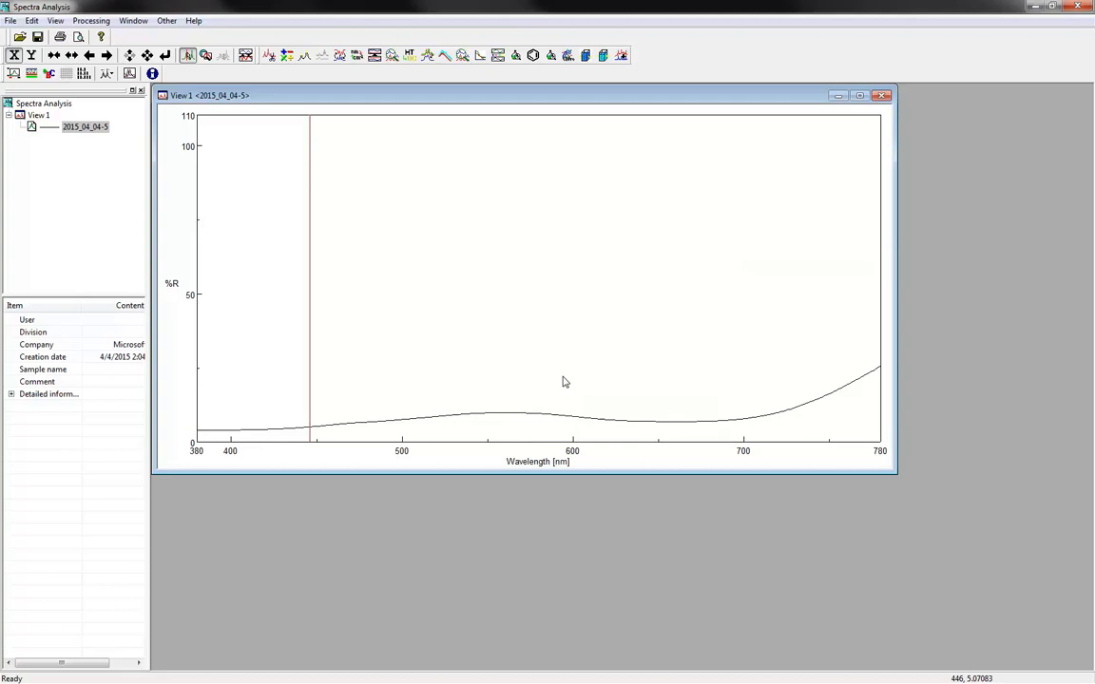
Step: Export the spectrum to the Data\Reflectance folder as an ASCII text file named LP
click(10, 20)
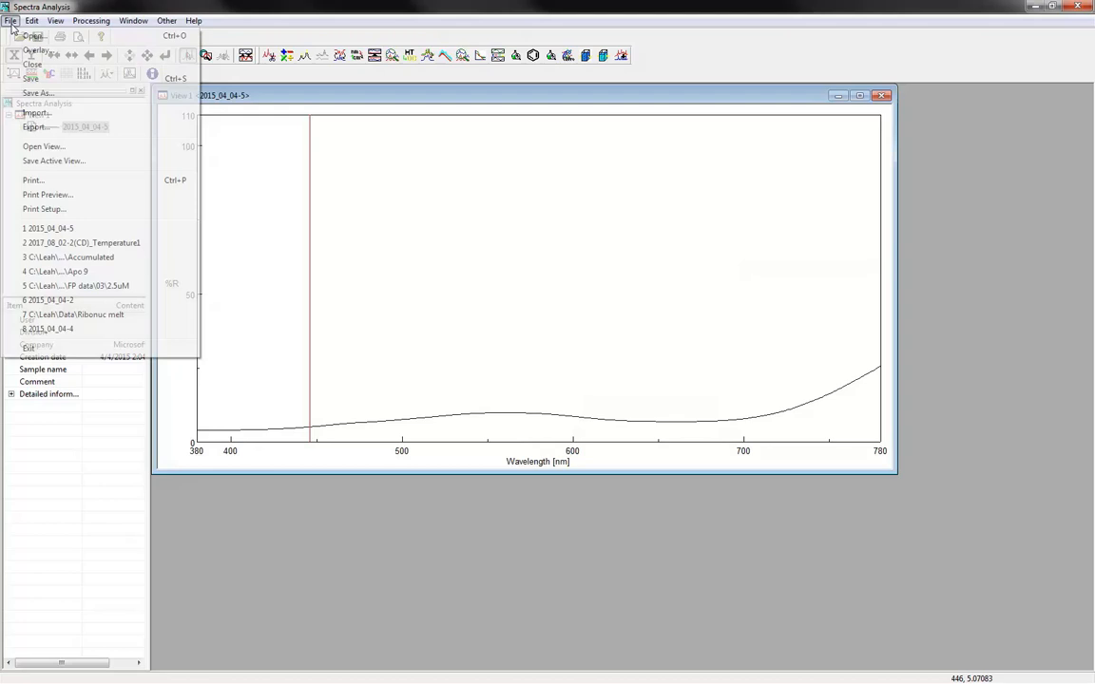
click(47, 130)
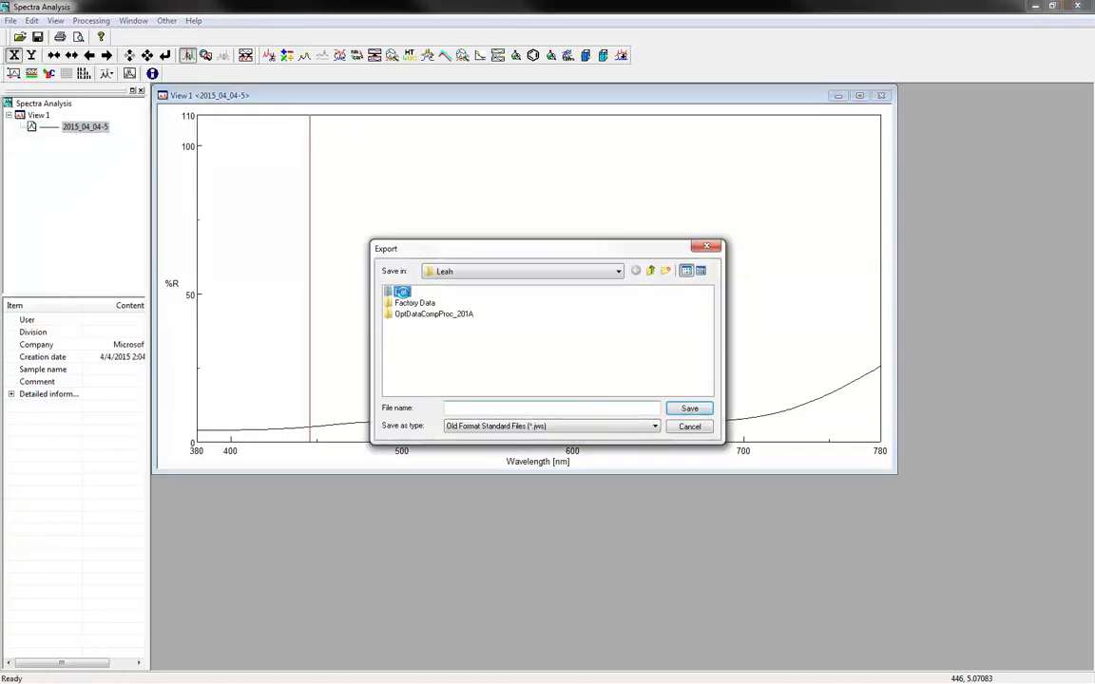
double_click(403, 293)
double_click(454, 320)
click(500, 407)
text(LP)
click(566, 428)
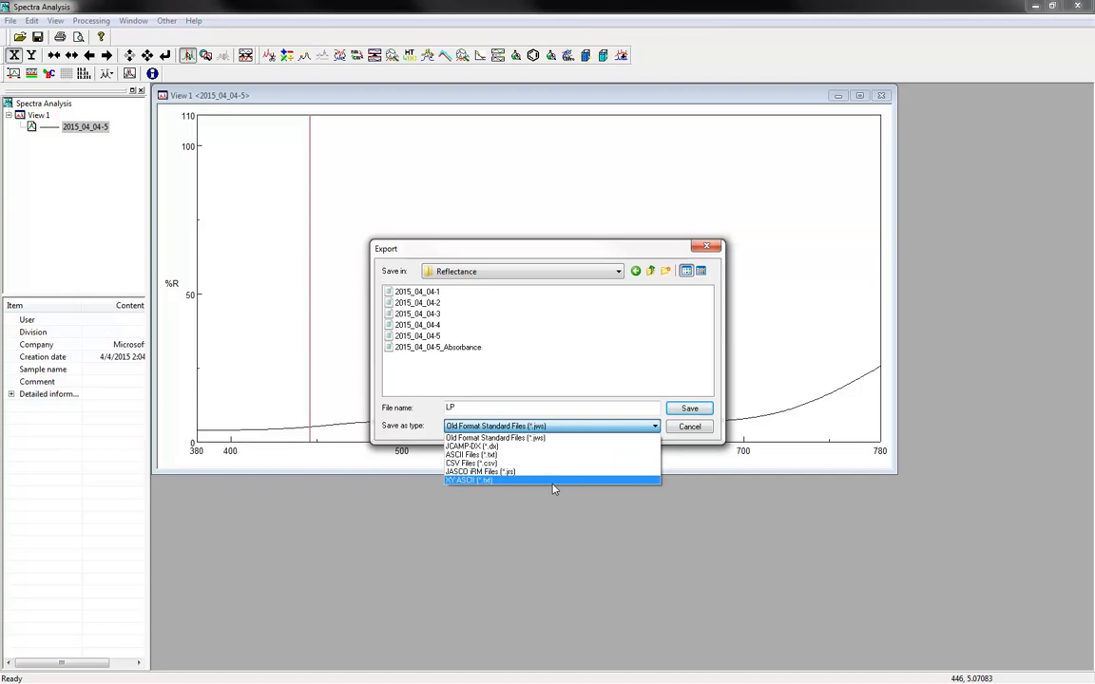
click(532, 454)
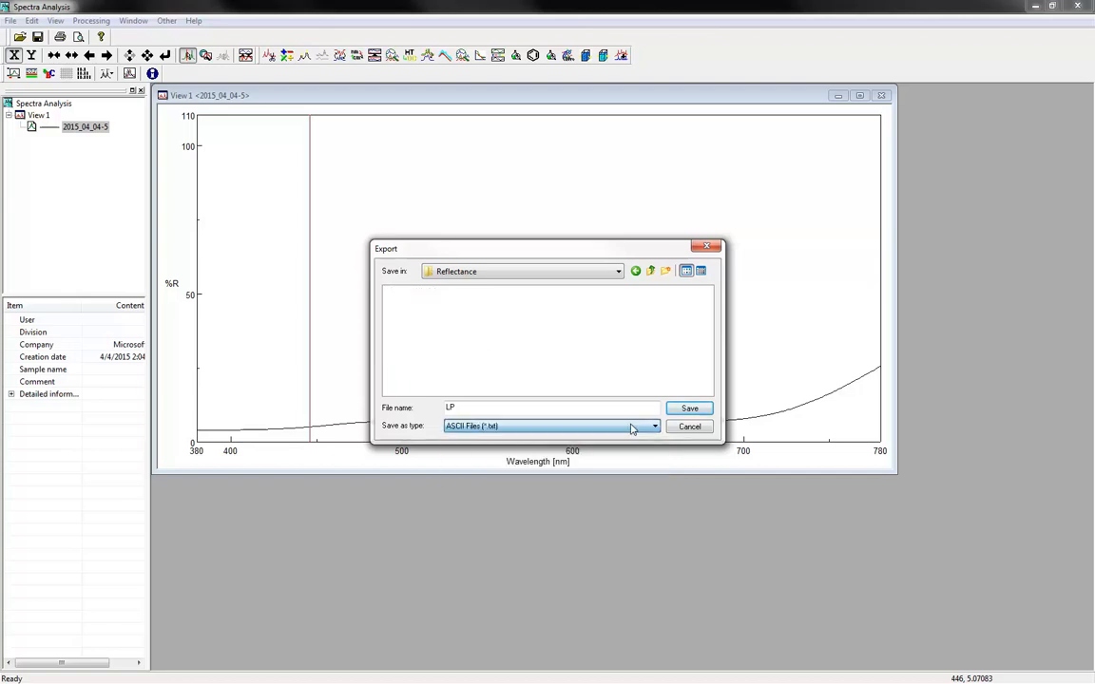
click(688, 408)
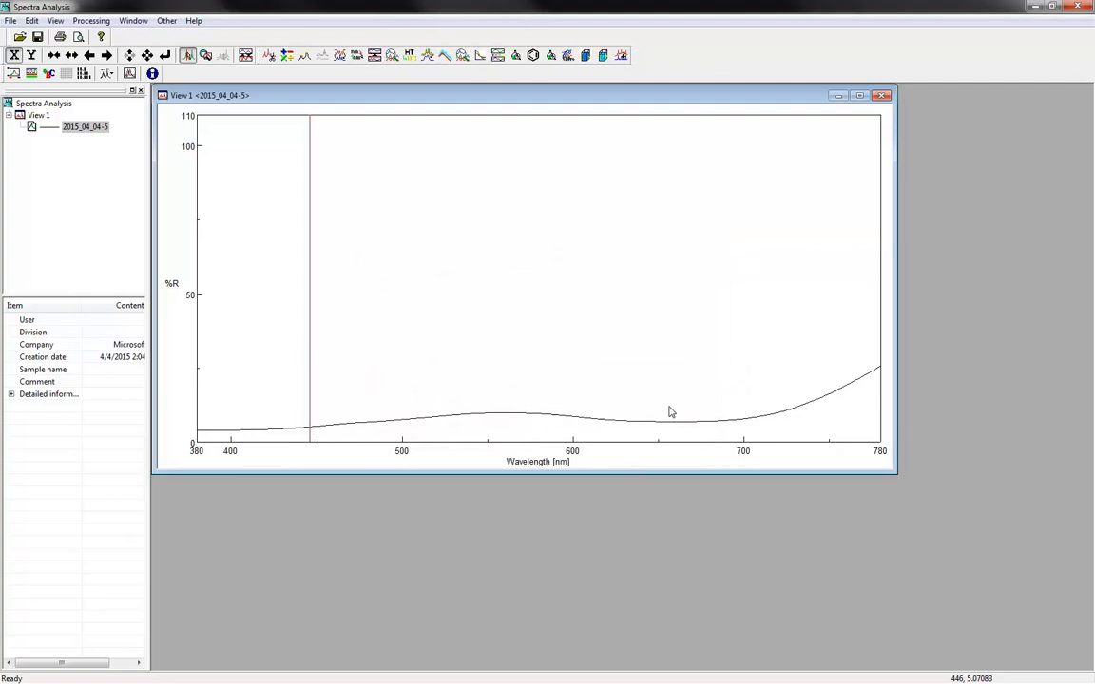
Step: Overlay the 2015_04_04-2 spectrum on the 2015_04_04-5 curve in View 1
click(10, 21)
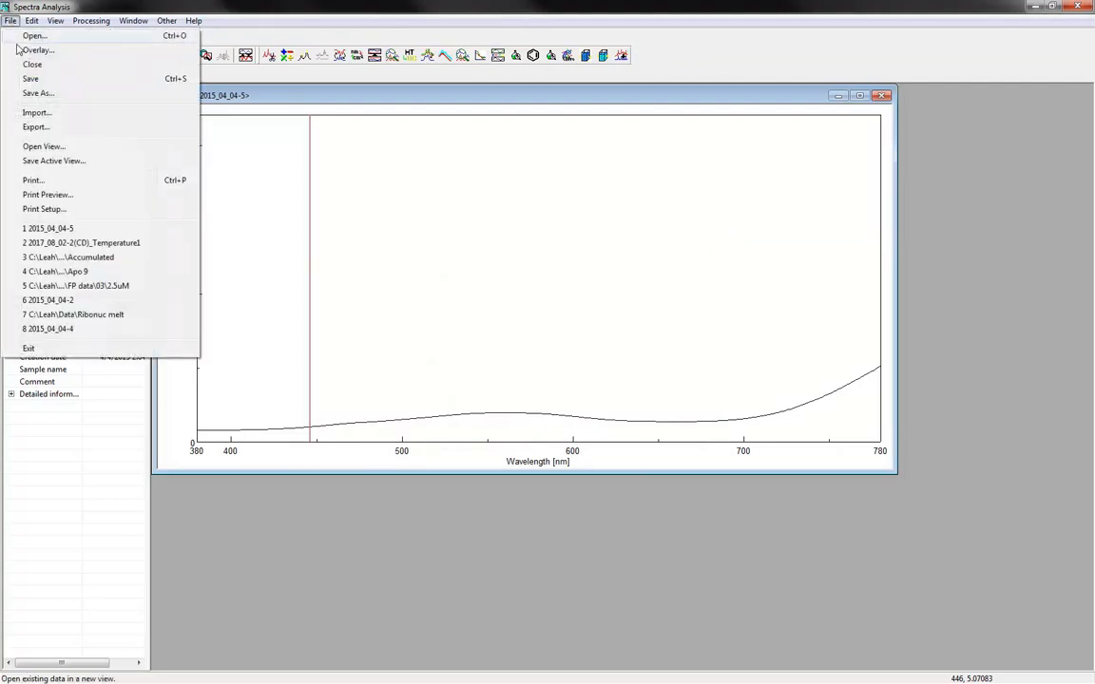
click(36, 51)
double_click(426, 293)
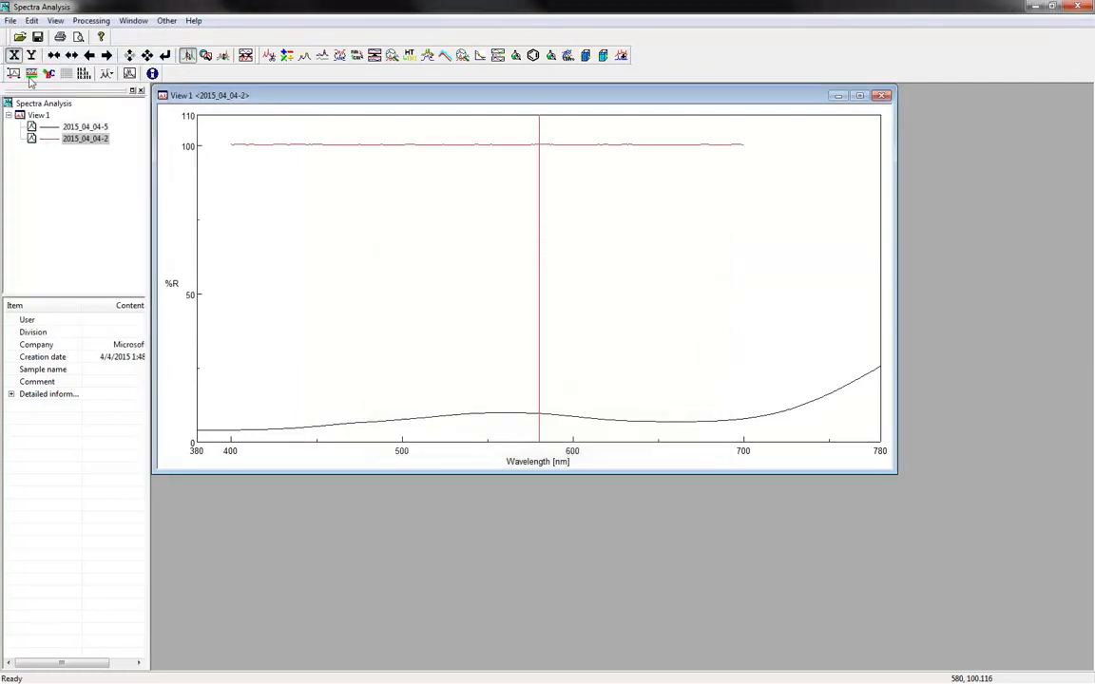
click(10, 20)
click(48, 160)
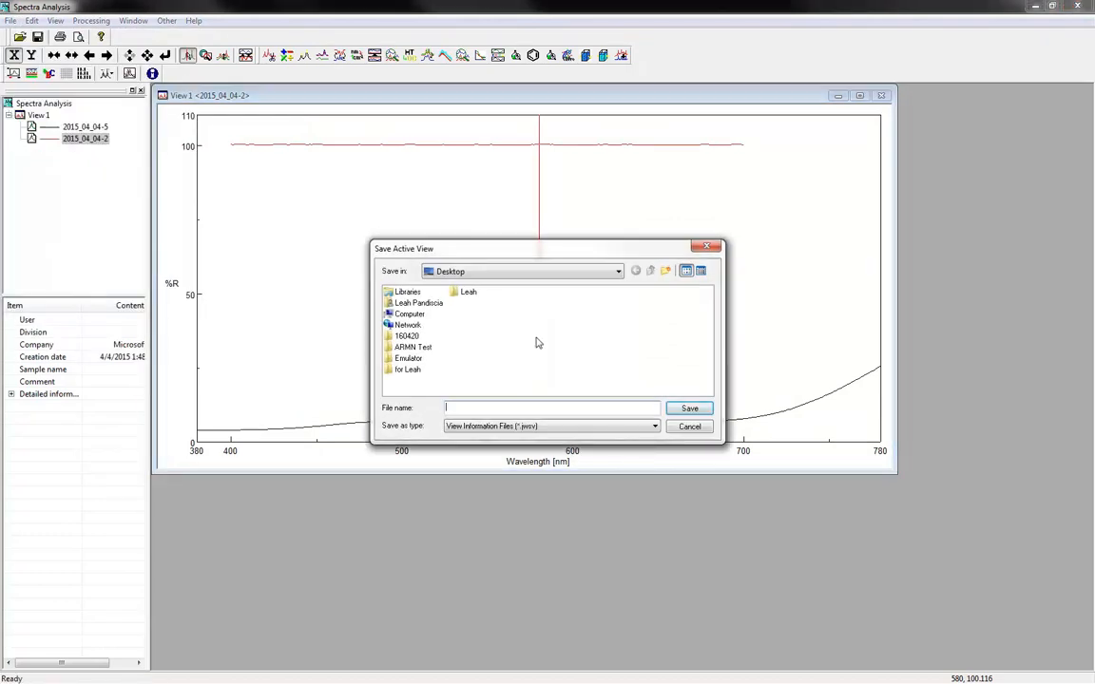
click(689, 425)
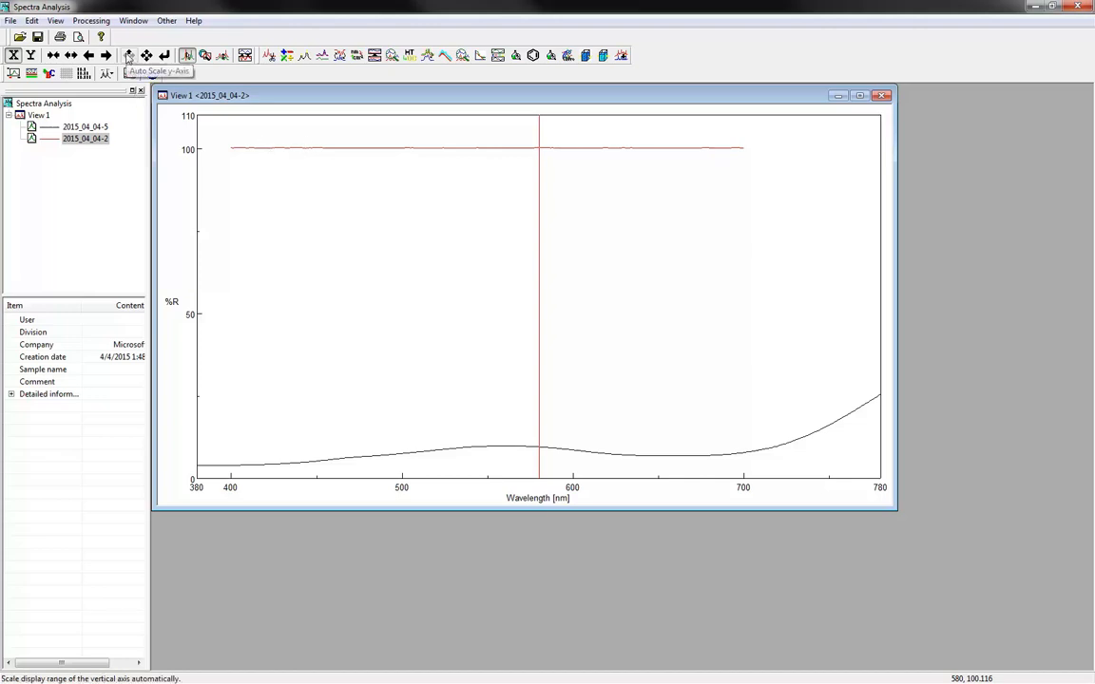
Step: Switch the axis selection to vertical and back to horizontal, and widen the wavelength range to 305.652–854.348 nm
click(30, 55)
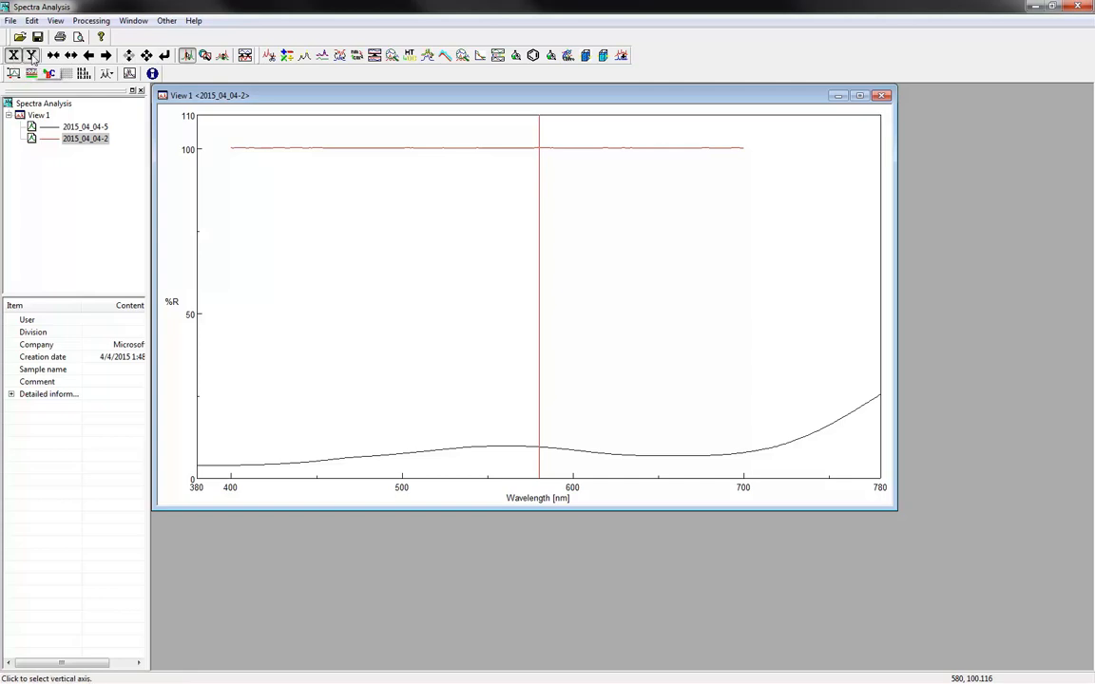
click(13, 55)
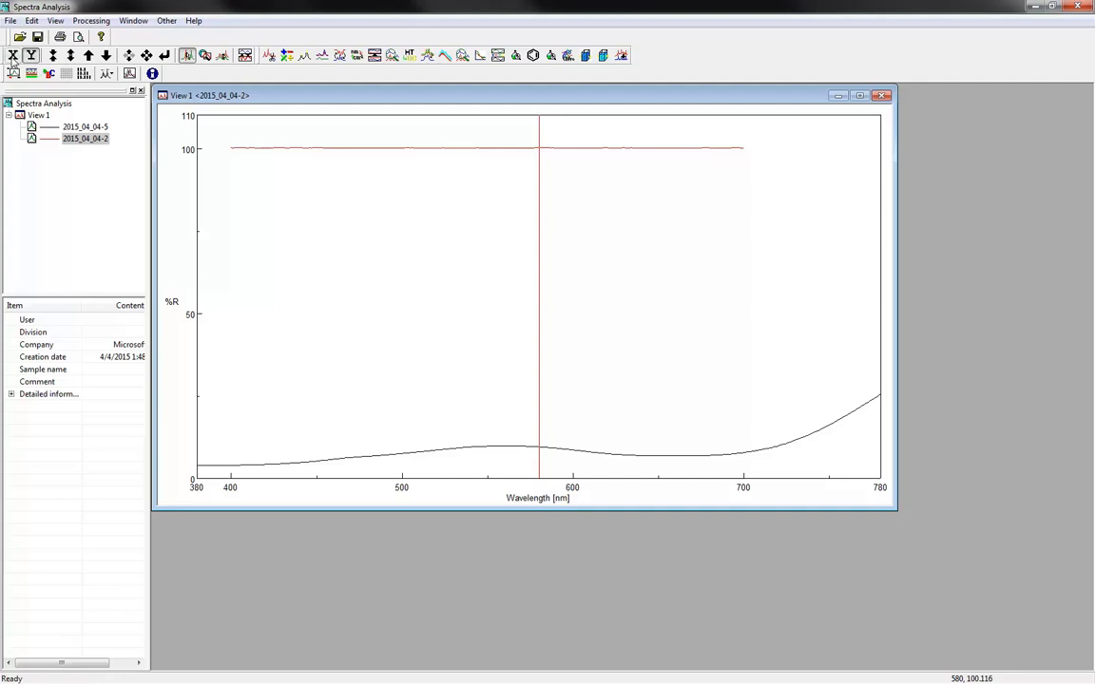
click(53, 57)
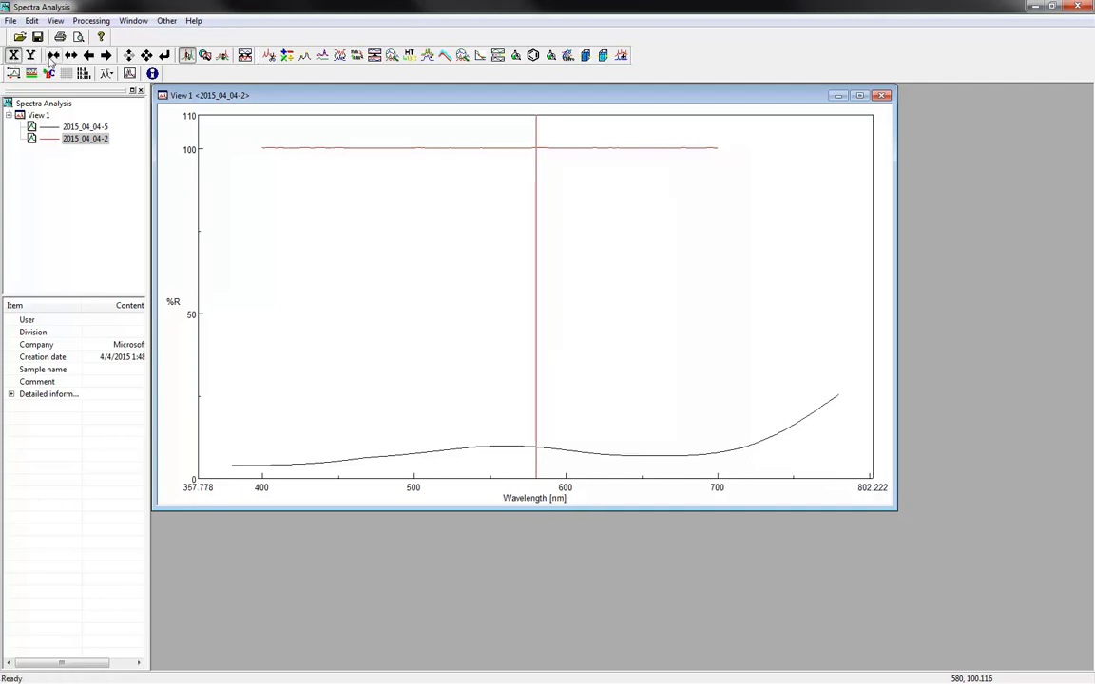
click(53, 56)
click(52, 56)
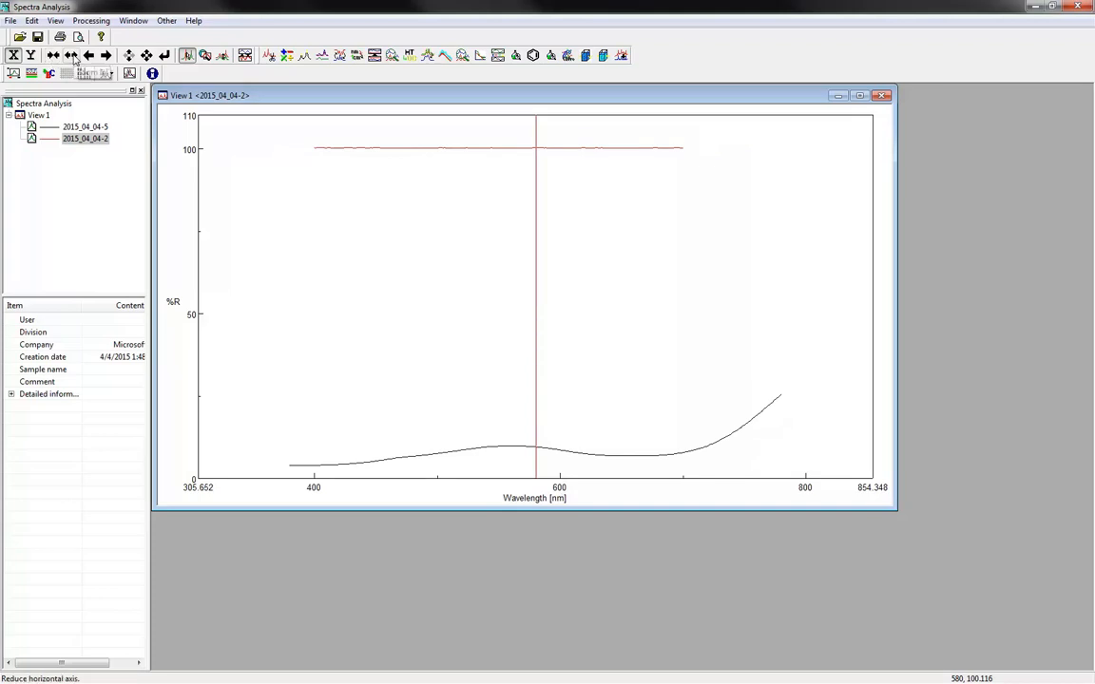
Step: Narrow the displayed wavelength range in successive steps to 400–760 nm
click(71, 56)
click(71, 56)
click(72, 56)
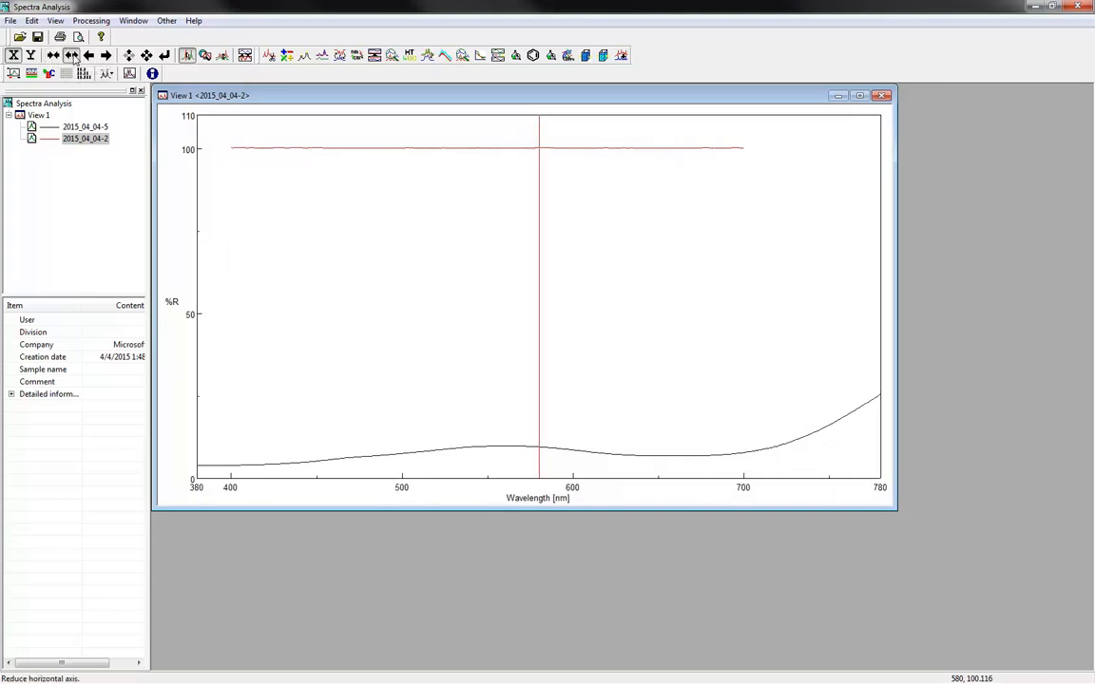
click(71, 56)
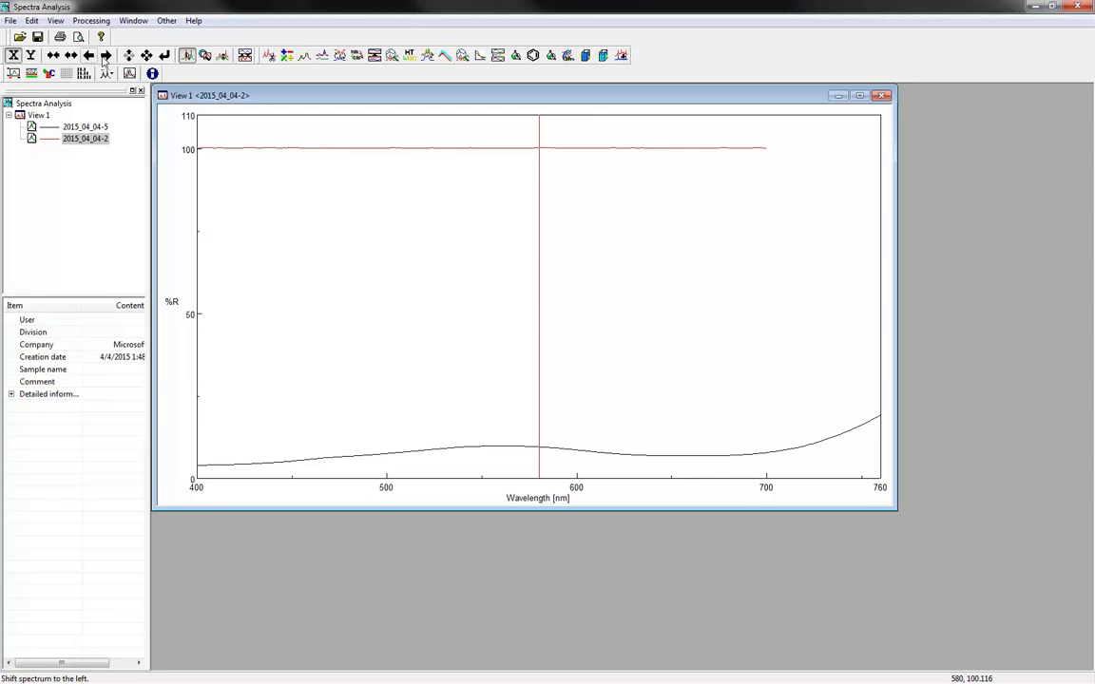
Step: Select the vertical axis and return to the horizontal one, and auto-scale both axes of View 1
click(31, 56)
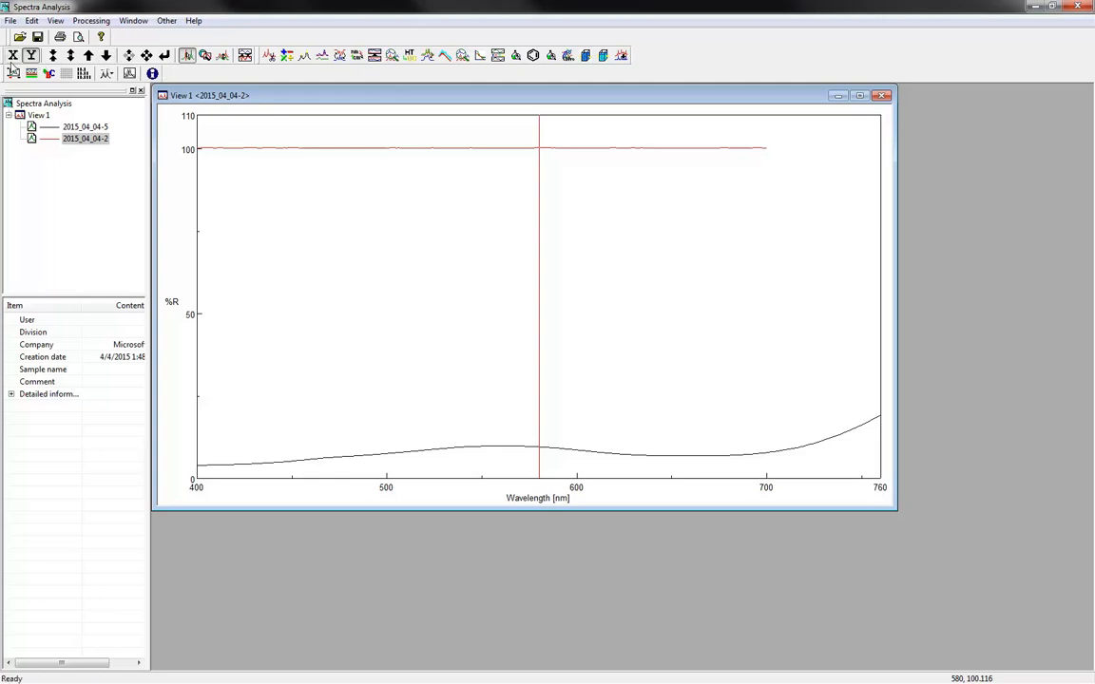
click(13, 57)
click(128, 59)
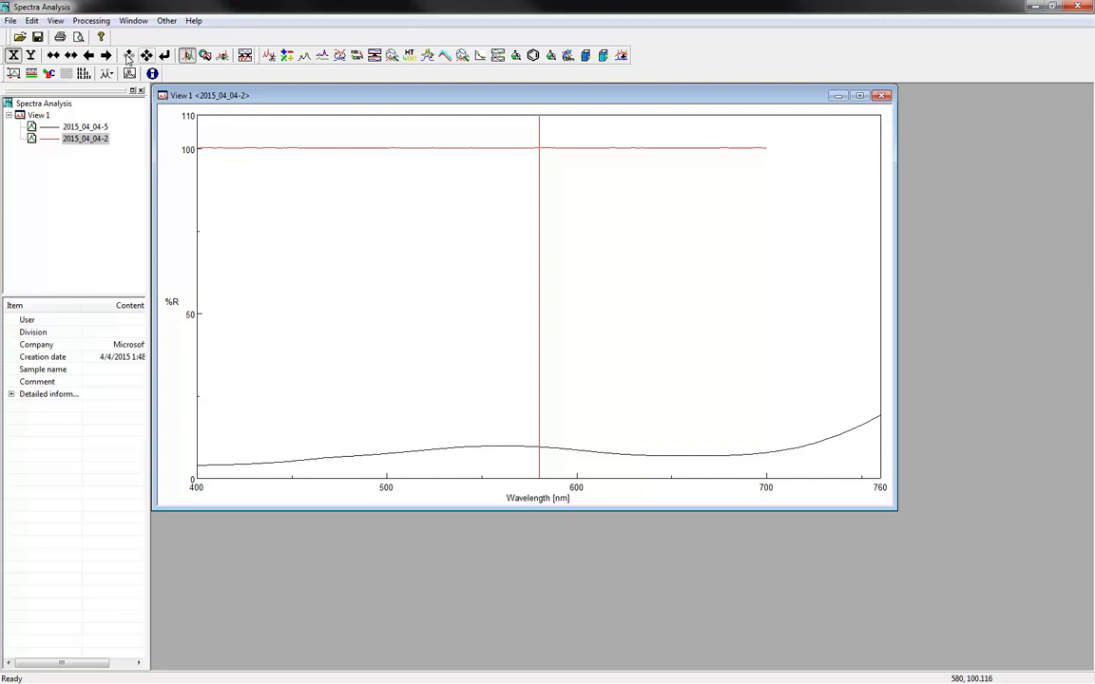
click(144, 57)
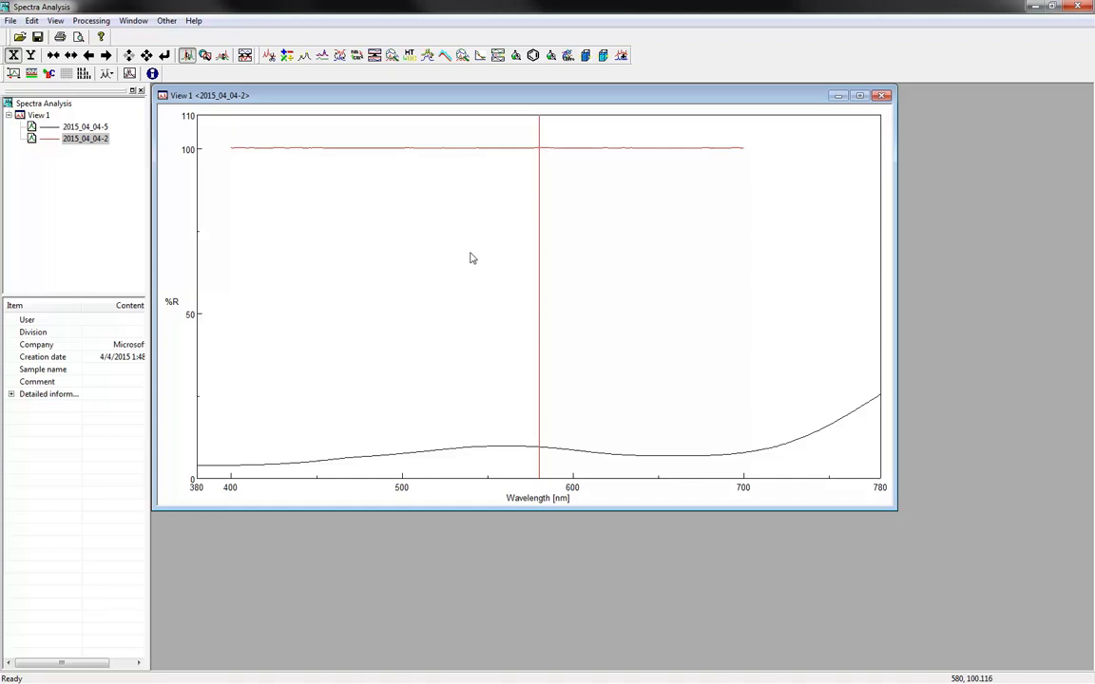
Step: Show the Monitor Bar and place the wavelength cursor of View 1 at 539 nm
click(508, 370)
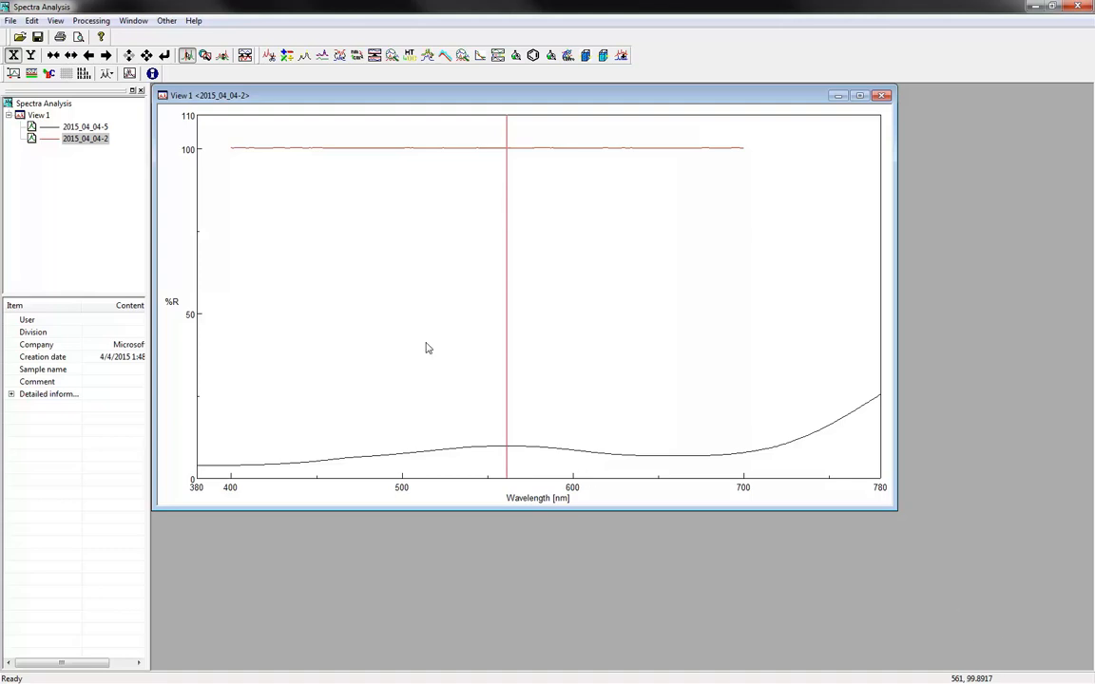
click(55, 20)
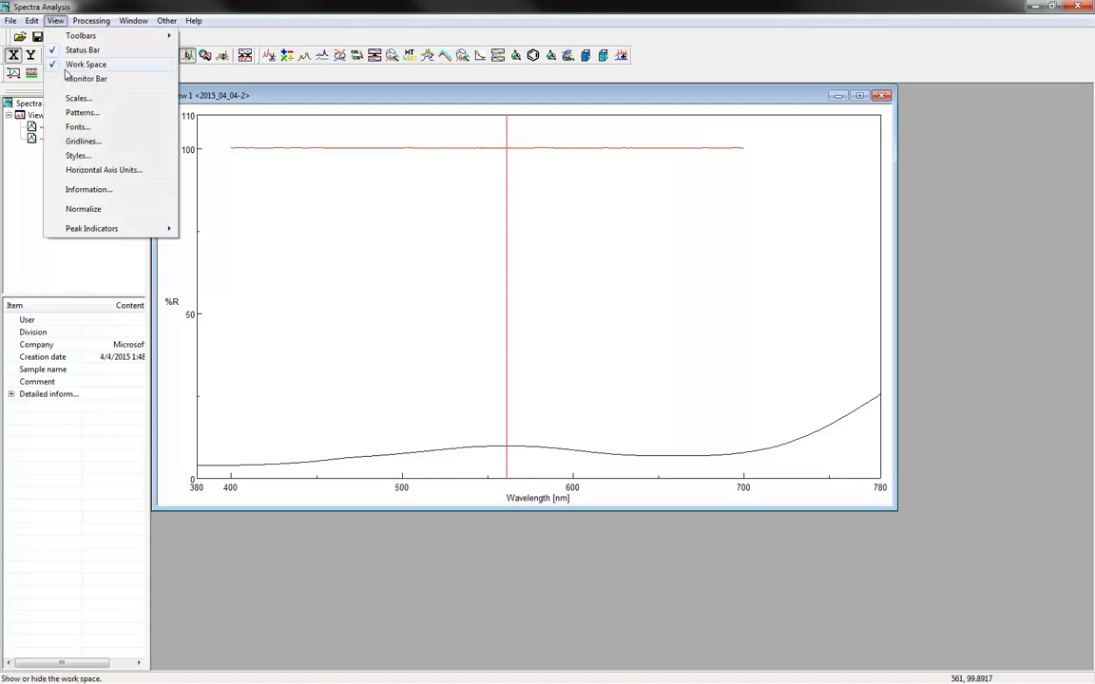
click(69, 81)
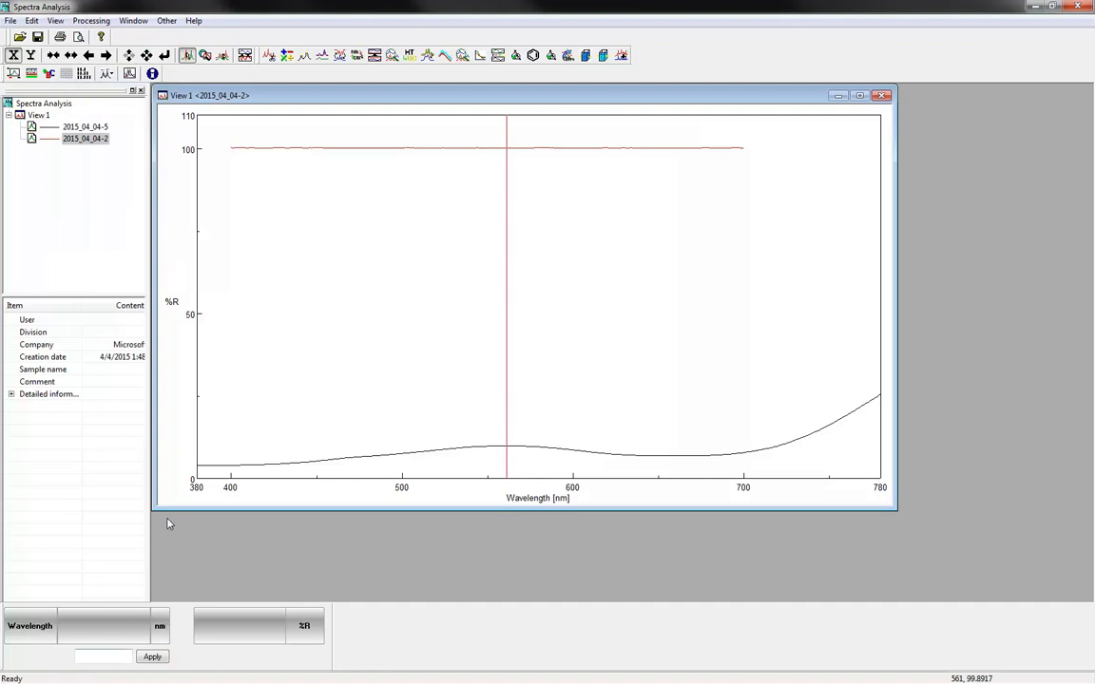
click(468, 388)
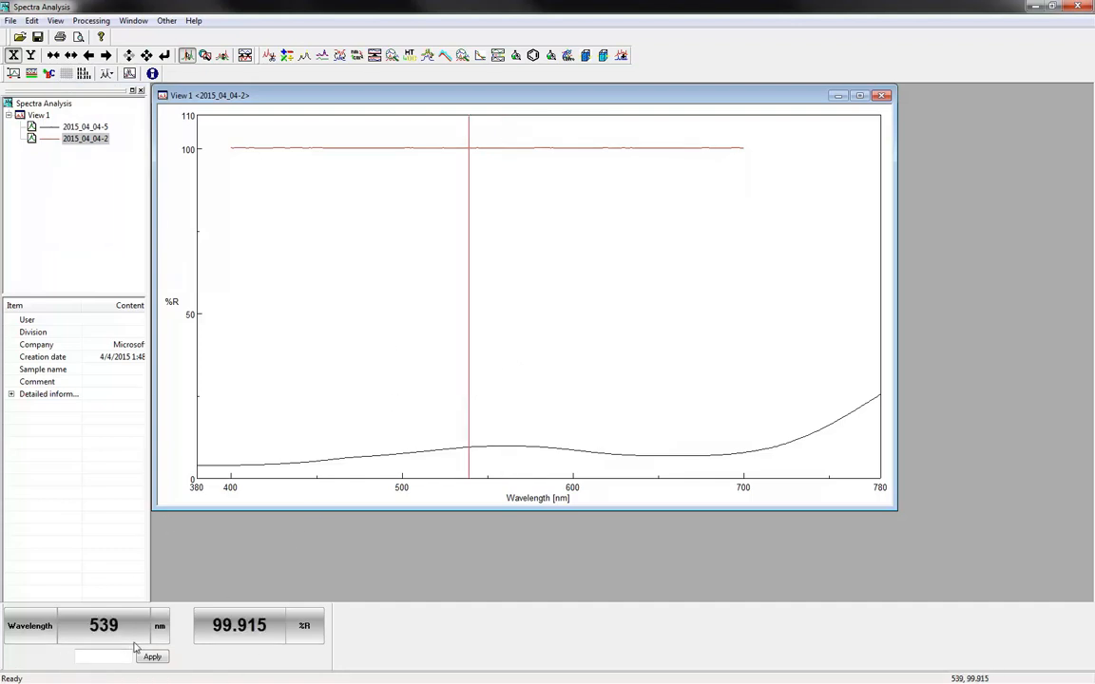
Step: Shift the 2015_04_04-2 spectrum vertically down to the level of the low end of the 2015_04_04-5 curve
click(205, 55)
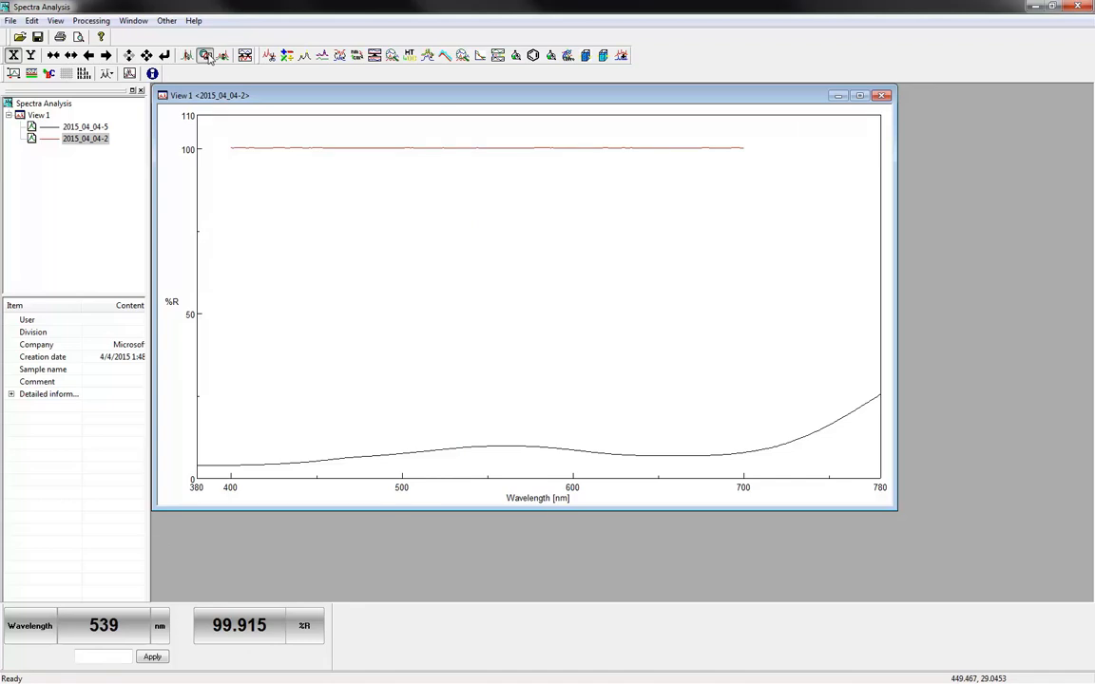
click(223, 56)
drag(503, 148, 520, 465)
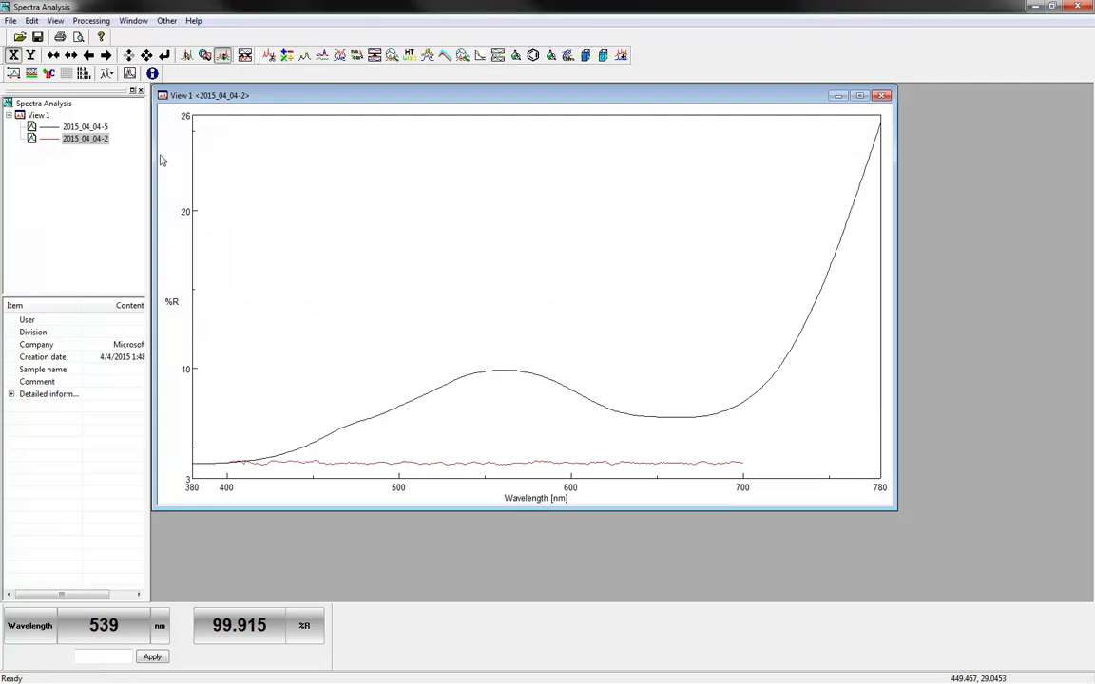
Step: In the toolbar customization, try adding Noise Elimination and removing Denaturation Analysis, and reset the toolbar to its default
click(161, 21)
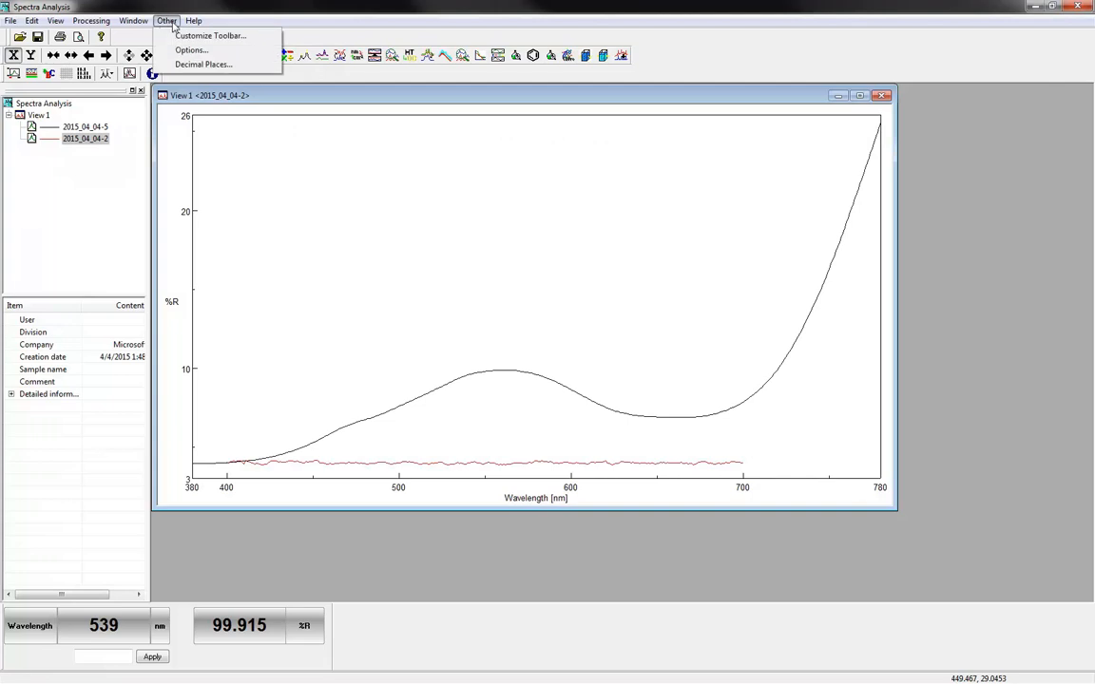
click(176, 34)
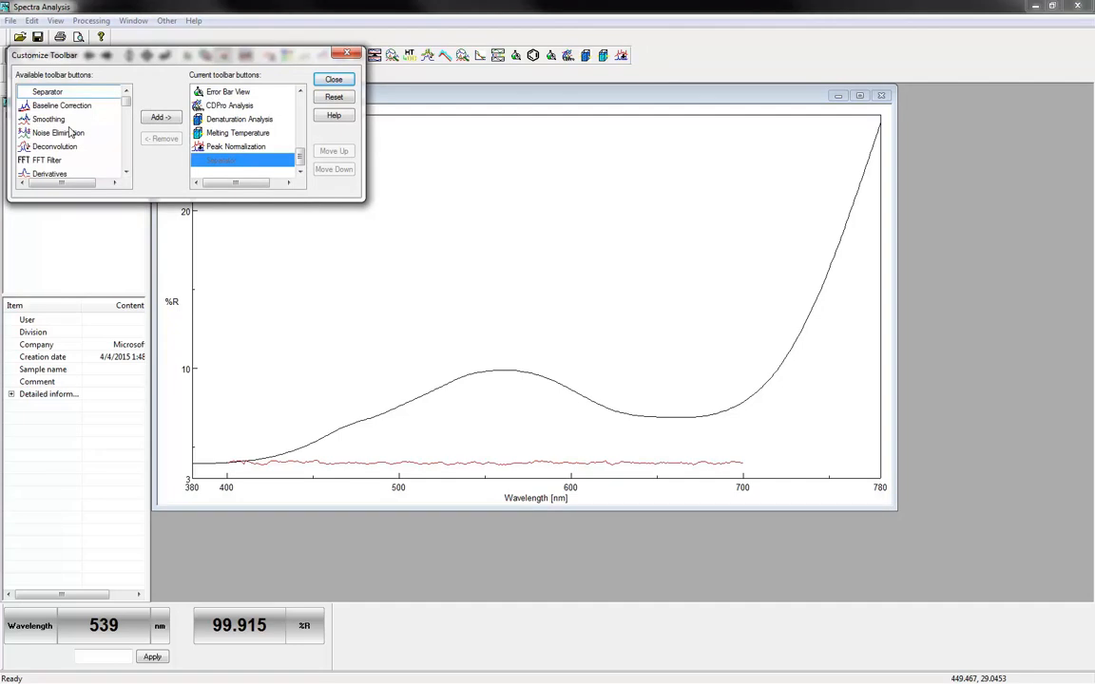
click(69, 133)
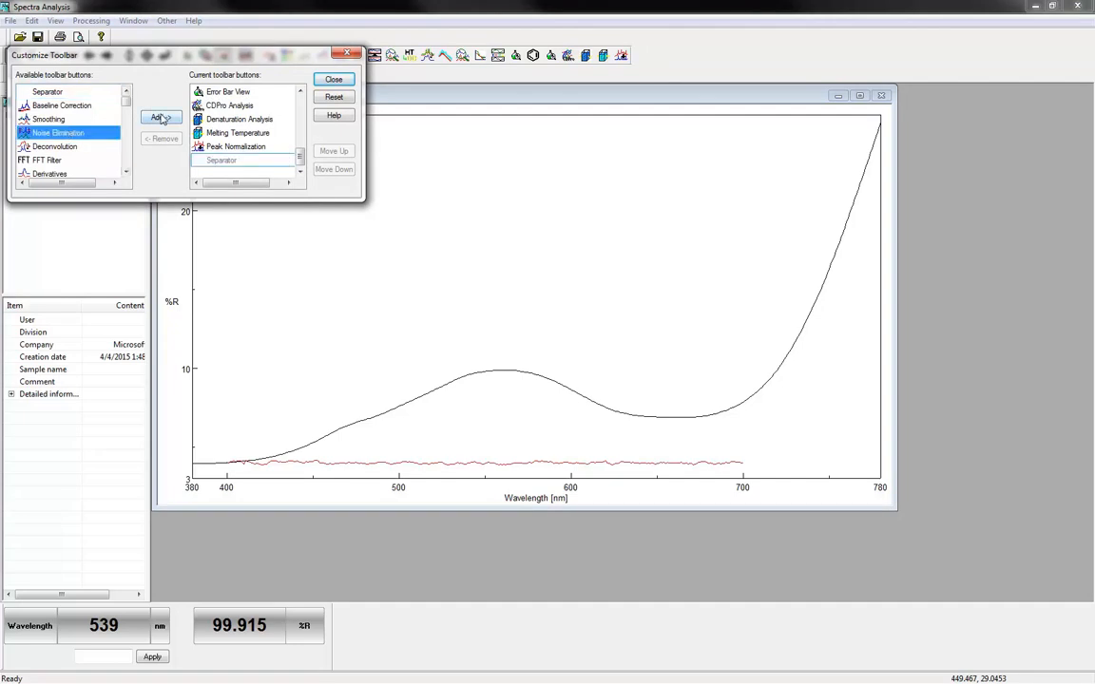
click(160, 117)
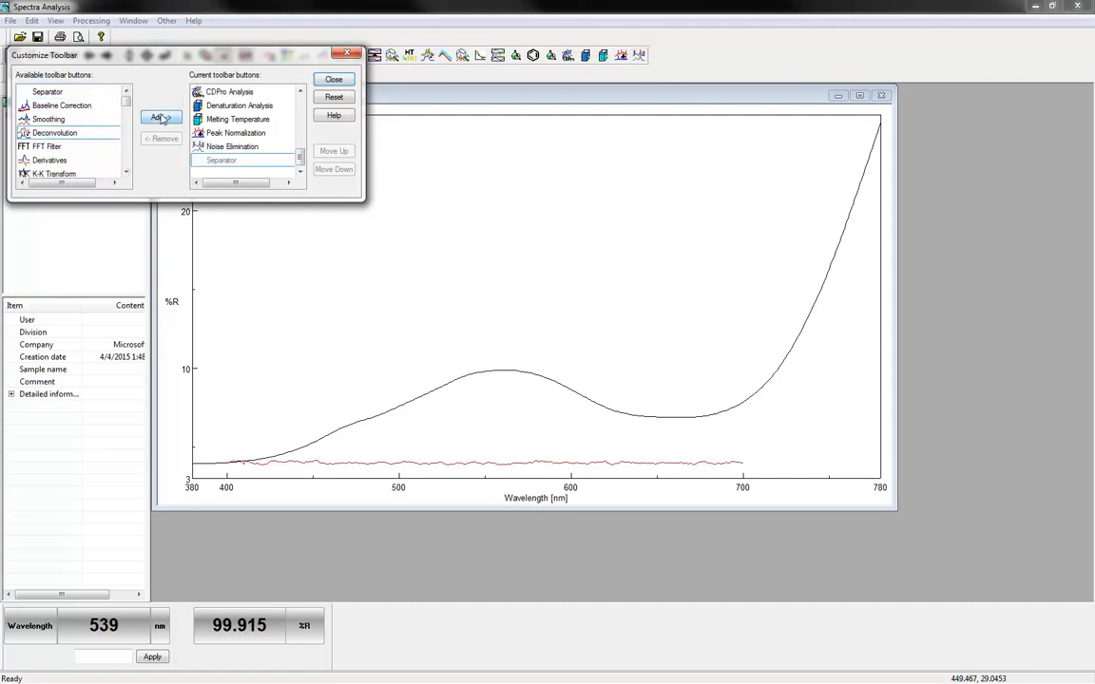
click(241, 107)
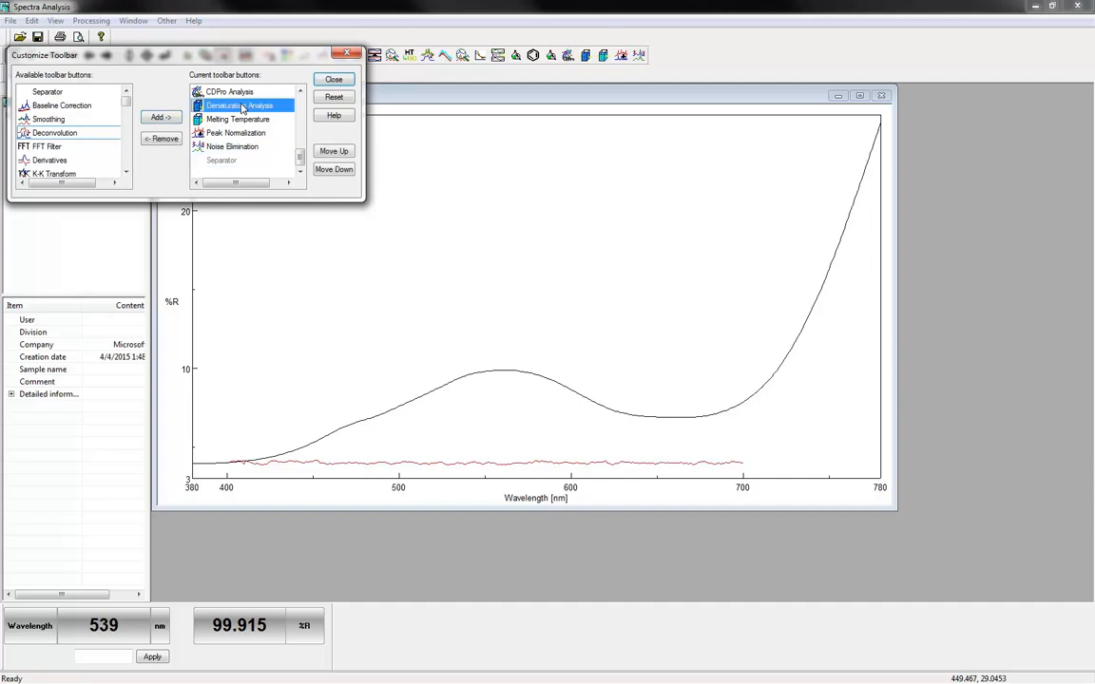
click(161, 140)
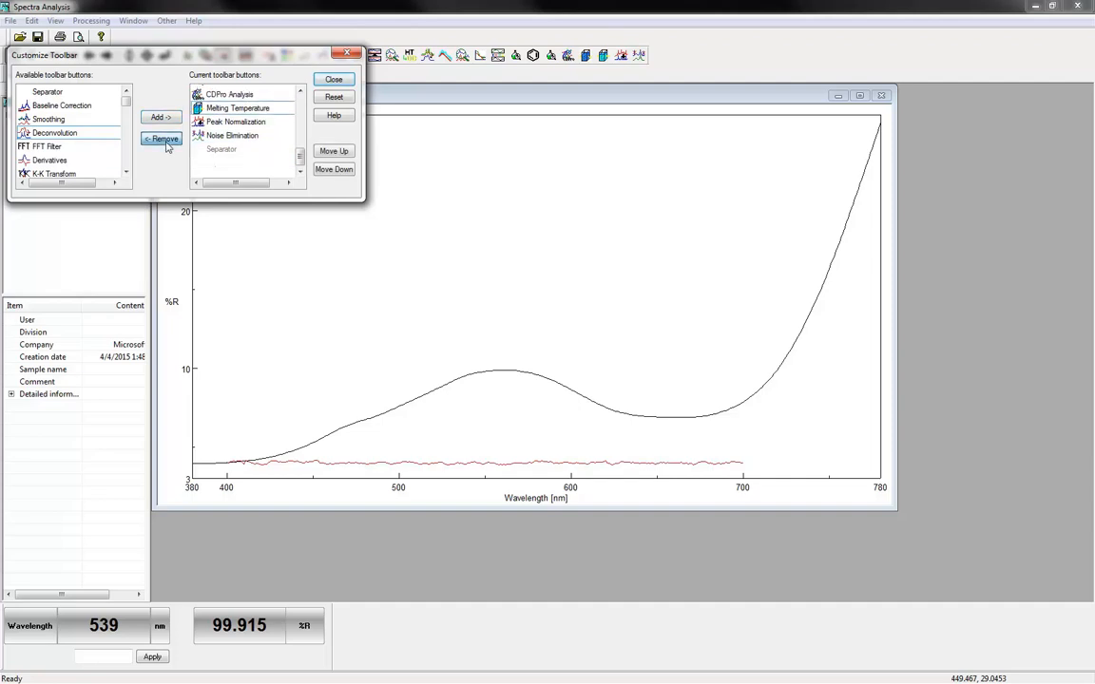
click(345, 102)
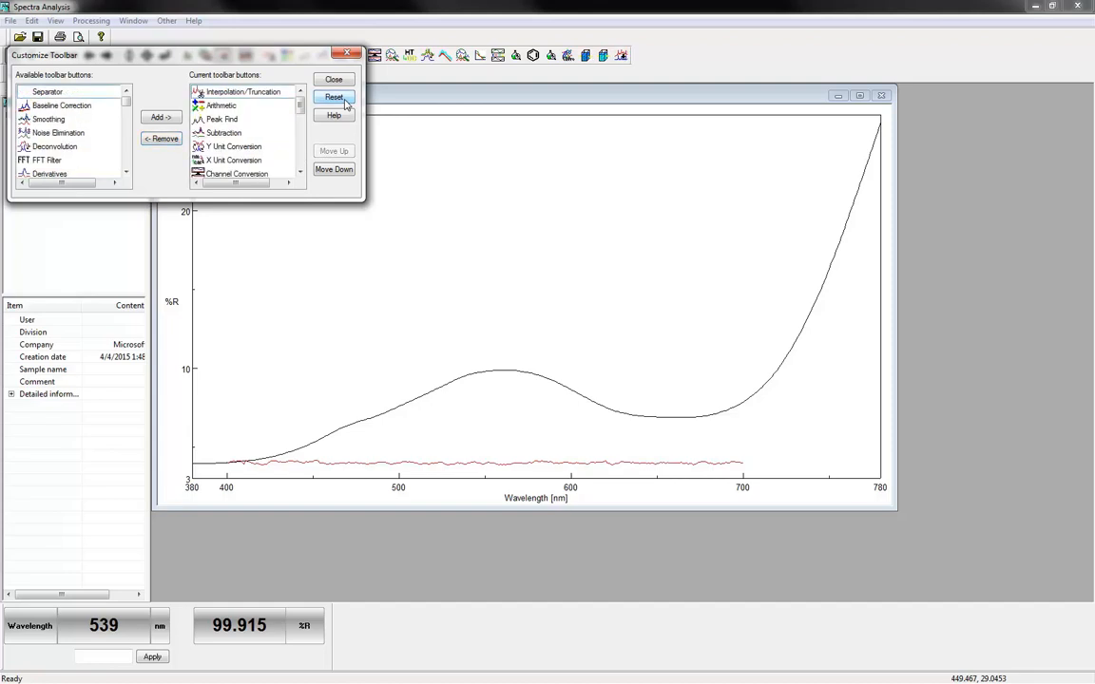
Step: Move Subtraction one place up in the current toolbar order and back down again
click(264, 134)
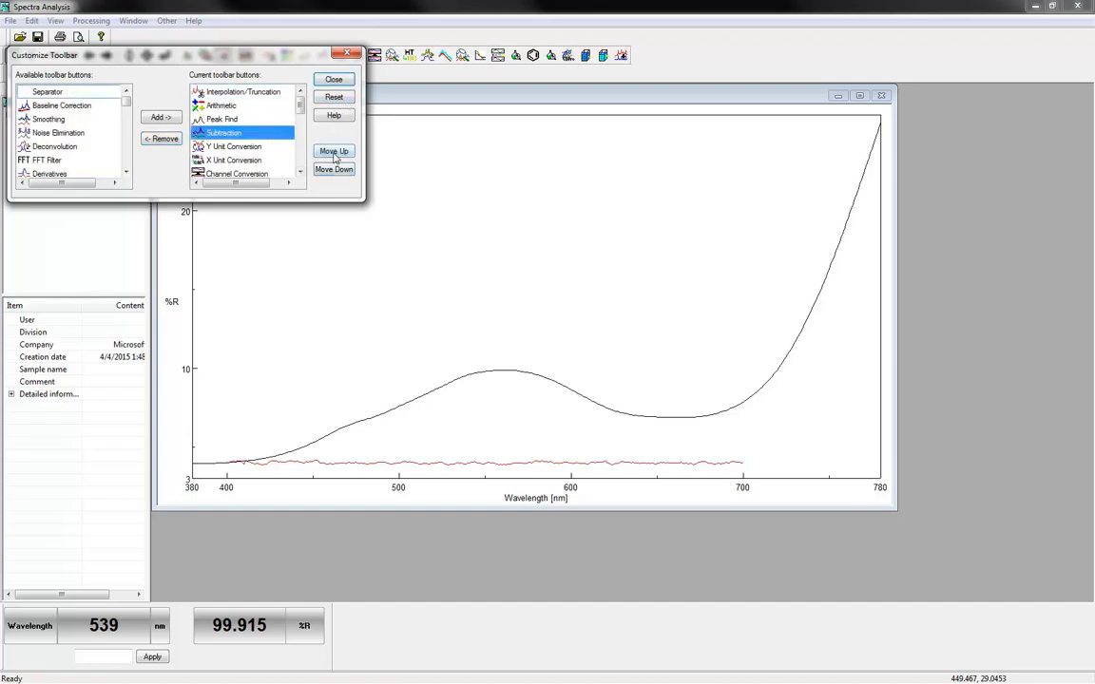
click(333, 152)
click(335, 170)
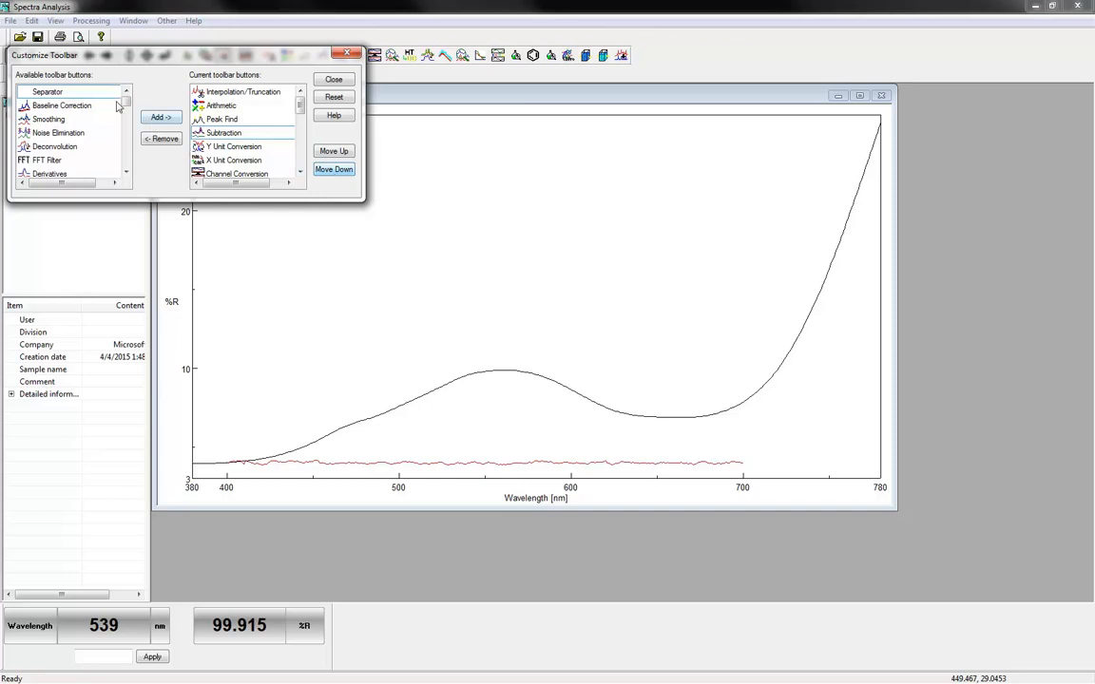
Step: Try adding a separator above Subtraction in the toolbar, and reset to the default set before closing the customization
click(82, 92)
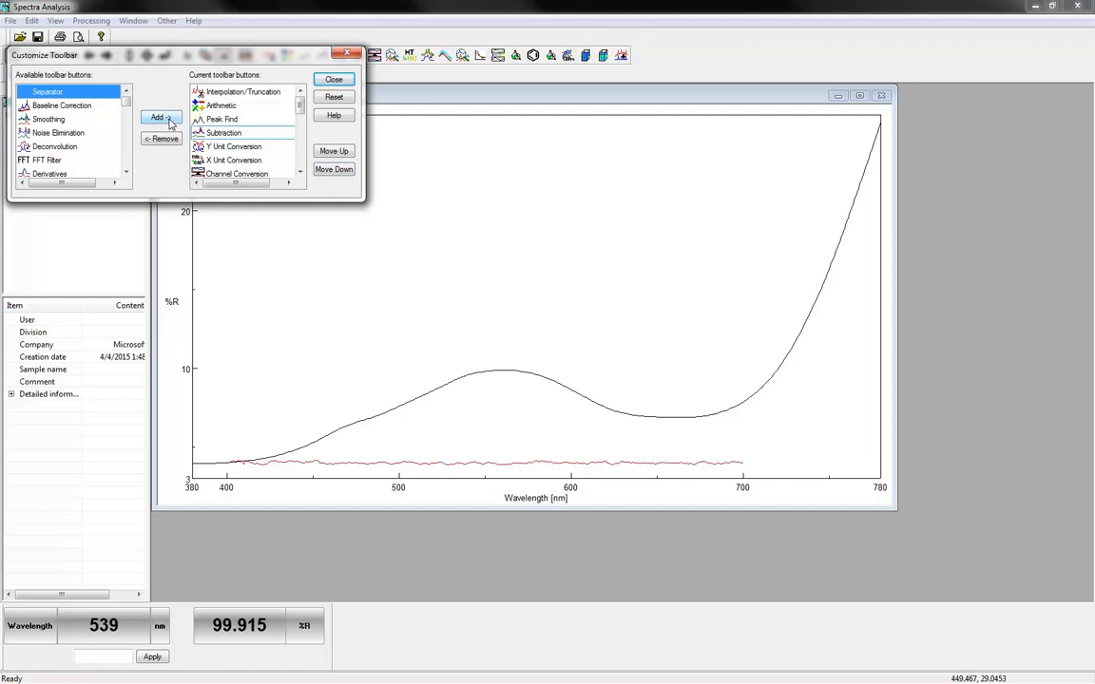
click(163, 117)
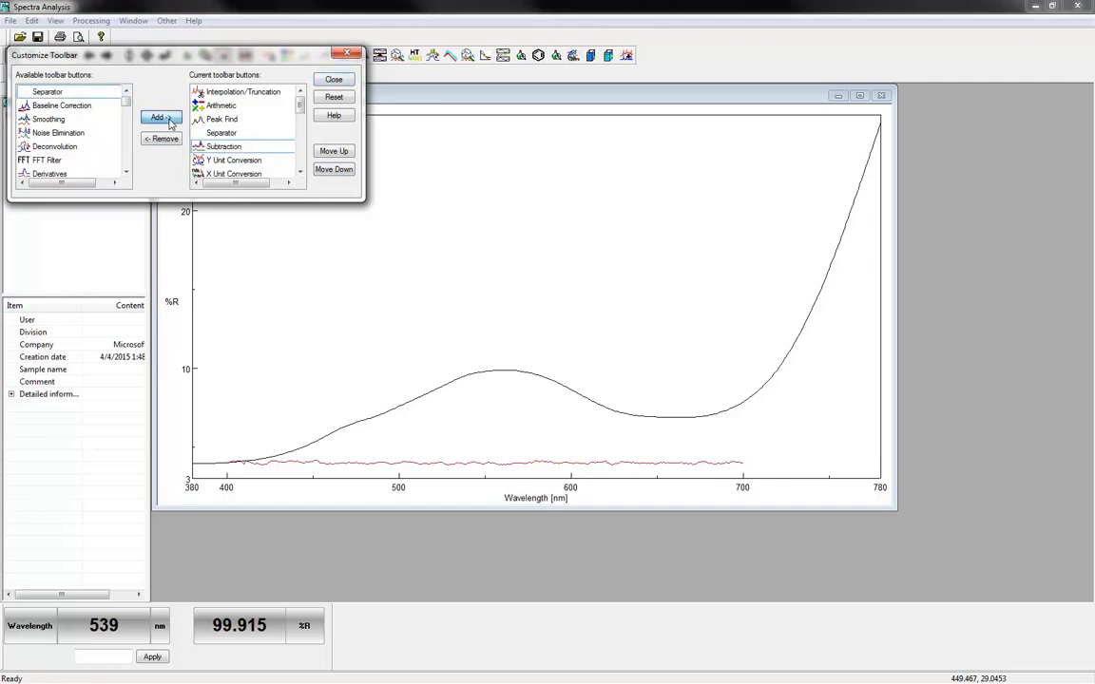
click(335, 97)
click(333, 79)
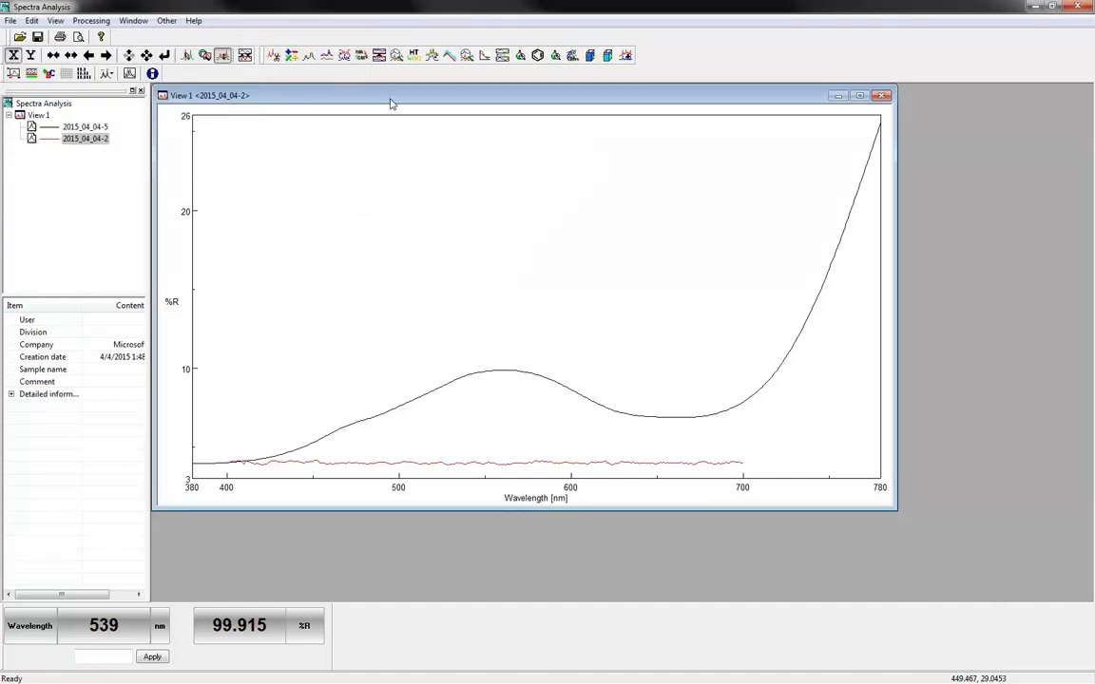
Step: Move the Data Processing toolbar to the row below and back up, and hide and re-show it
drag(261, 56, 172, 78)
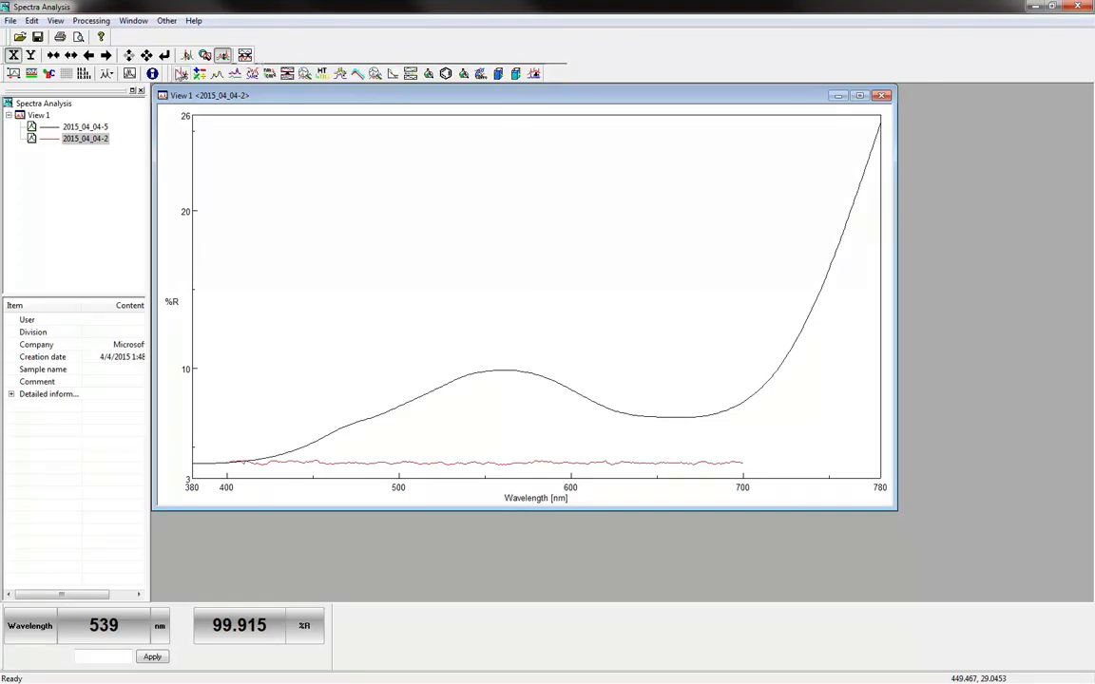
drag(170, 80, 265, 58)
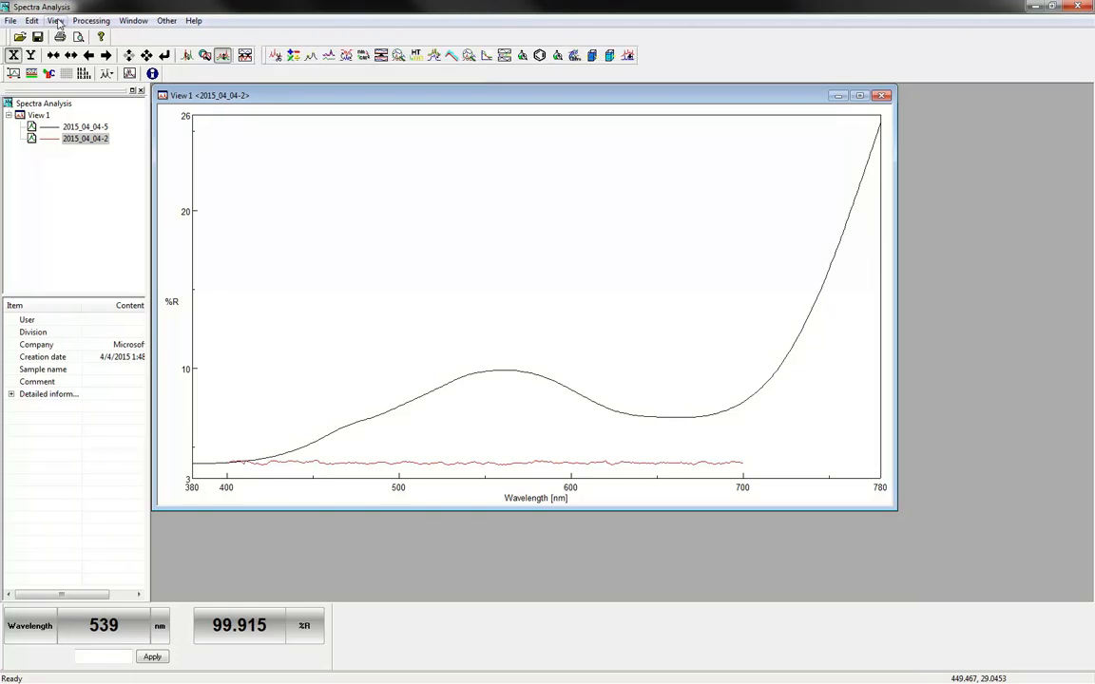
click(57, 21)
mouse_move(67, 36)
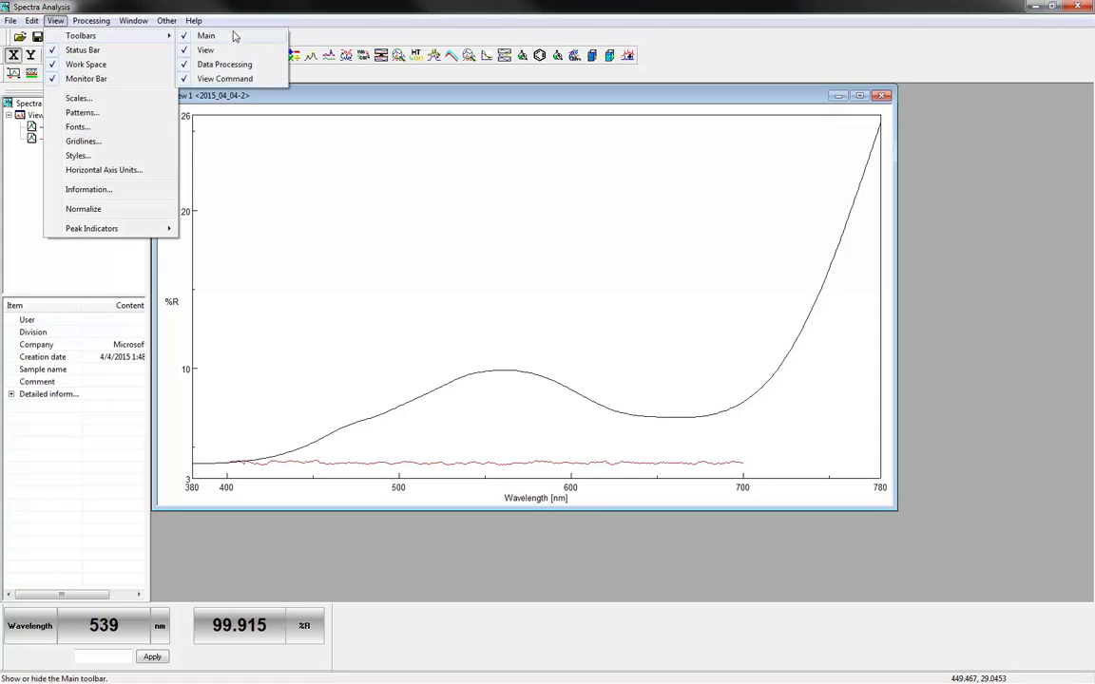
click(233, 68)
click(55, 21)
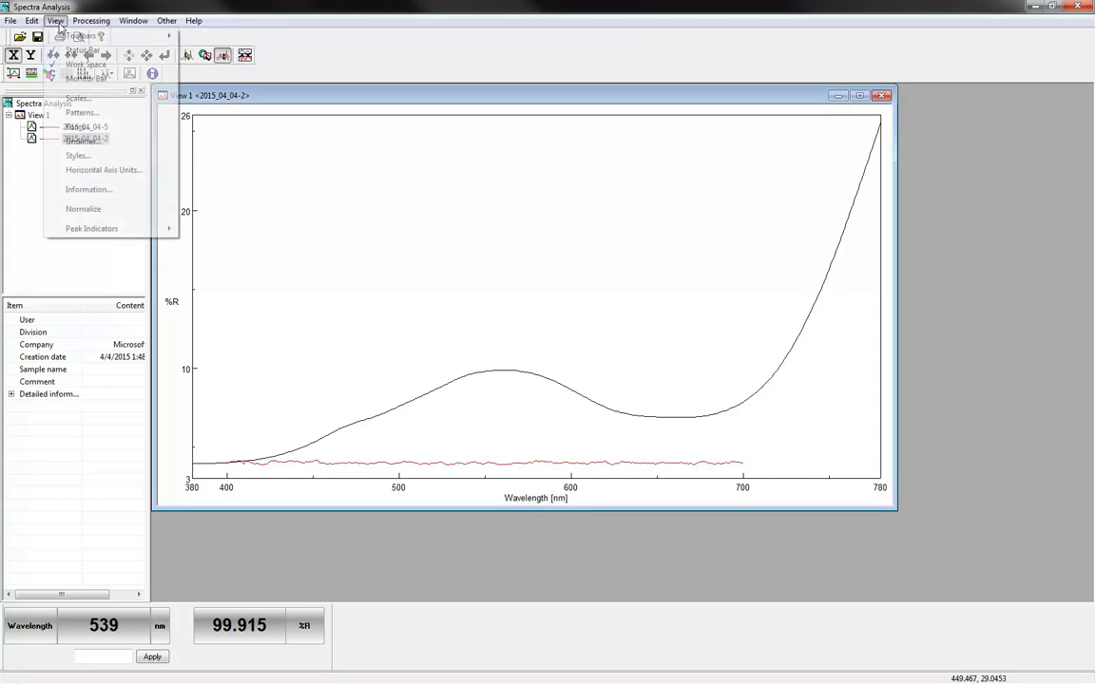
mouse_move(64, 36)
click(215, 65)
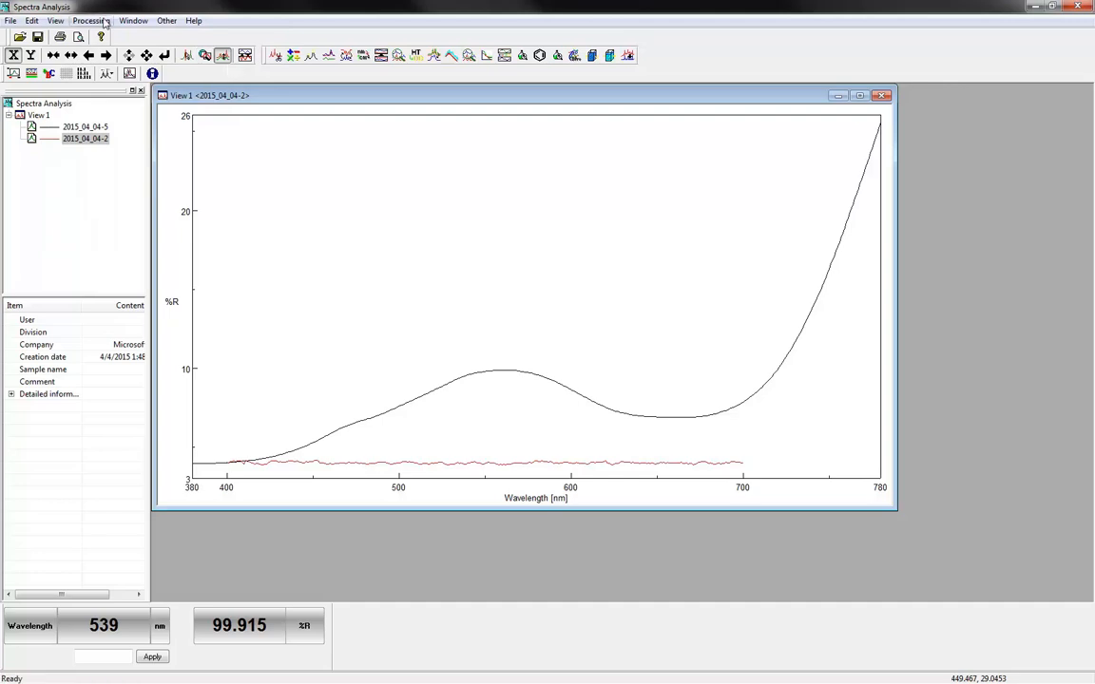
Step: Look through the available view settings and examine the spectrum information of 2015_04_04-2
click(57, 23)
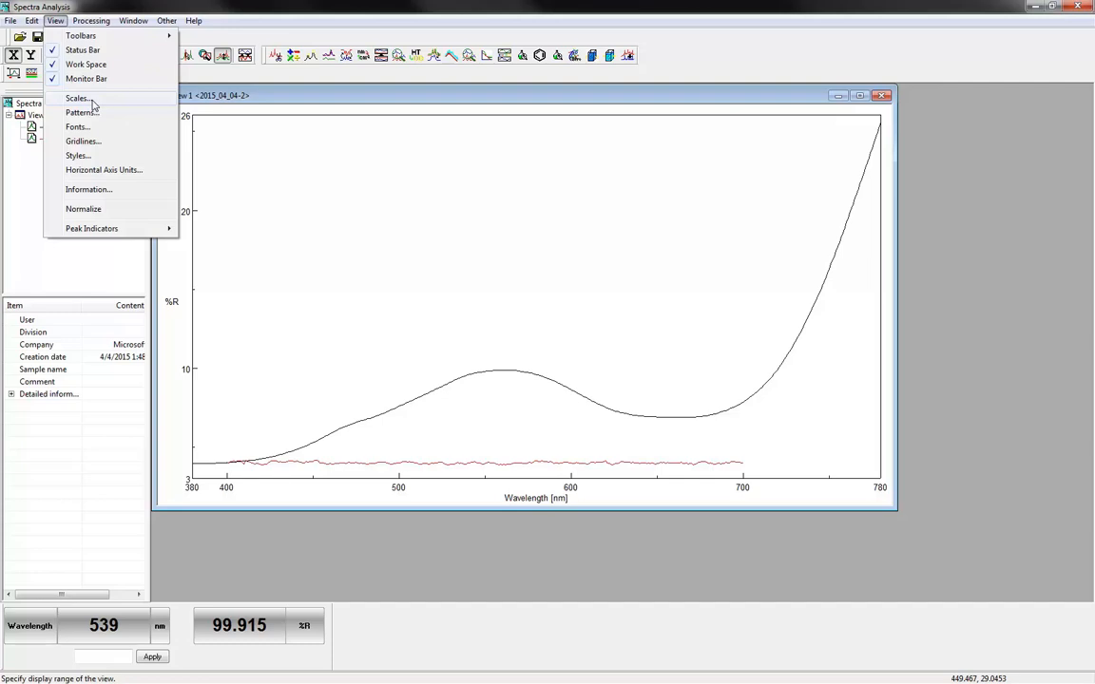
key(Escape)
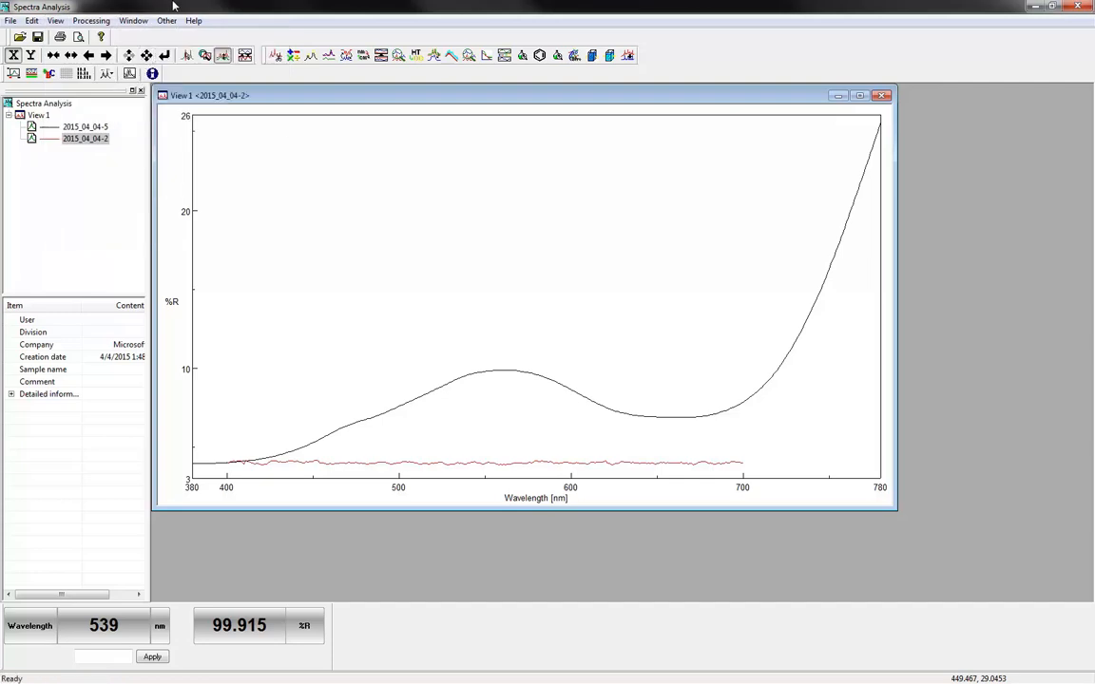
click(152, 74)
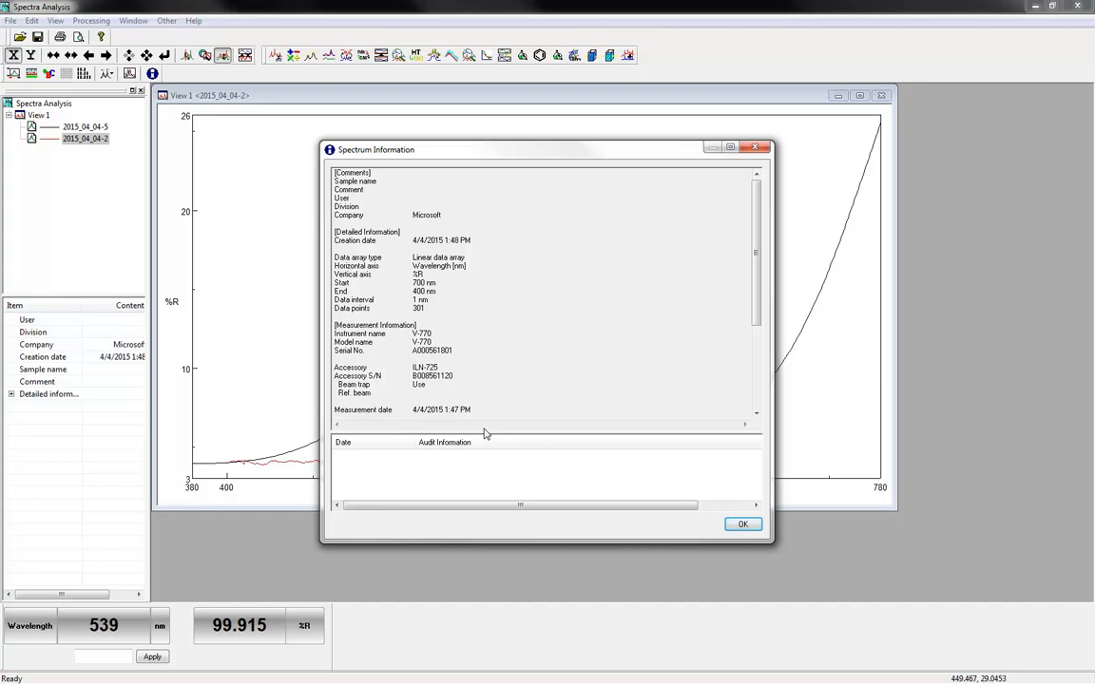
click(743, 524)
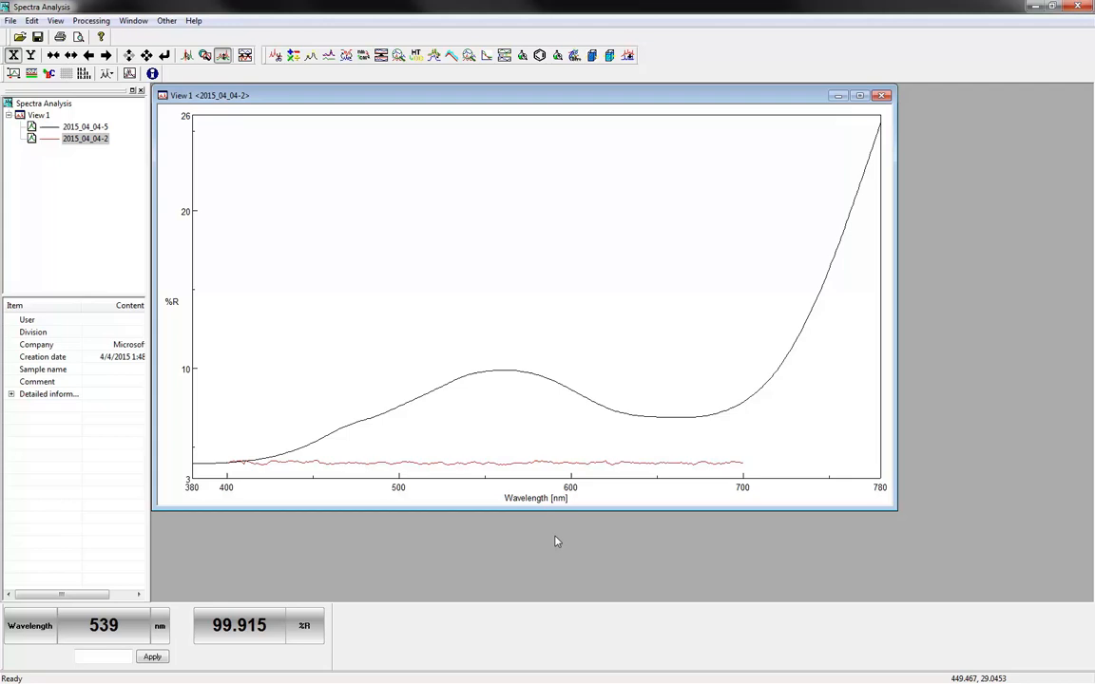
Step: Start a Baseline correction for 2015_04_04-5 and lower the baseline's 780 nm end point onto the curve
click(85, 126)
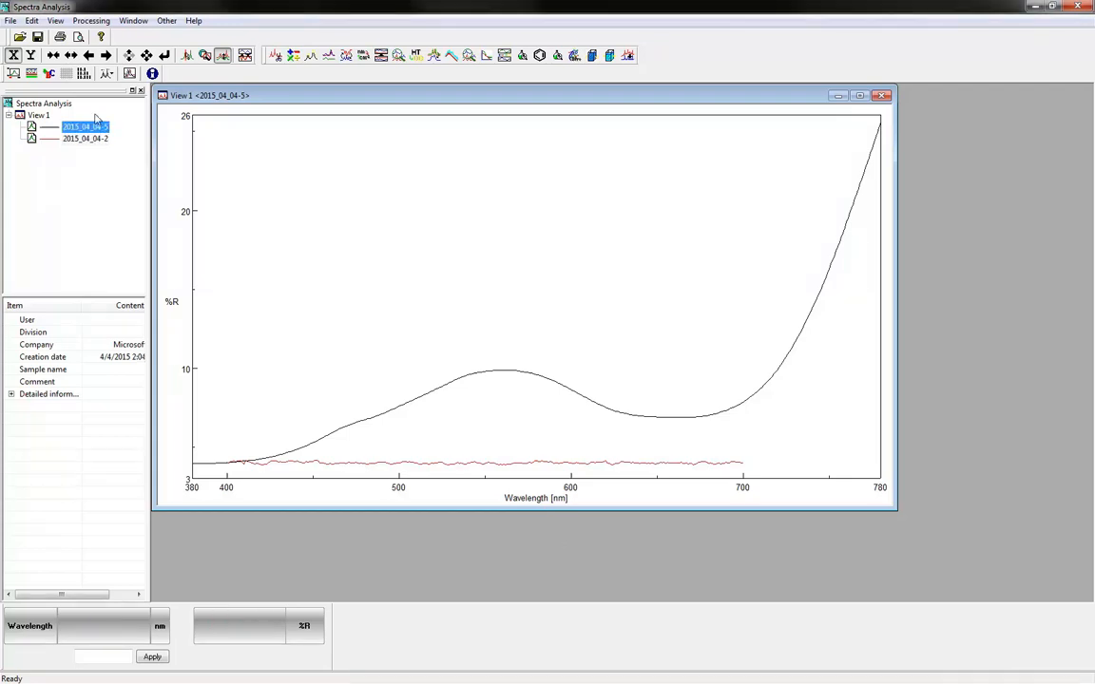
click(86, 21)
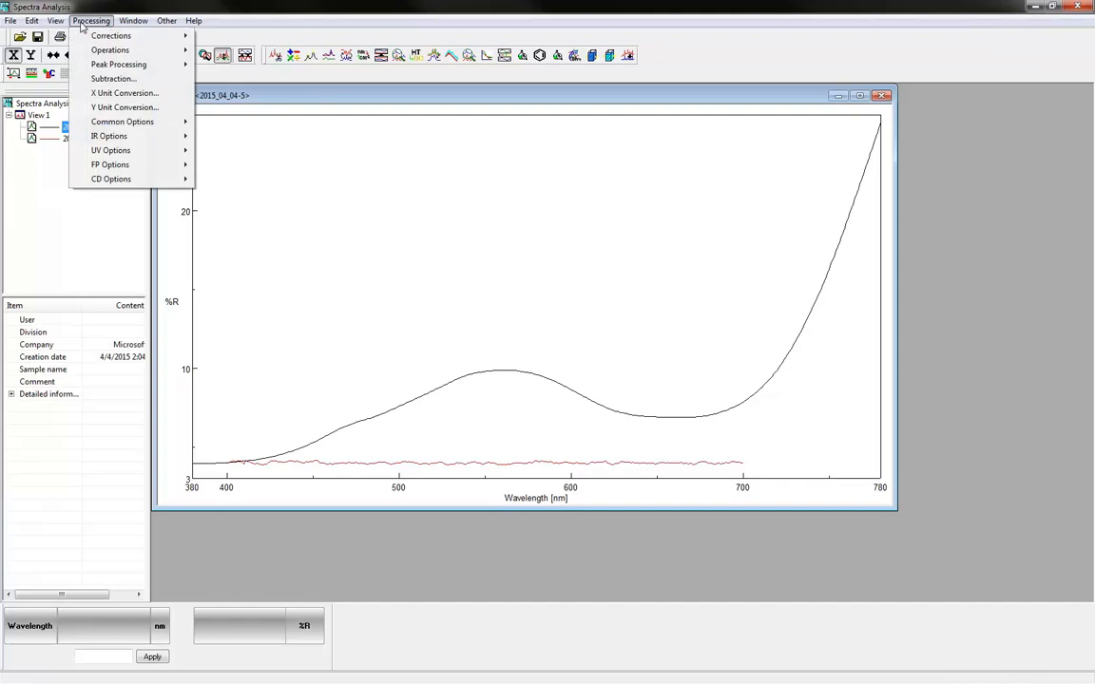
mouse_move(76, 34)
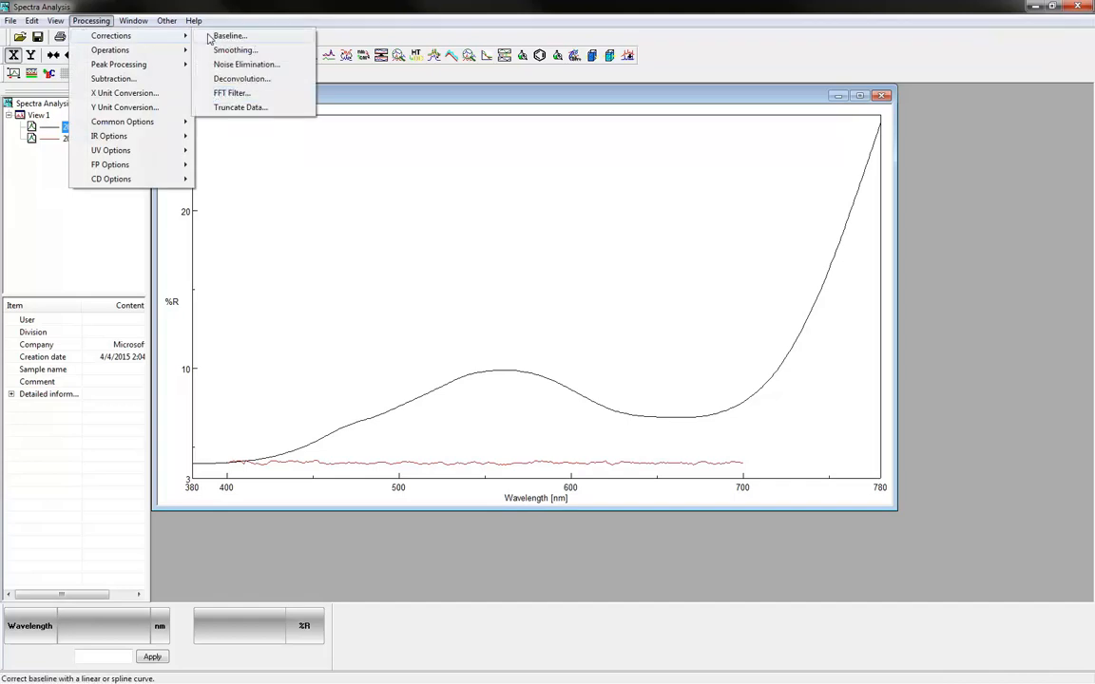
click(209, 38)
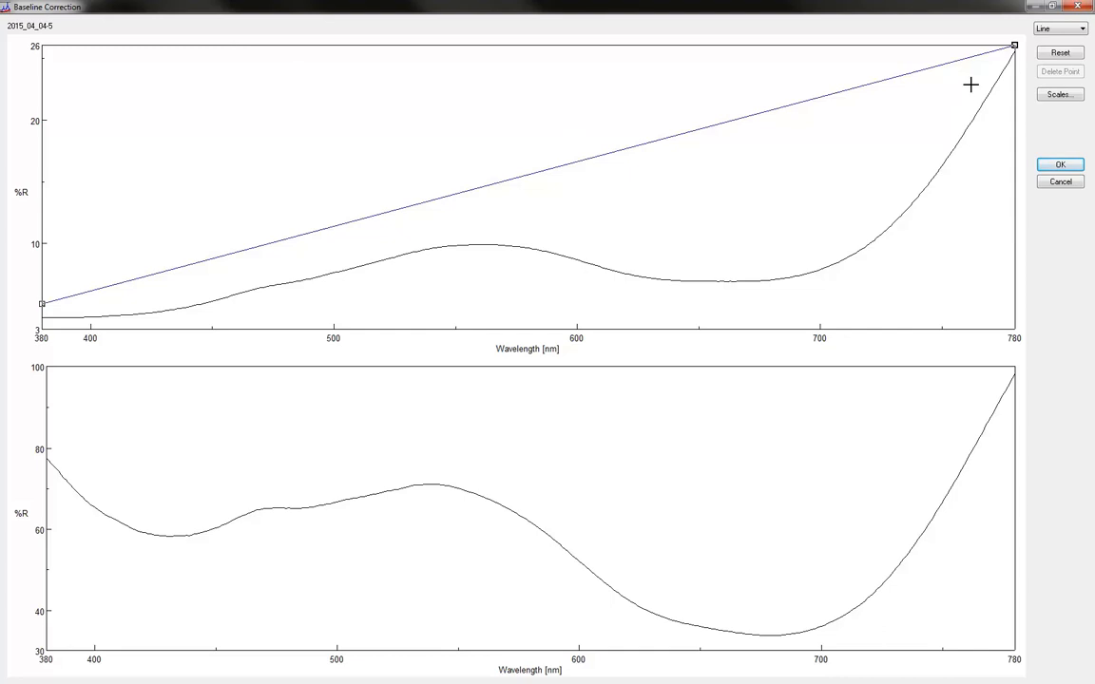
drag(1015, 46, 1015, 55)
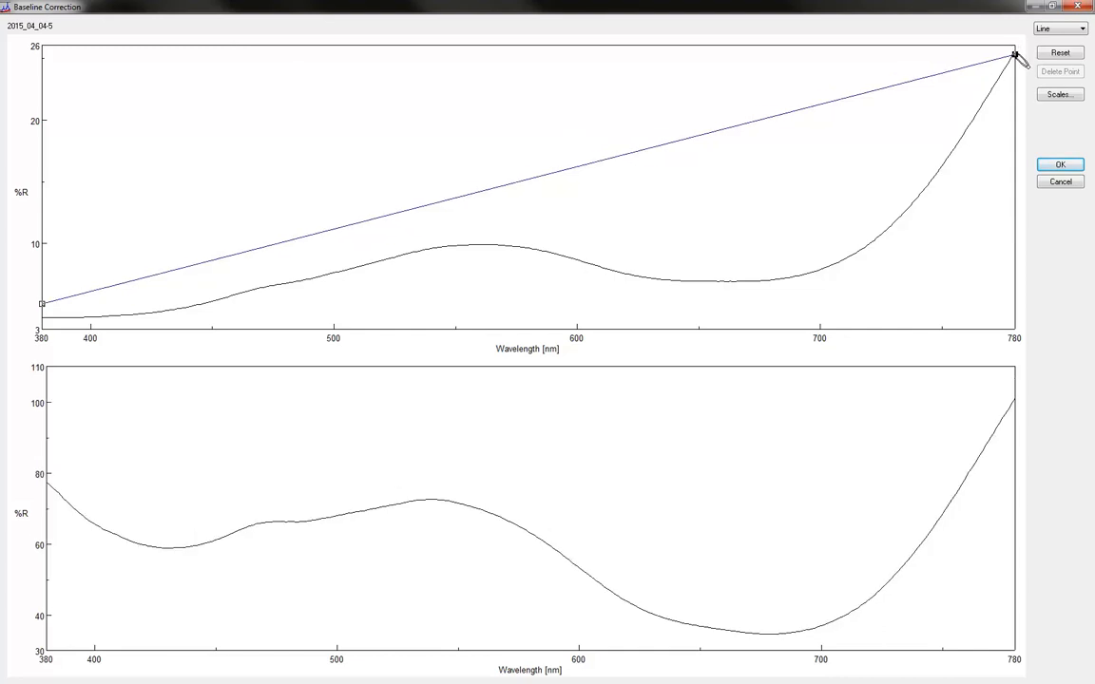
Step: Keep the baseline type at Line and add a baseline point pulled down to about 673 nm and 10.6 %R
click(1078, 29)
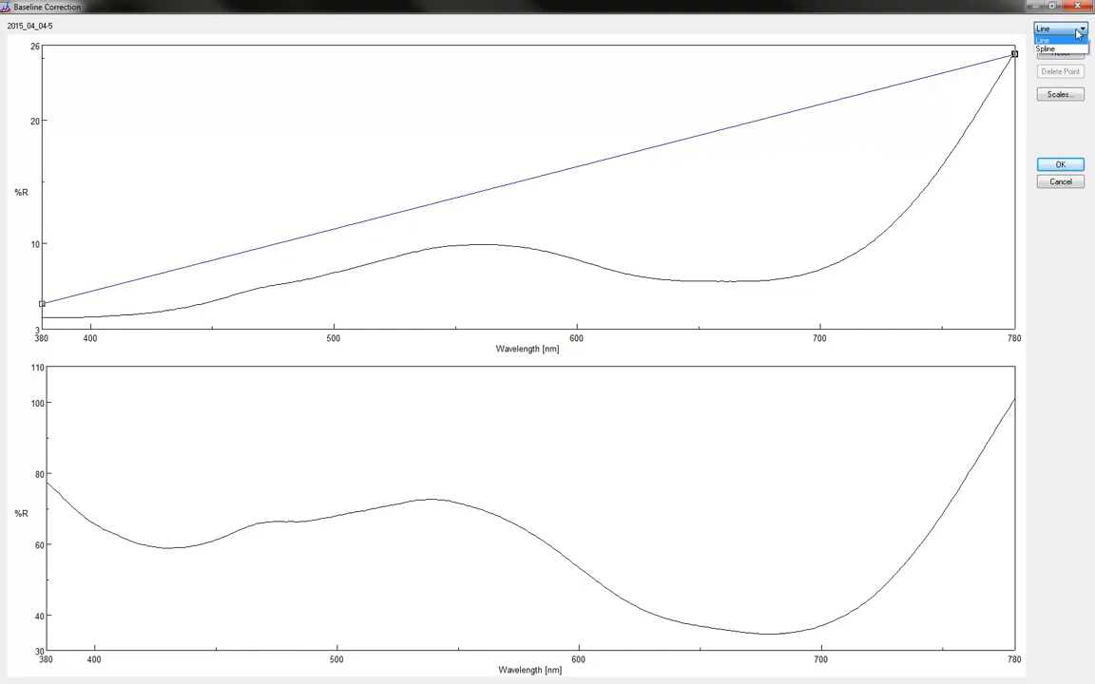
click(1077, 32)
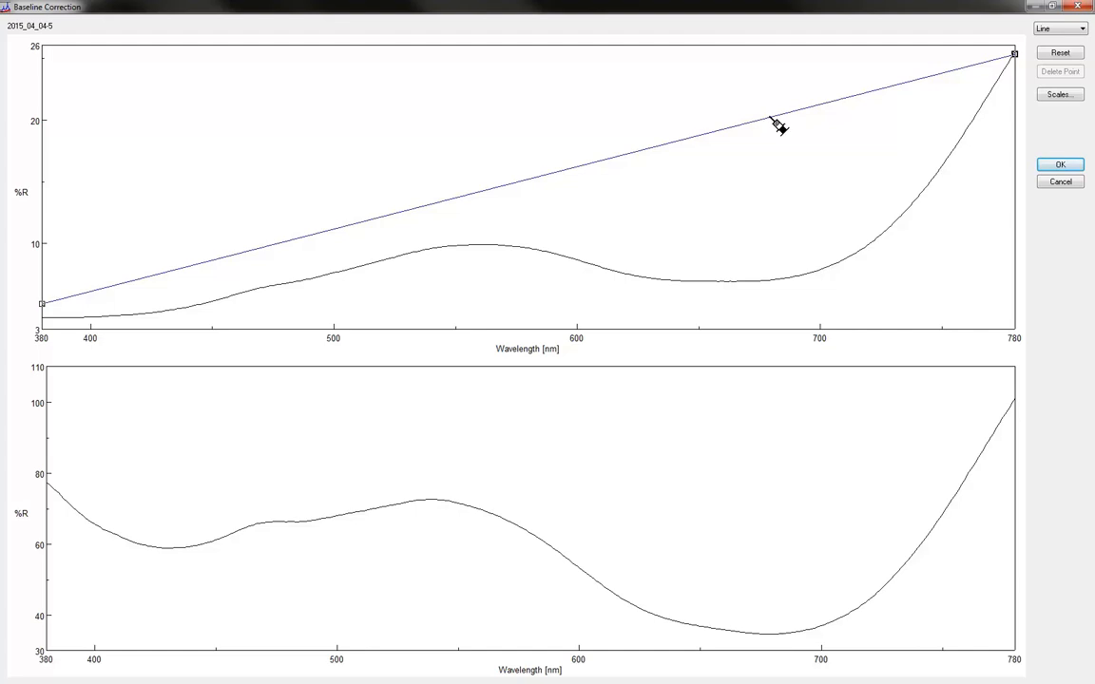
drag(771, 120, 754, 237)
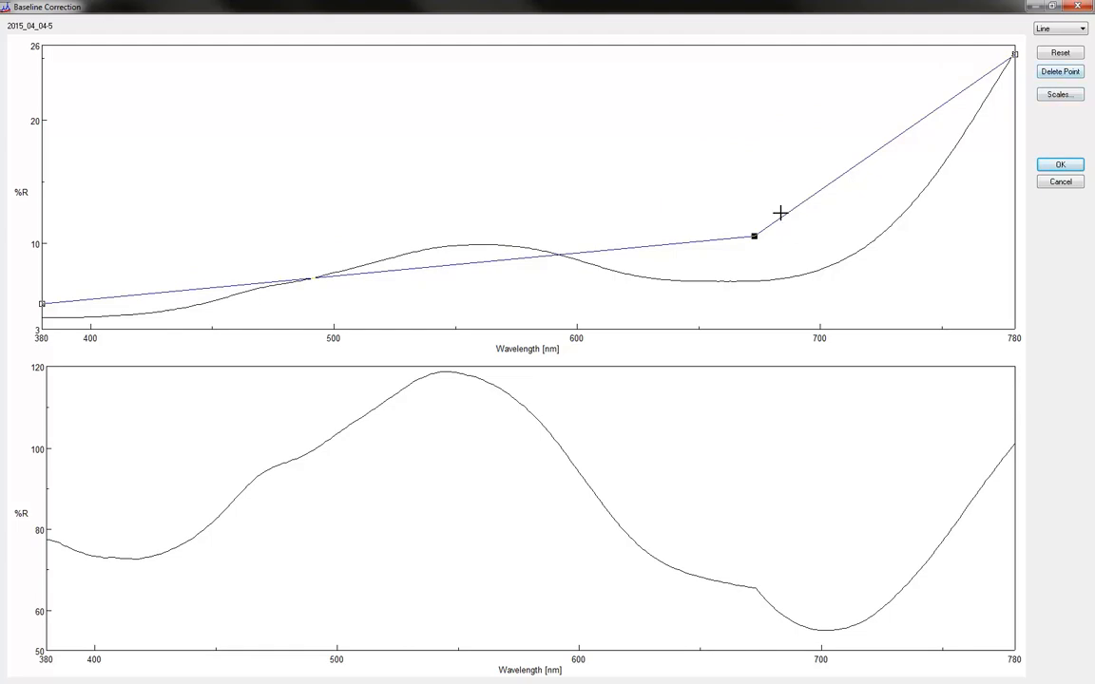
Step: Move the added baseline point to about 589 nm, reset the baseline, and cancel the correction
drag(754, 236, 551, 258)
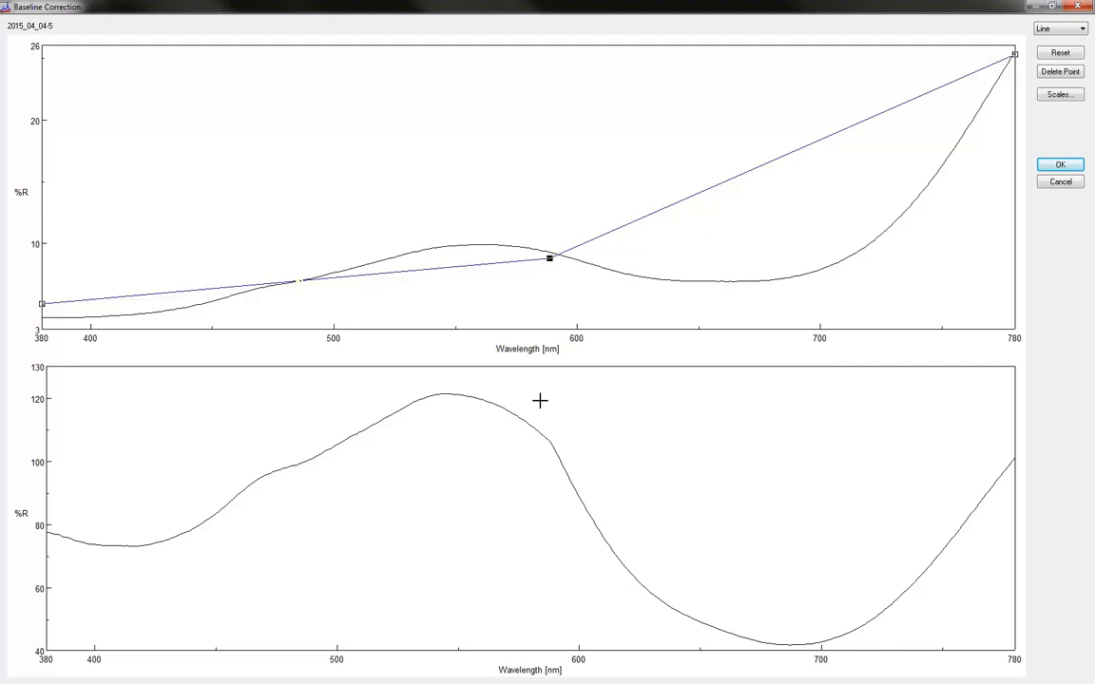
click(1061, 54)
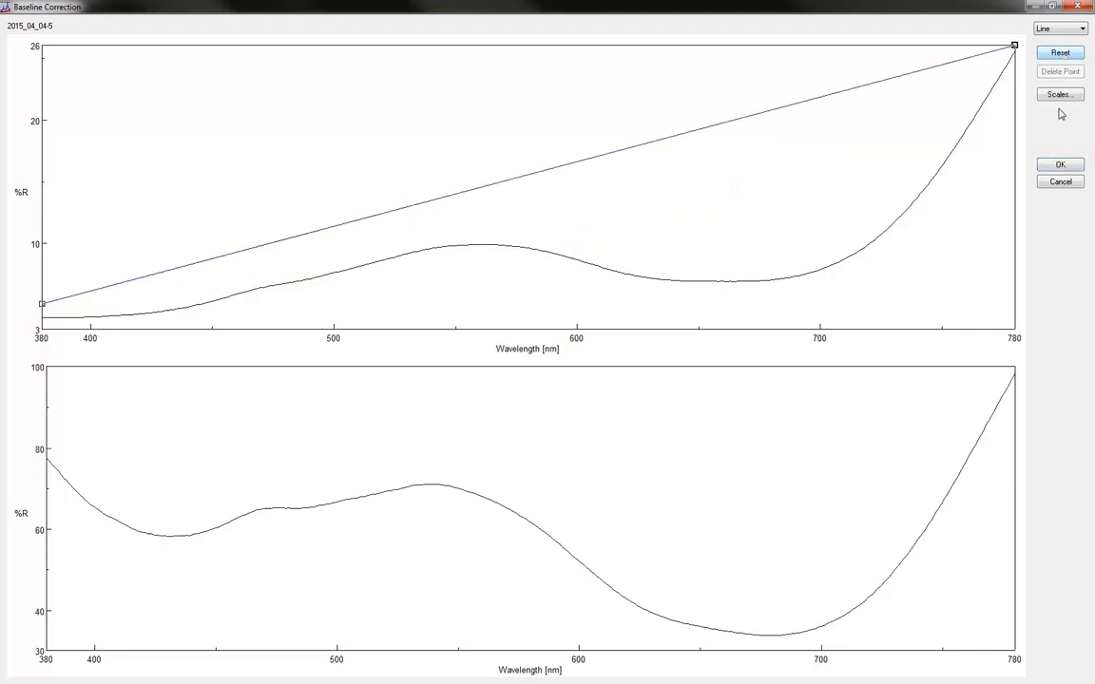
click(1061, 180)
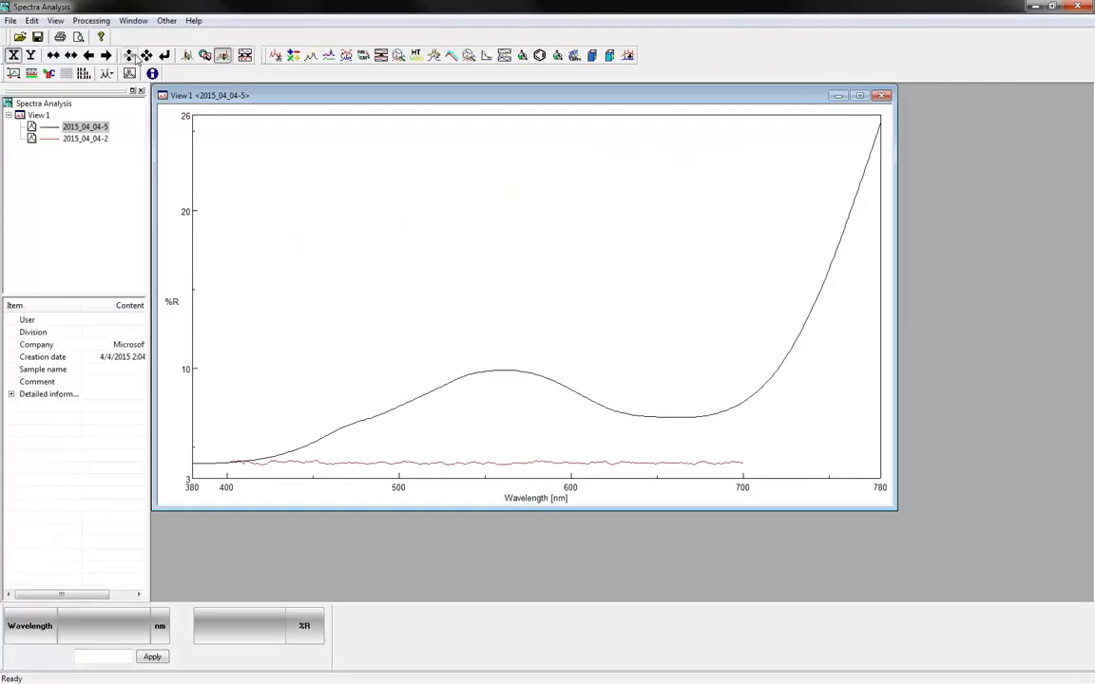
Step: Start Smoothing for 2015_04_04-5 and review the available methods, keeping Savitzky-Golay
click(92, 20)
mouse_move(107, 38)
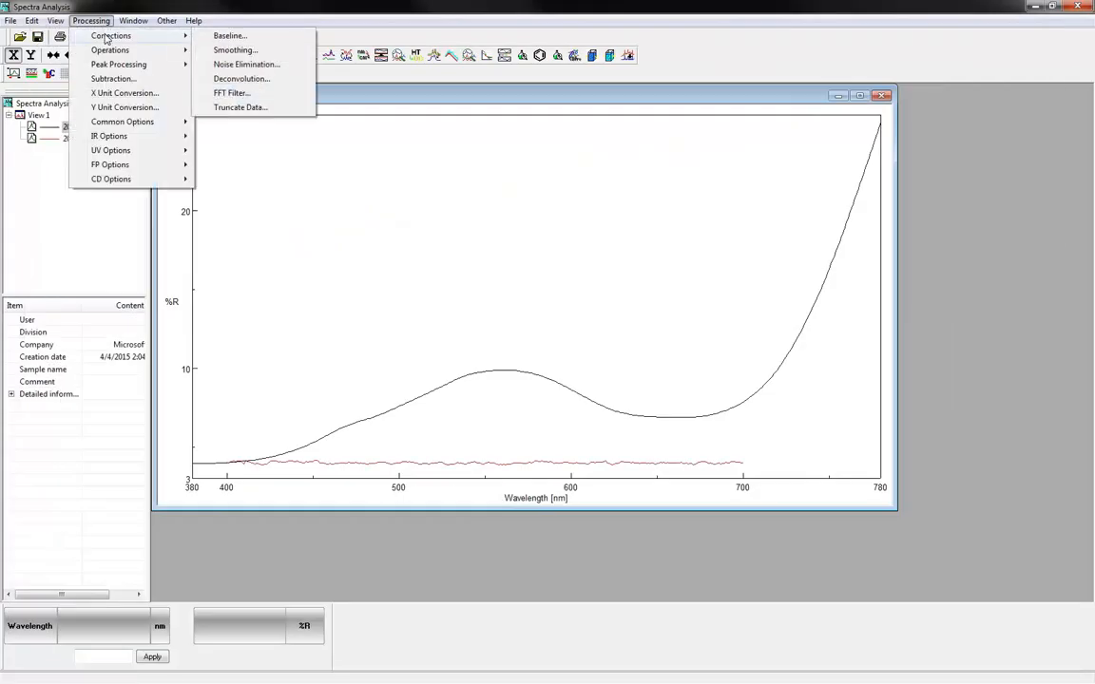
click(228, 51)
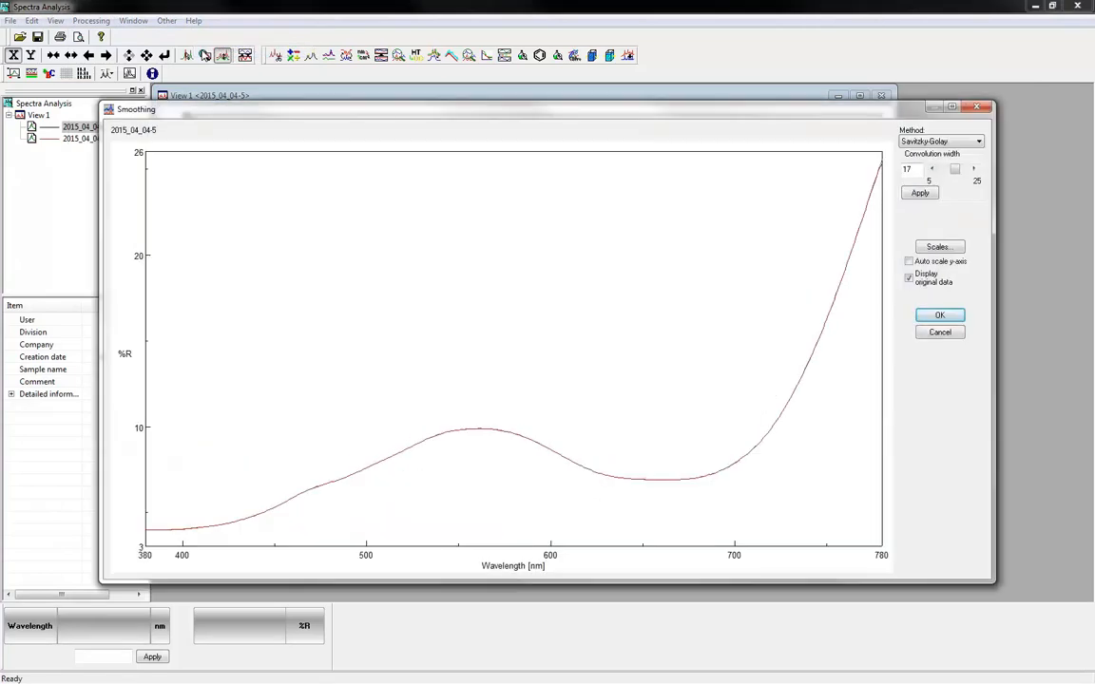
click(978, 143)
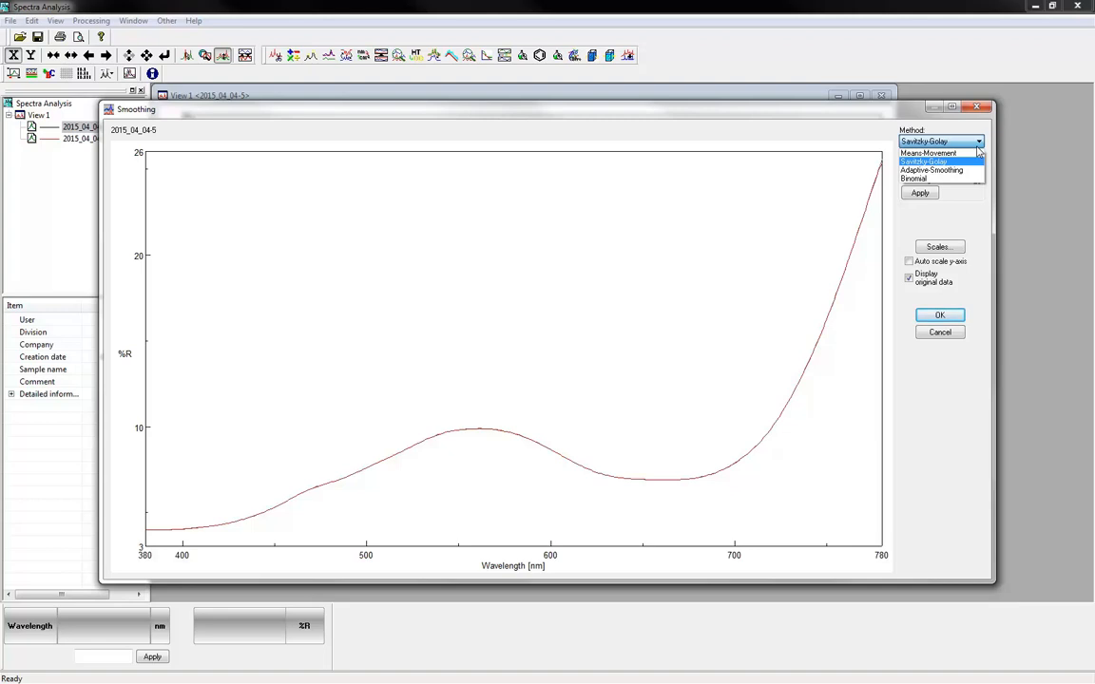
click(978, 148)
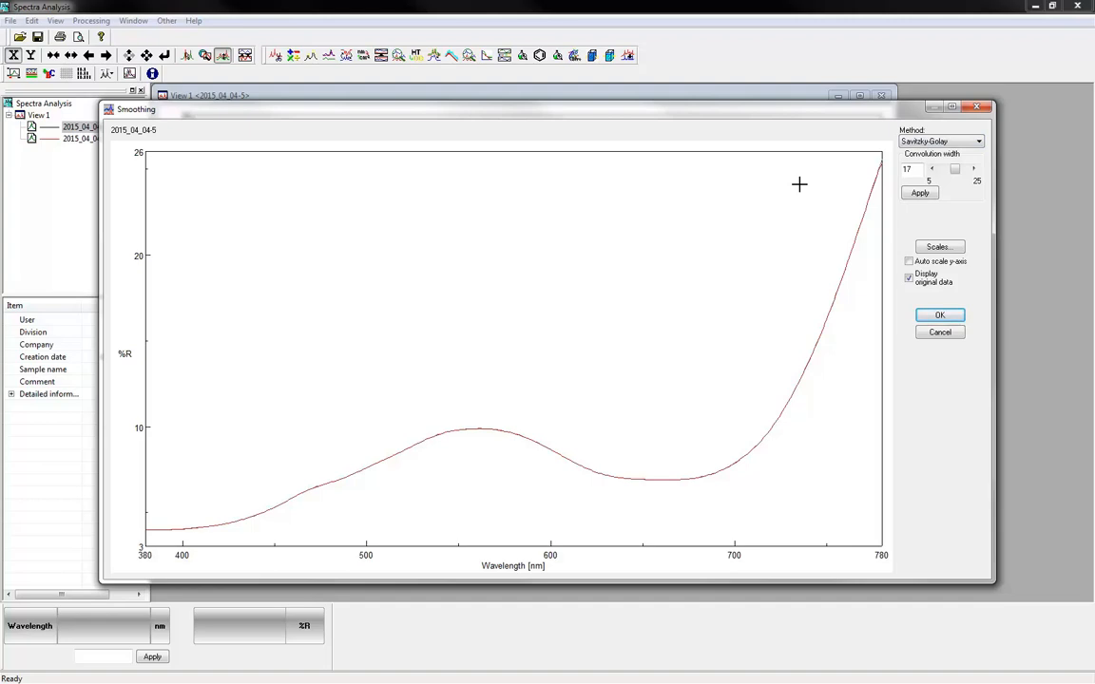
Step: Try a larger and then smaller convolution widths for the Savitzky-Golay smoothing, and cancel it
click(973, 170)
click(973, 170)
click(934, 170)
click(933, 170)
click(933, 170)
click(933, 171)
click(933, 170)
click(933, 170)
click(933, 170)
click(954, 333)
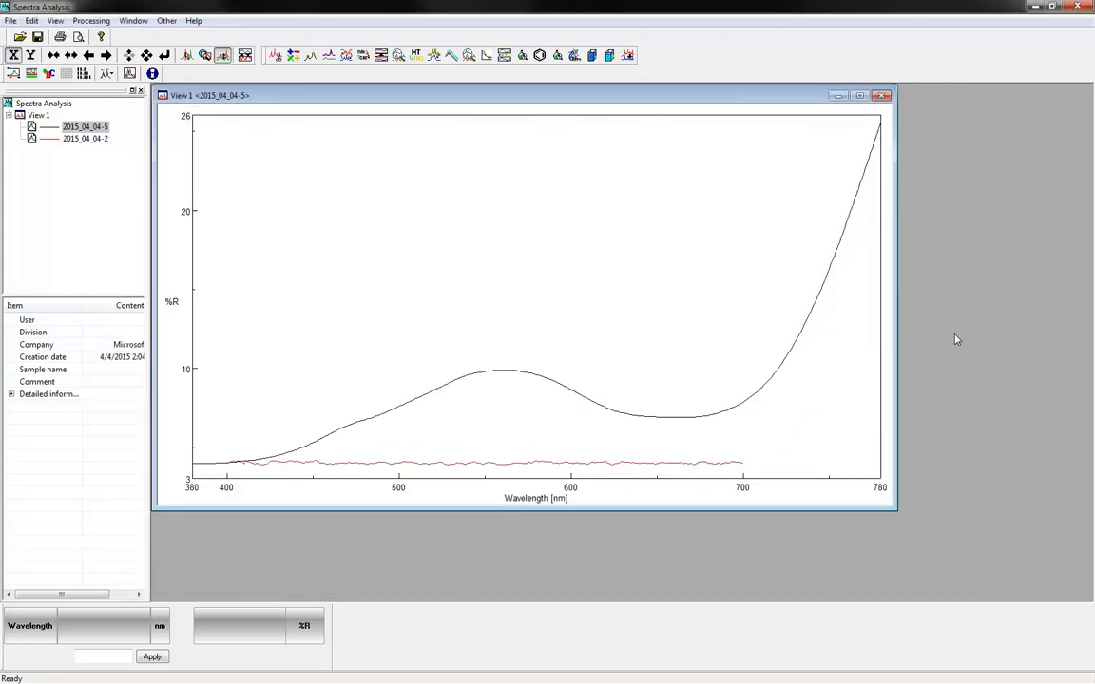
Step: Try Noise Elimination on 2015_04_04-5 between 467 nm and 722 nm, and discard the result
click(92, 20)
mouse_move(95, 36)
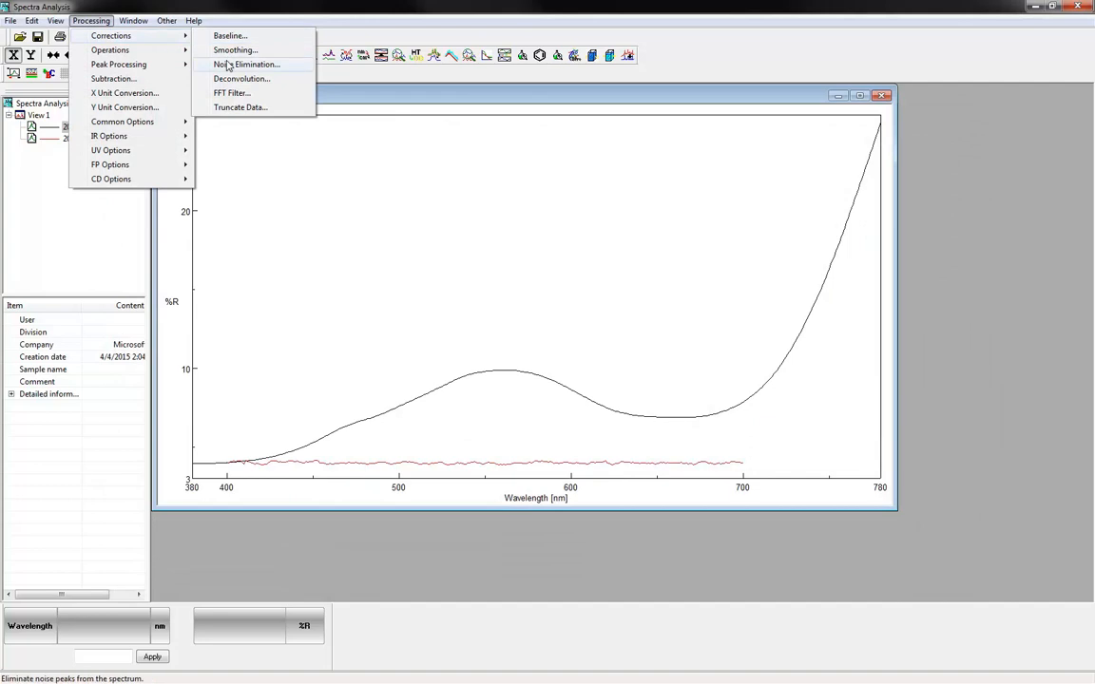
click(228, 65)
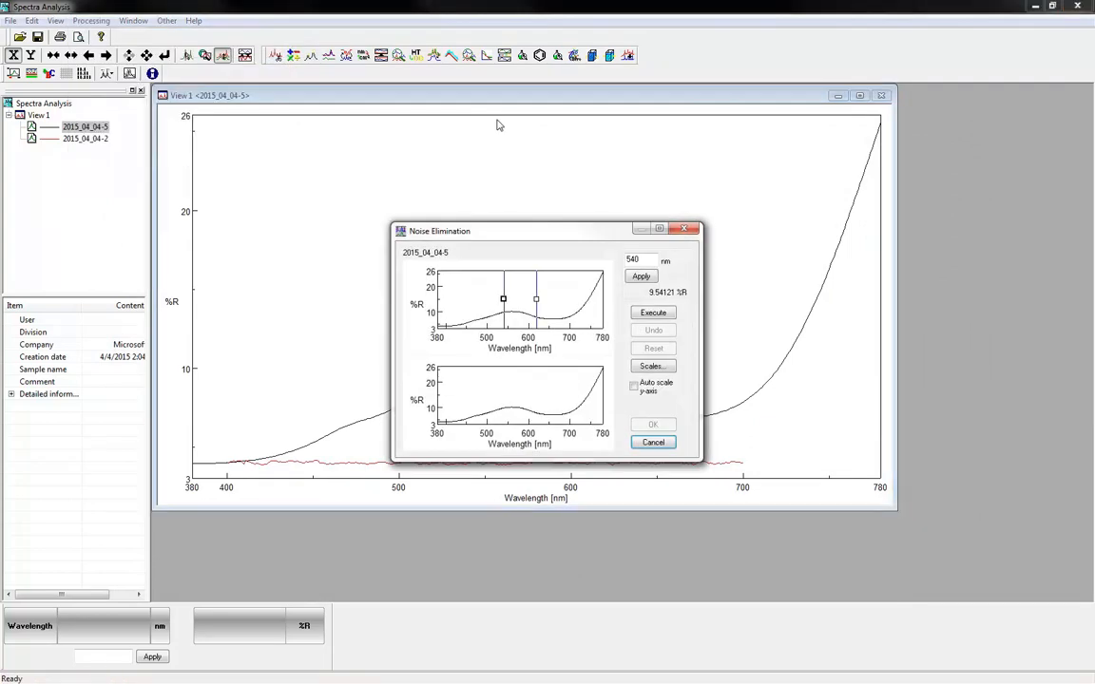
double_click(523, 230)
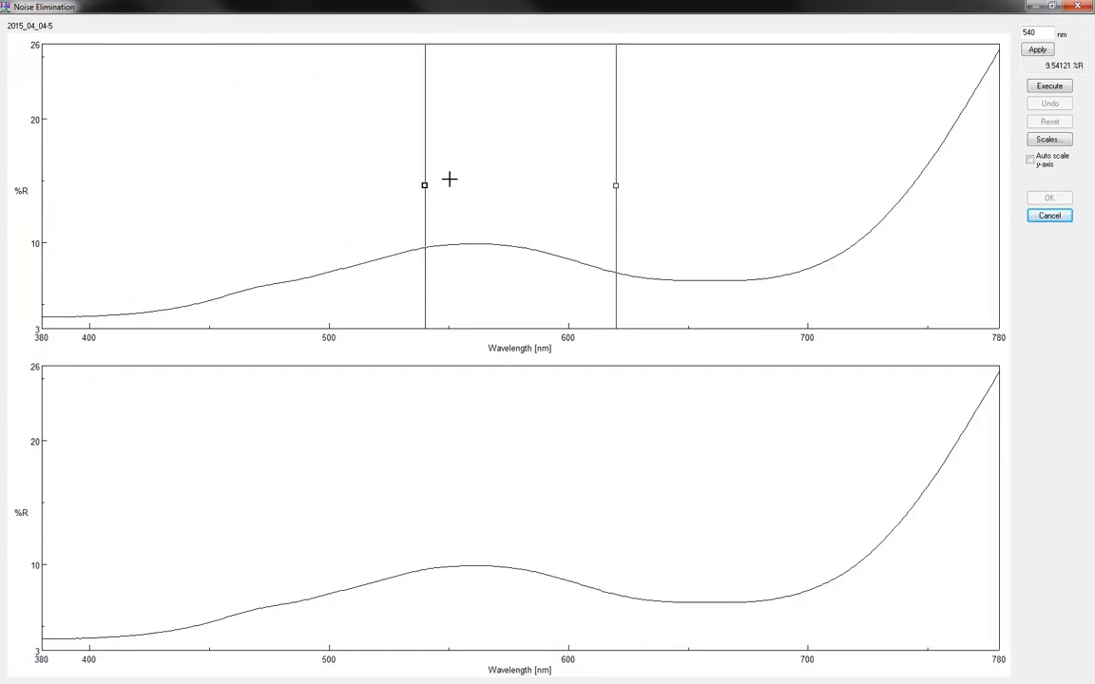
drag(425, 186, 250, 188)
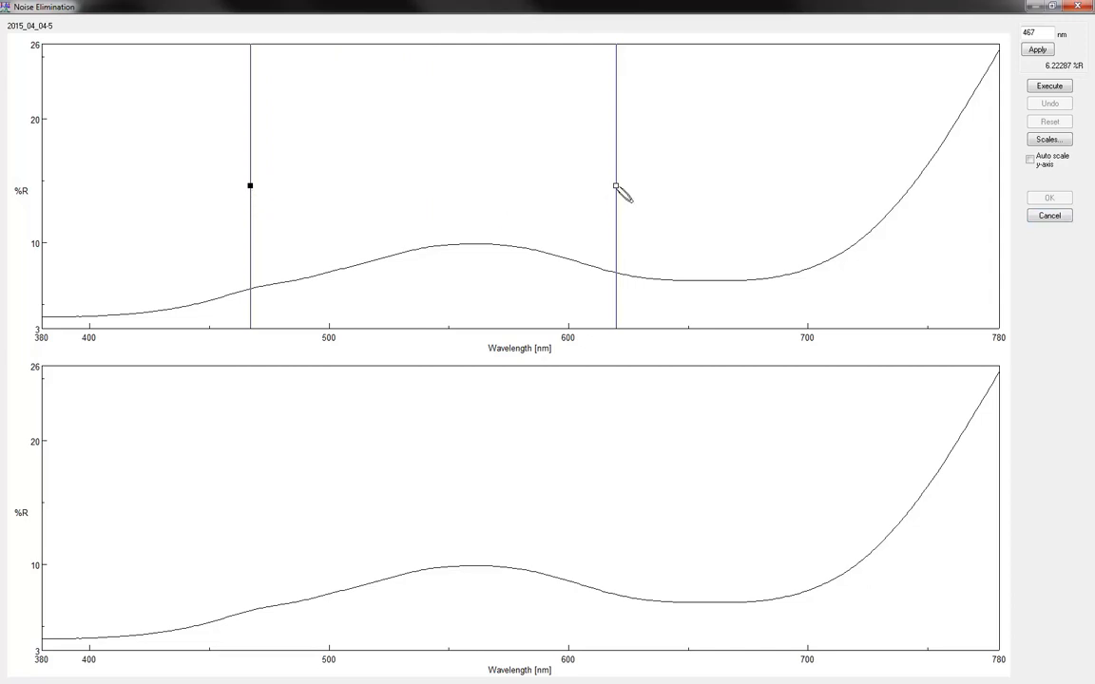
drag(618, 189, 859, 214)
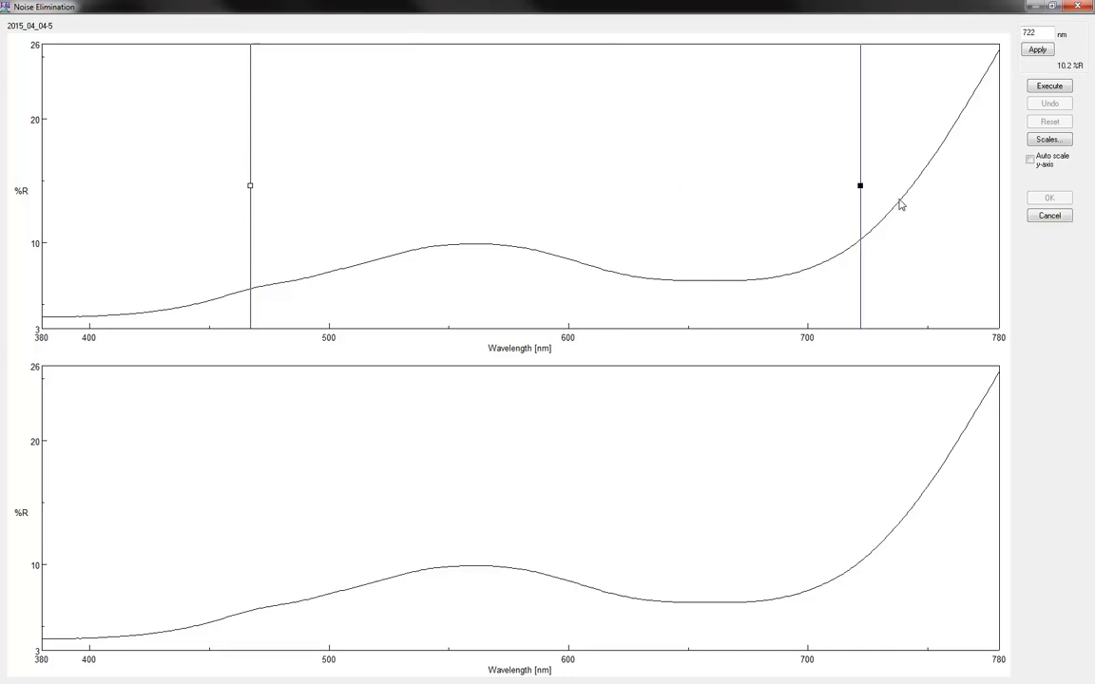
click(1049, 87)
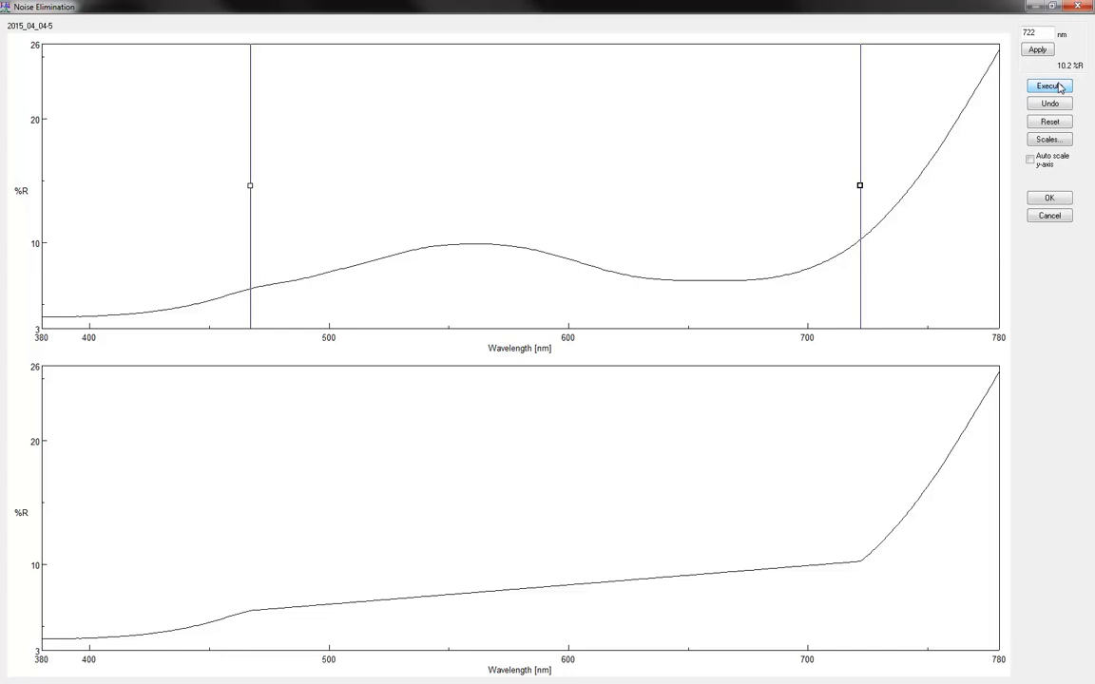
click(1076, 6)
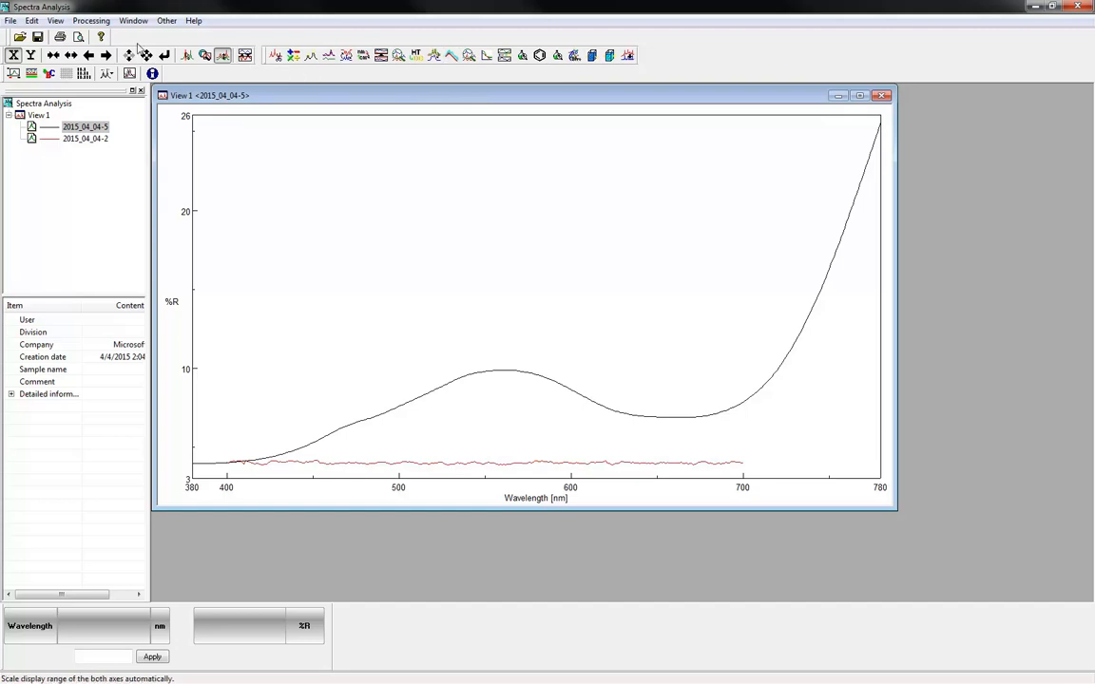
Step: Truncate 2015_04_04-5 to 380–700 nm with the No correction method, and close the resulting view without saving it
click(91, 21)
mouse_move(95, 36)
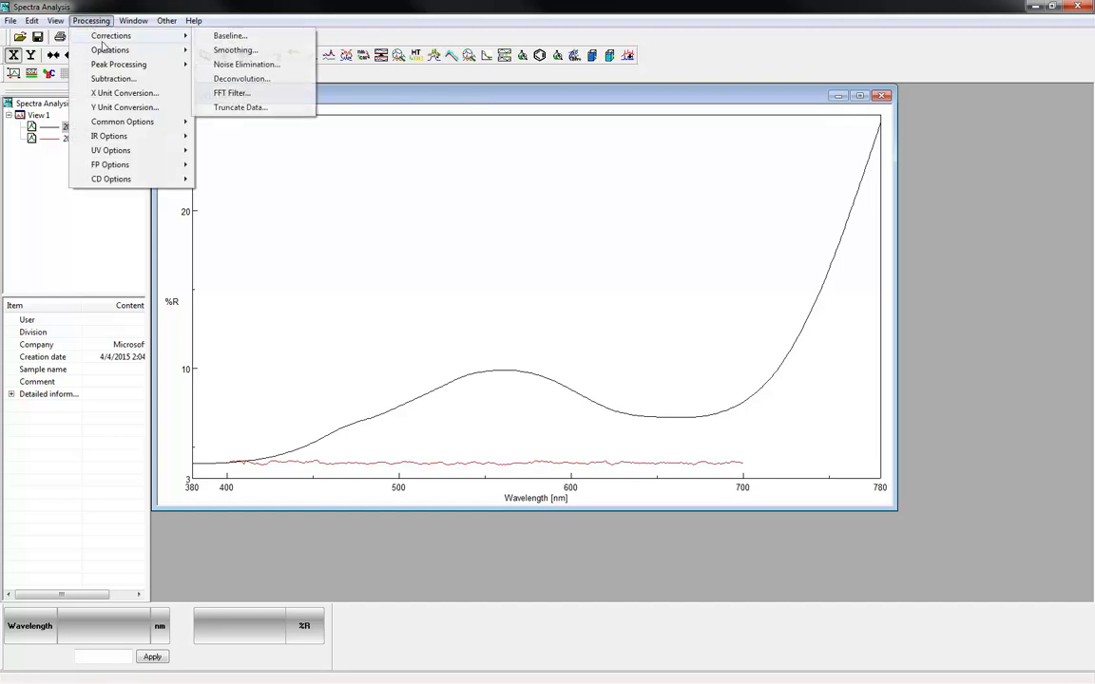
click(241, 107)
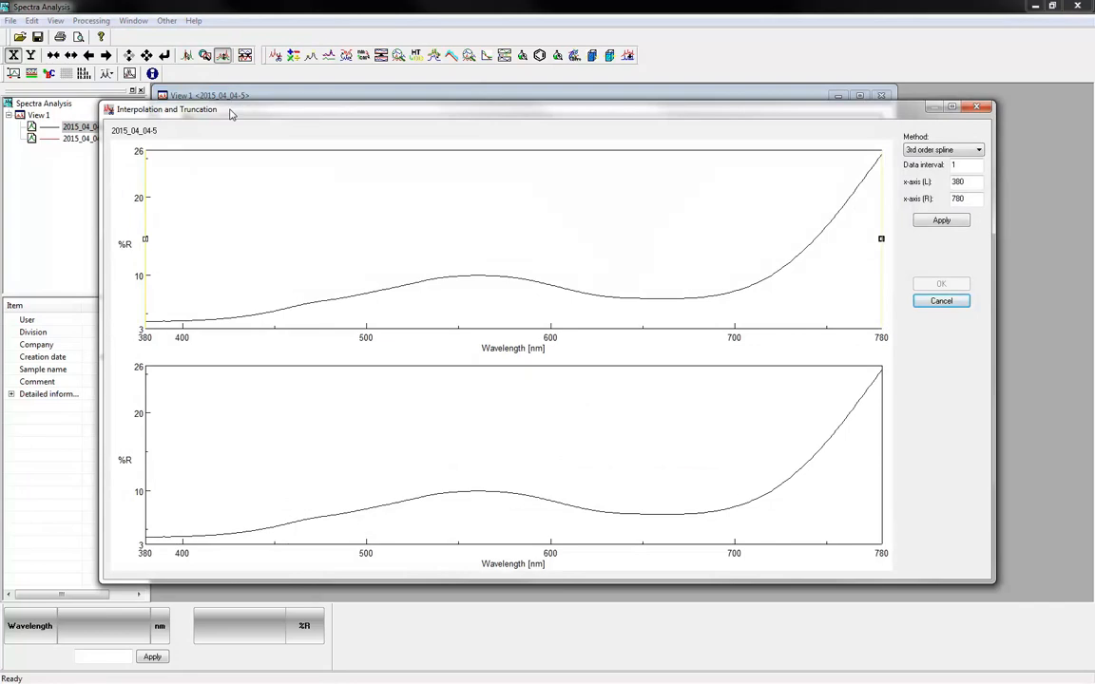
click(945, 150)
click(938, 180)
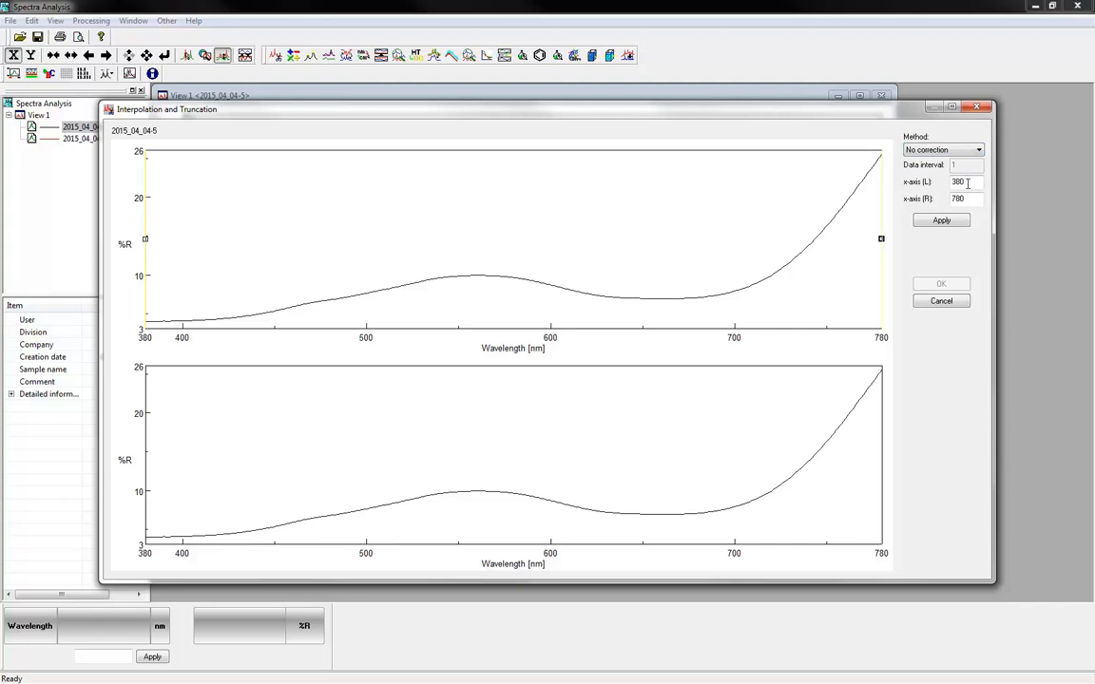
click(967, 183)
mouse_move(881, 239)
mouse_down()
mouse_move(696, 261)
mouse_move(734, 264)
mouse_up()
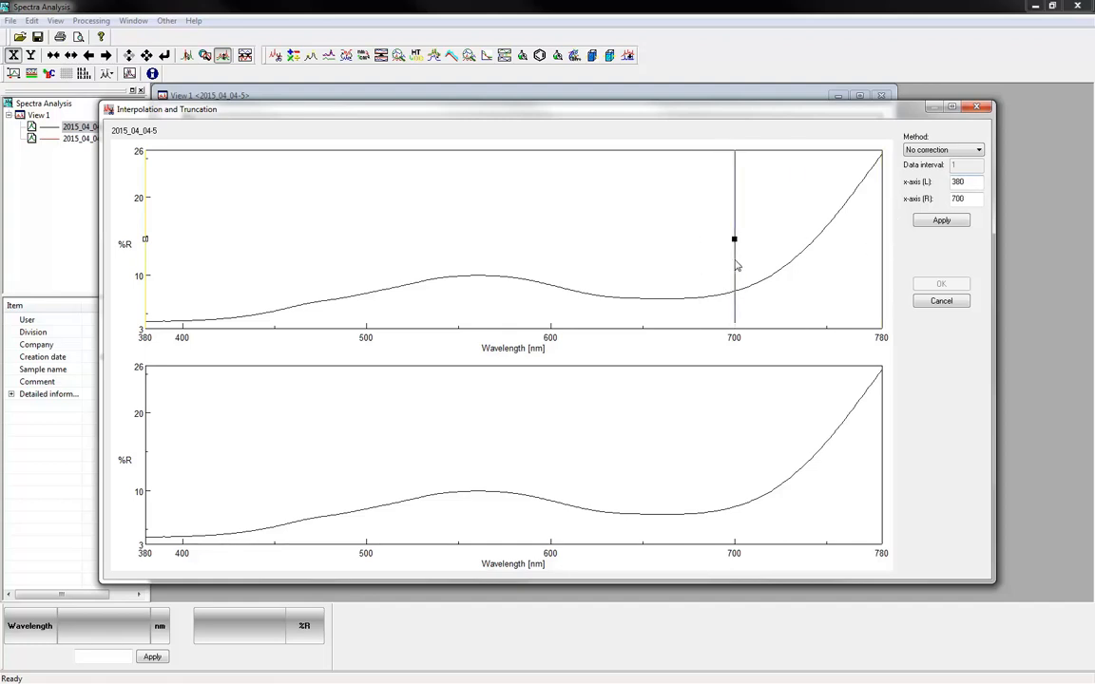
click(956, 228)
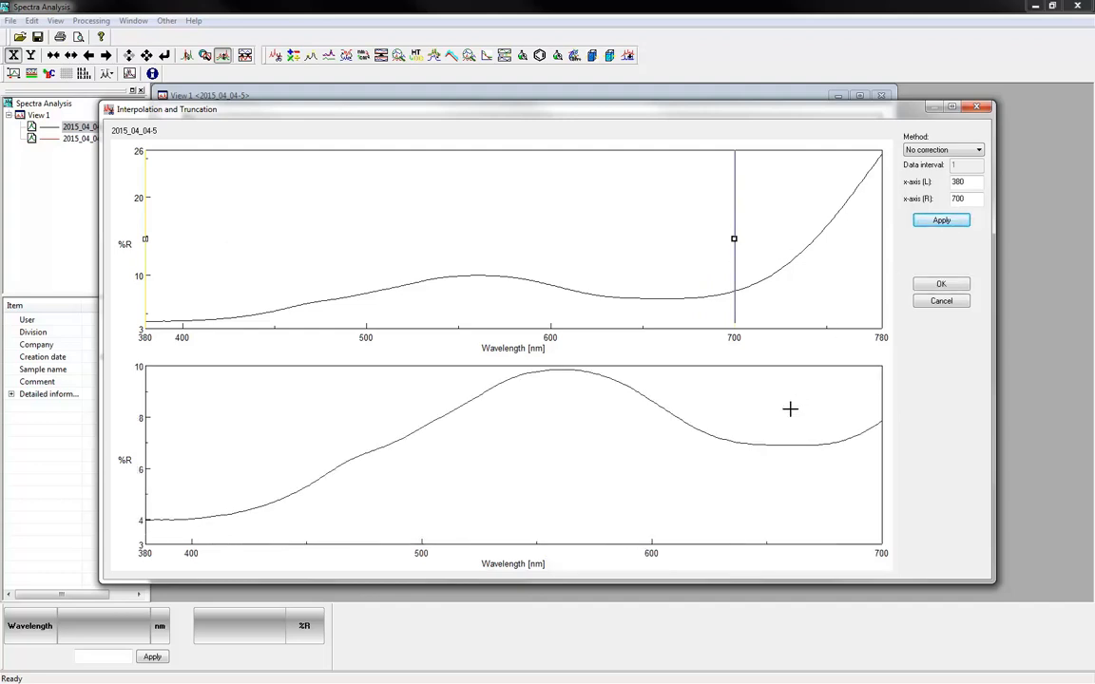
click(964, 286)
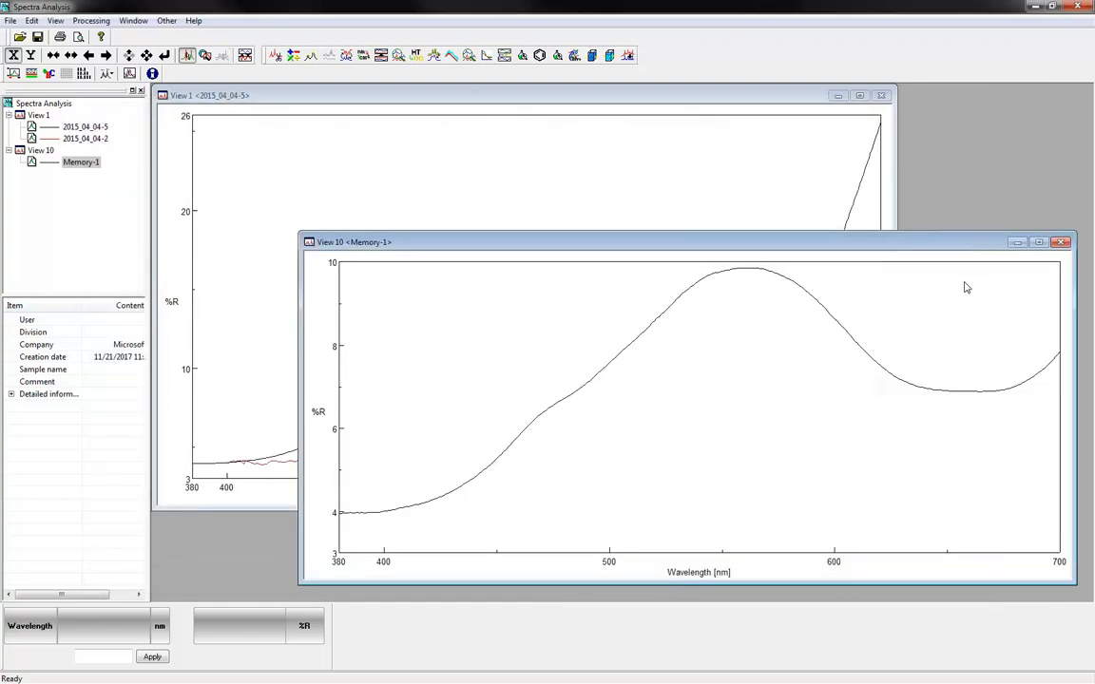
click(1061, 241)
click(557, 381)
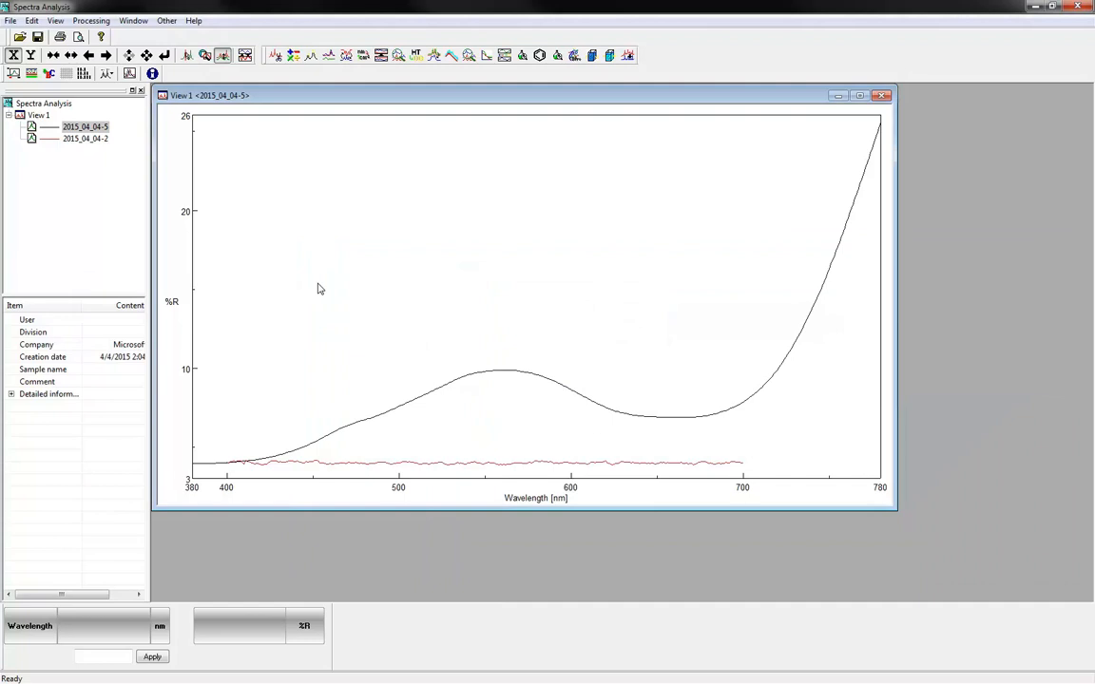
Step: Start an Arithmetic operation in a maximized window and exchange the spectra so 2015_04_04-2 is S1 and 2015_04_04-5 is S2
click(106, 23)
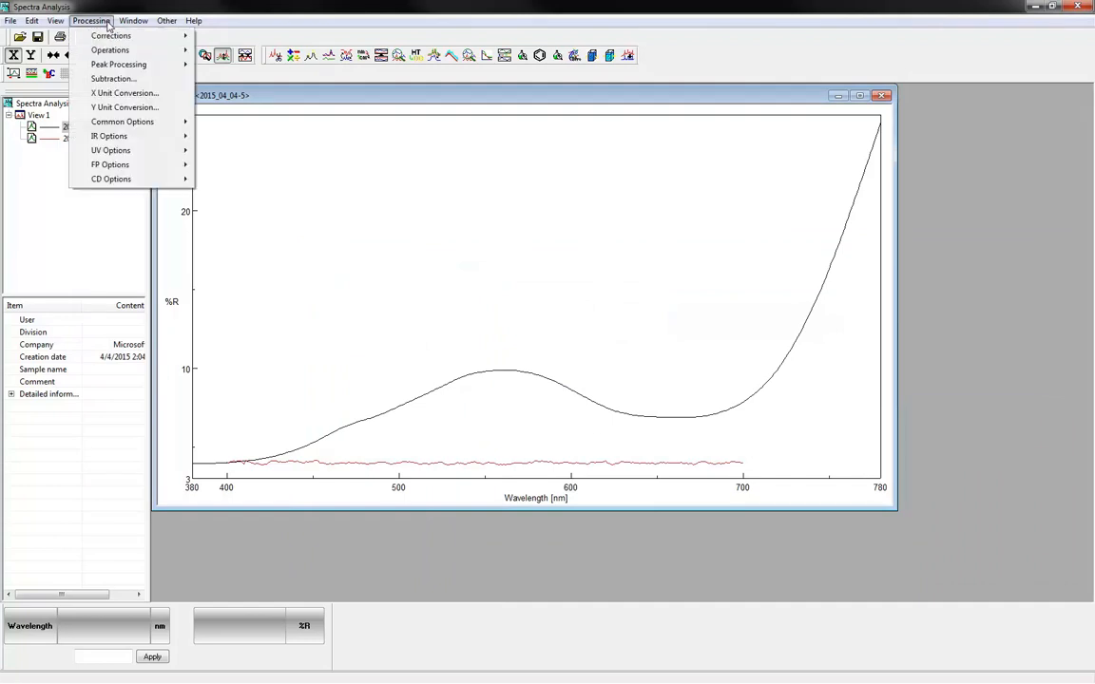
mouse_move(105, 50)
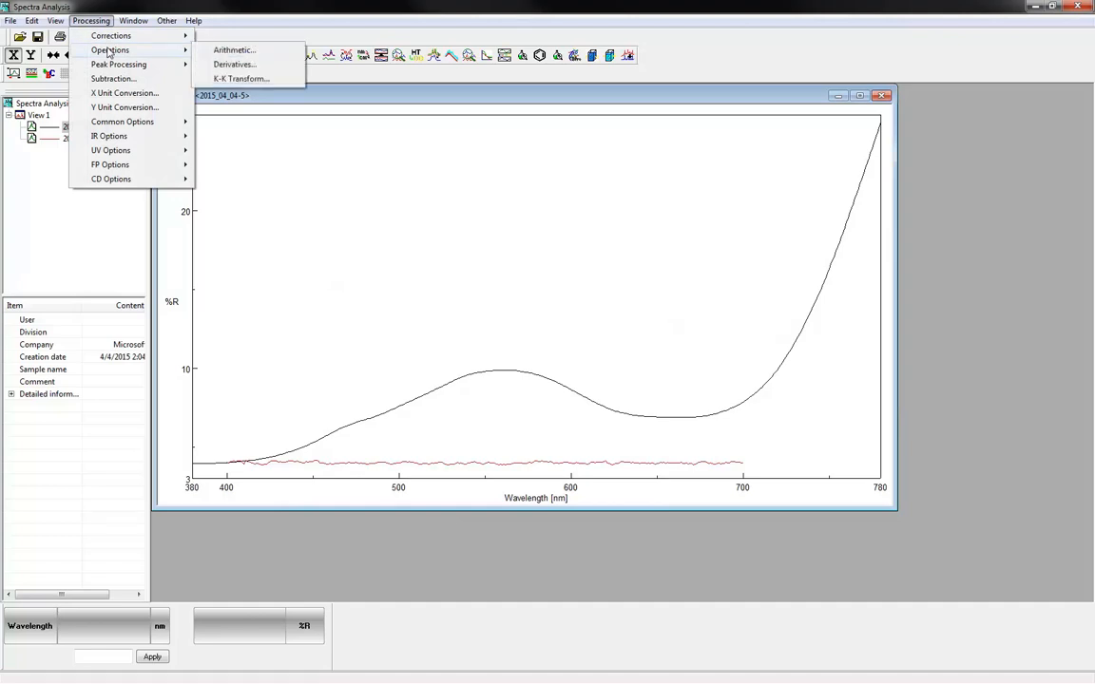
click(210, 52)
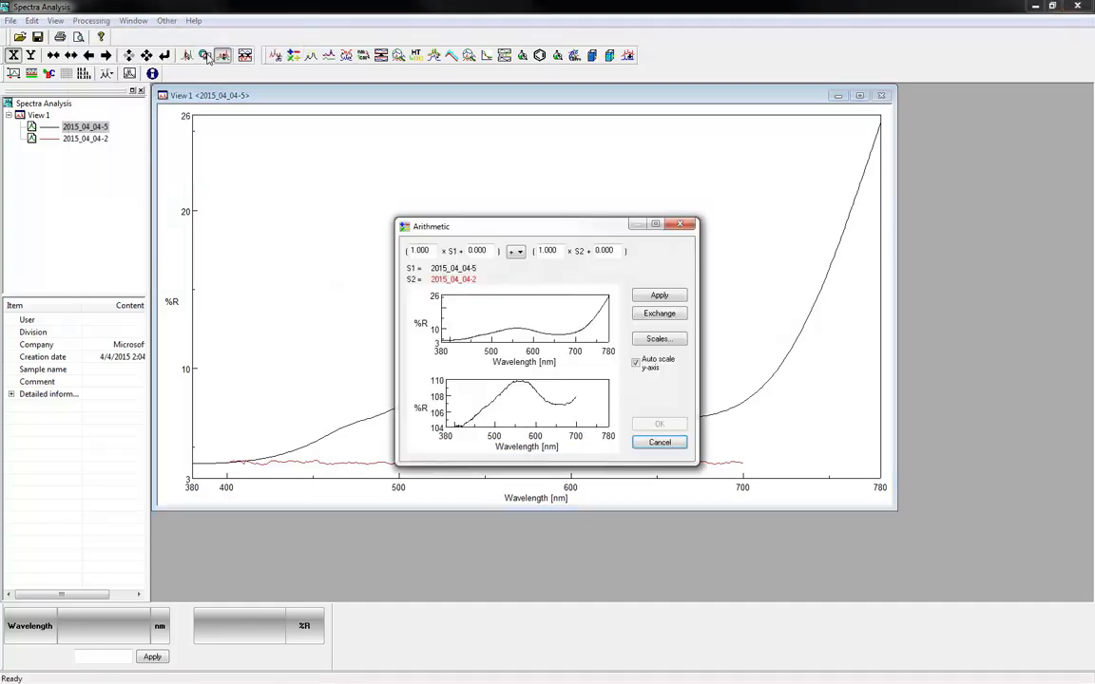
double_click(533, 230)
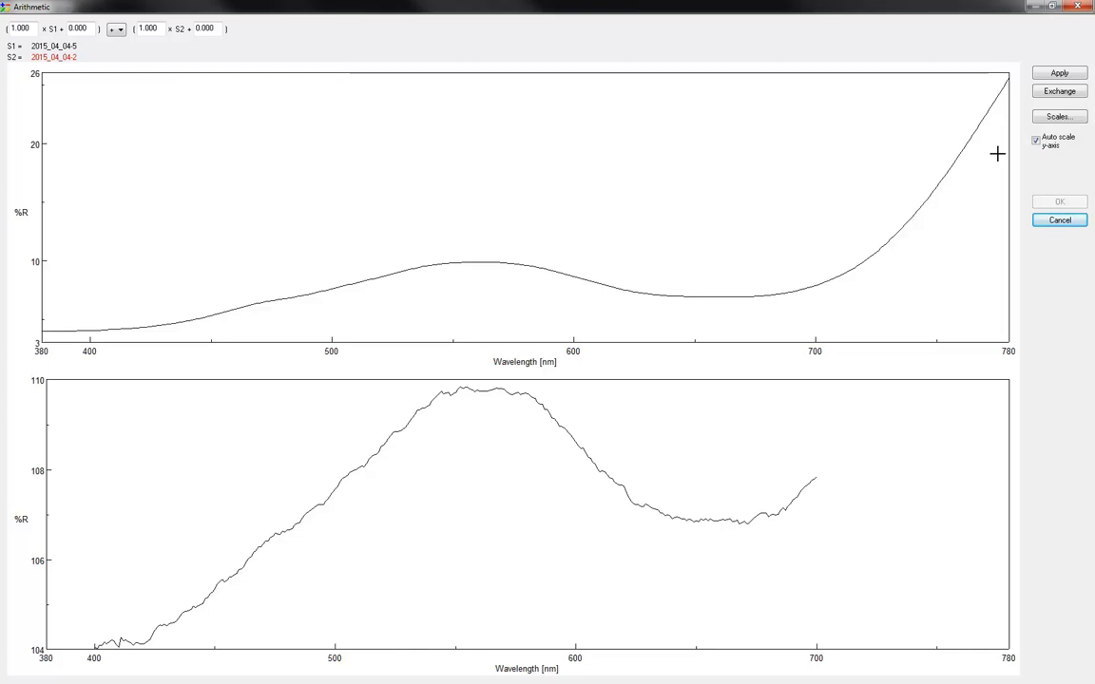
click(1072, 91)
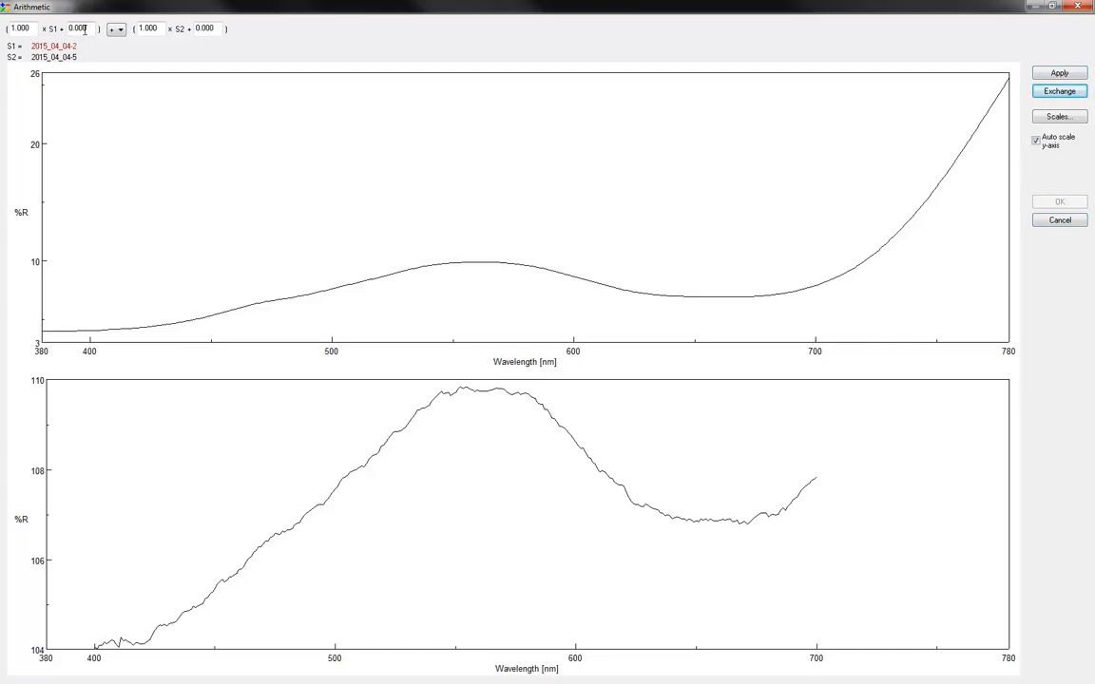
Step: Keep addition as the operator, apply the sum of the two spectra as a preview, and cancel the Arithmetic operation
click(118, 29)
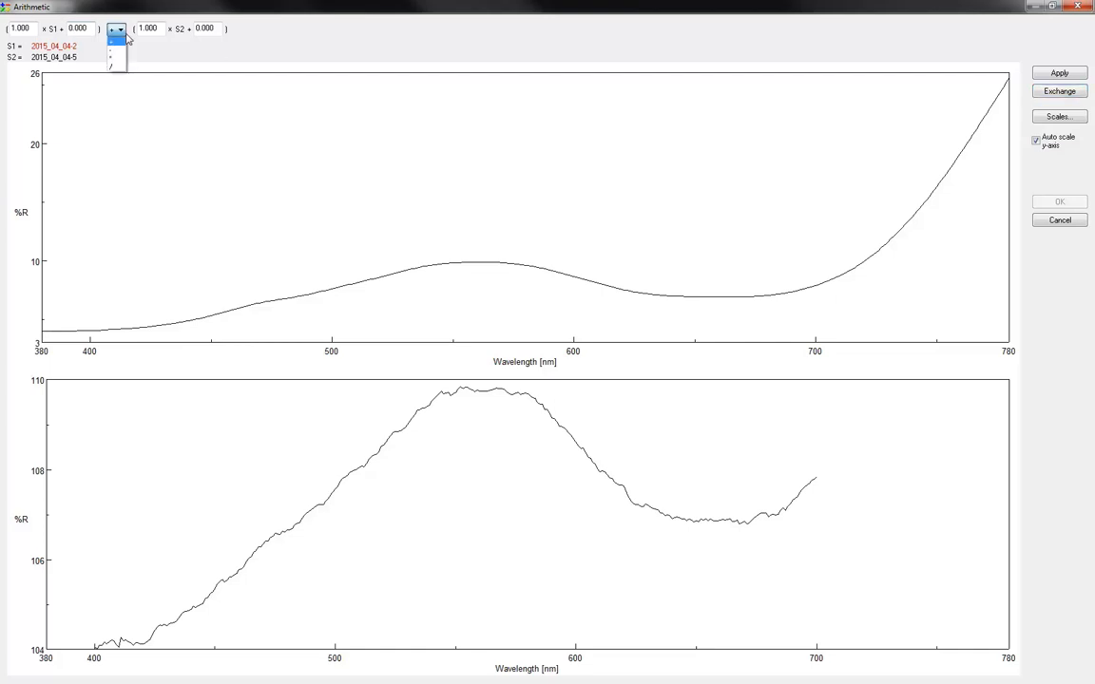
click(126, 36)
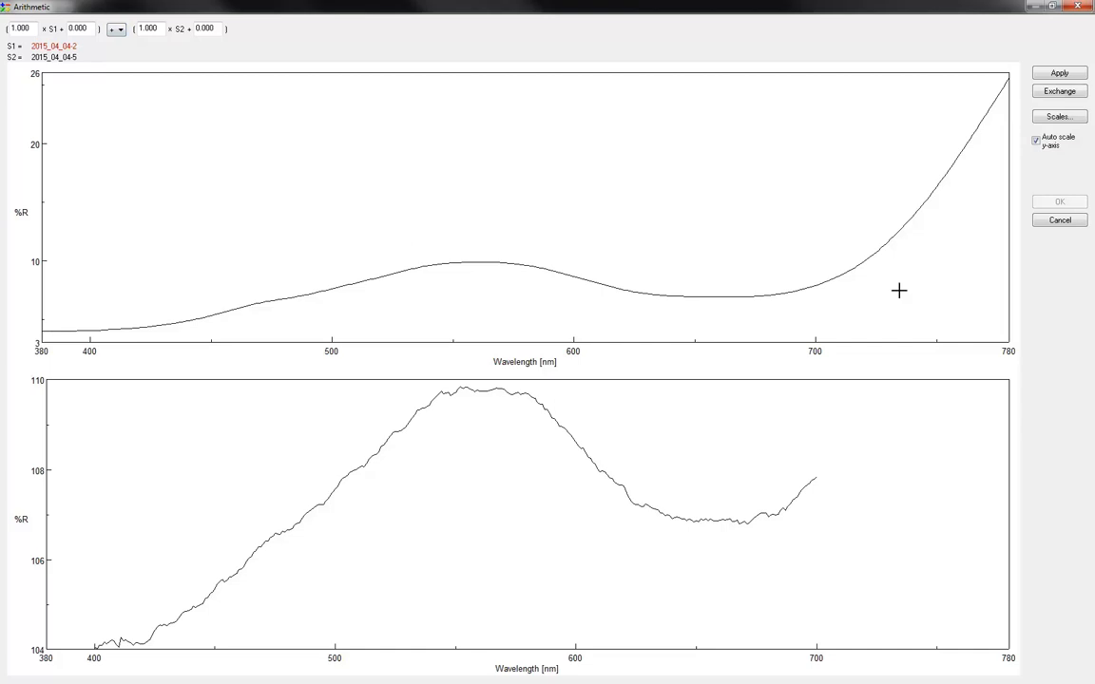
click(1057, 75)
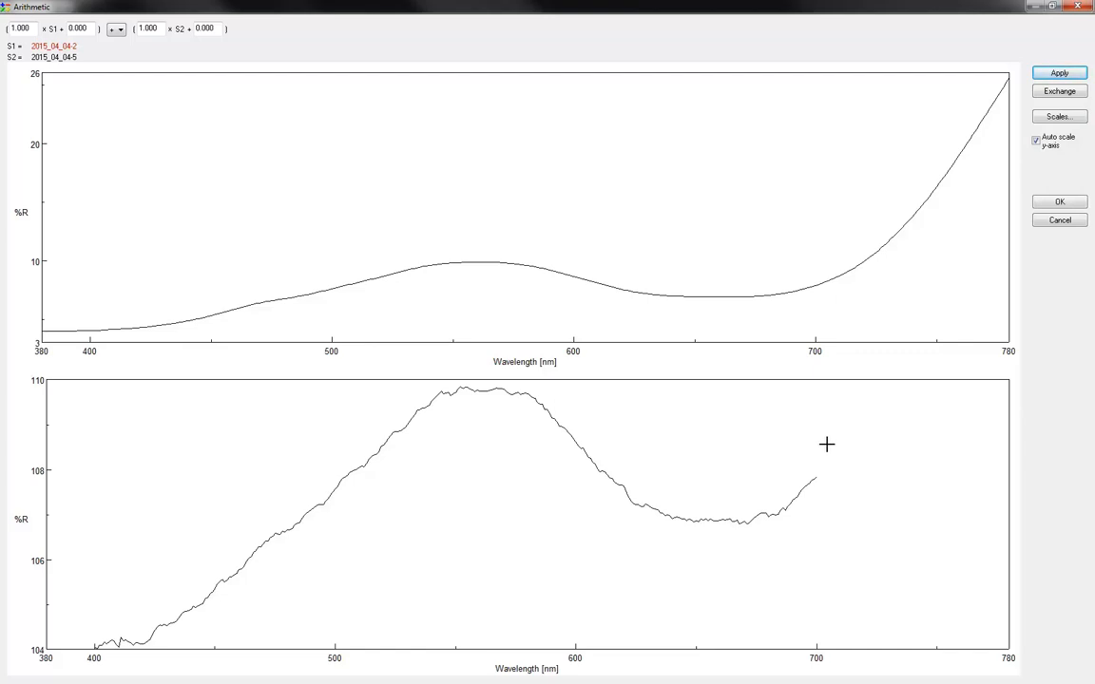
click(1060, 221)
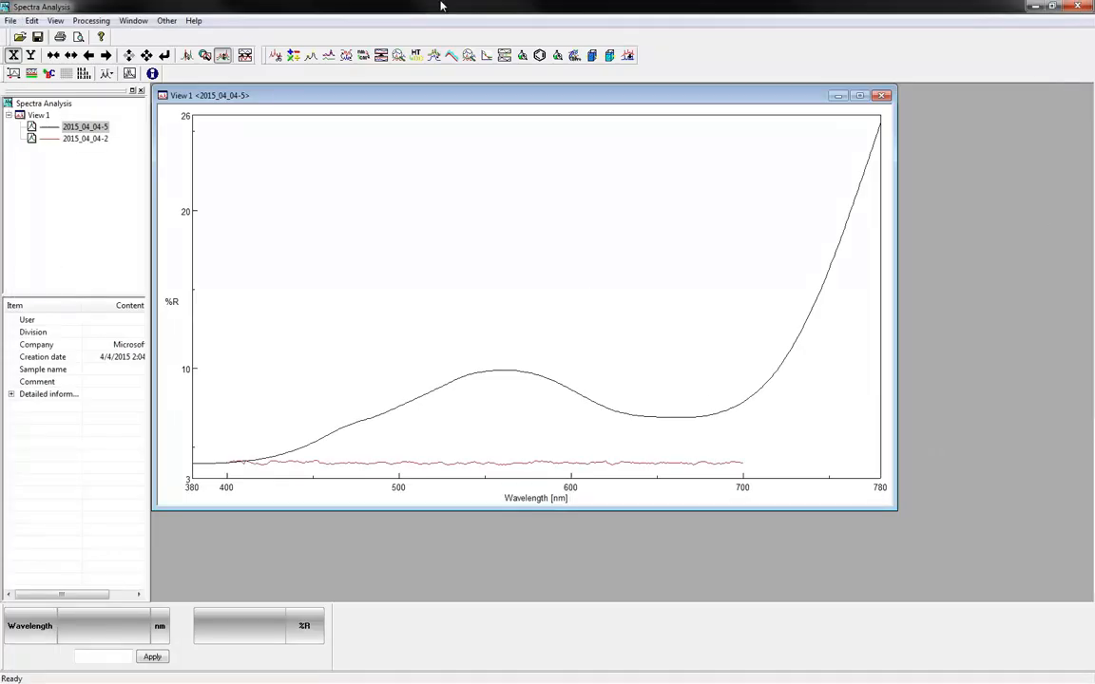
Step: Open Derivatives for 2015_04_04-5 in a maximized window and review the orders and algorithms, keeping 1st order and Subtract
click(90, 21)
mouse_move(92, 49)
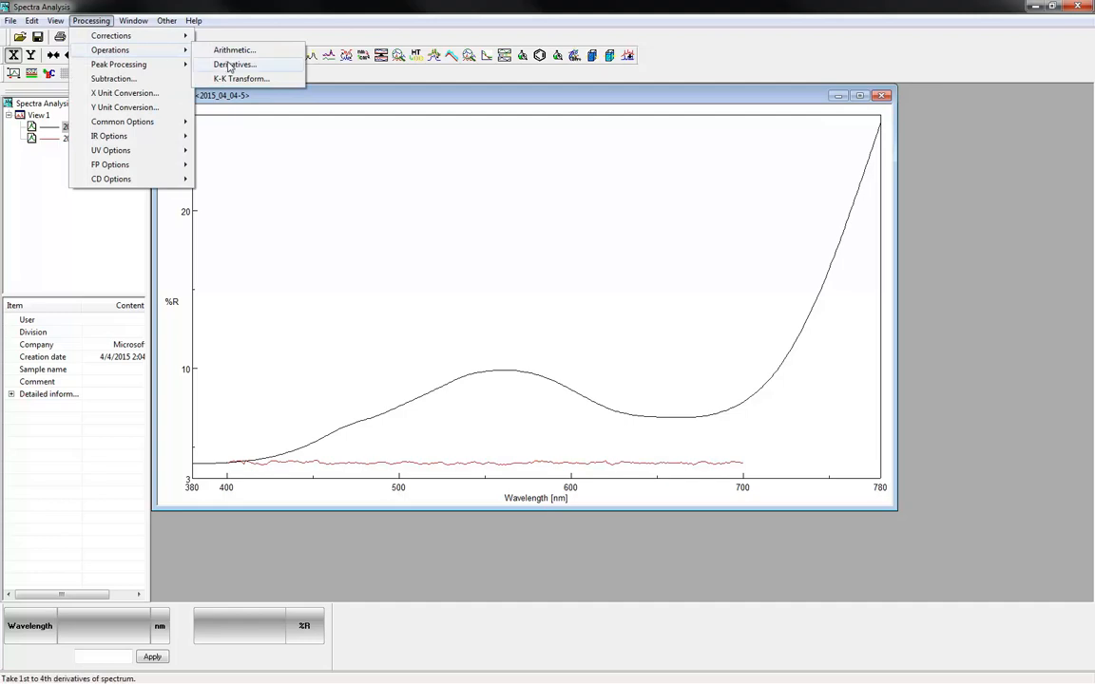
click(229, 65)
click(655, 219)
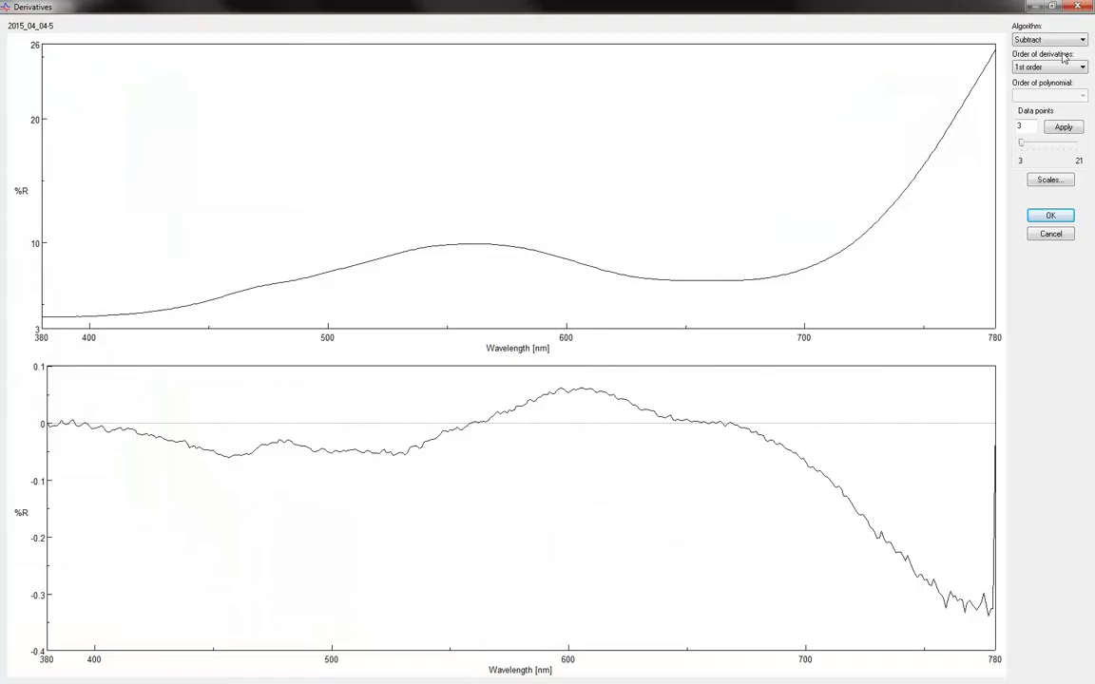
click(1066, 72)
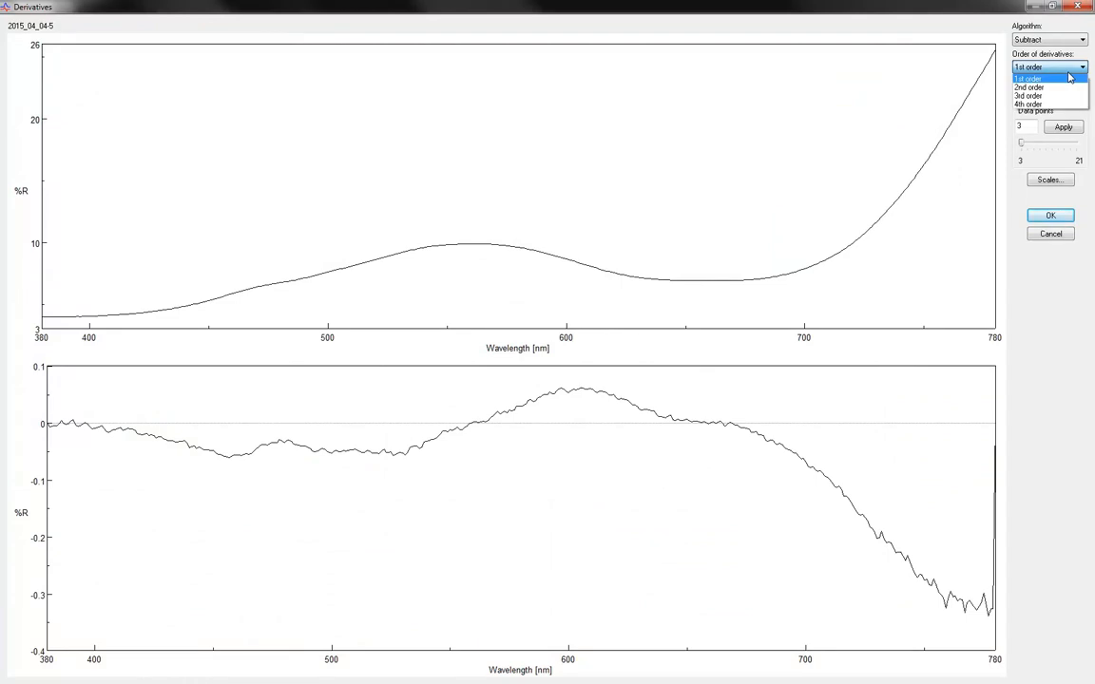
click(1068, 77)
click(1064, 41)
click(1065, 42)
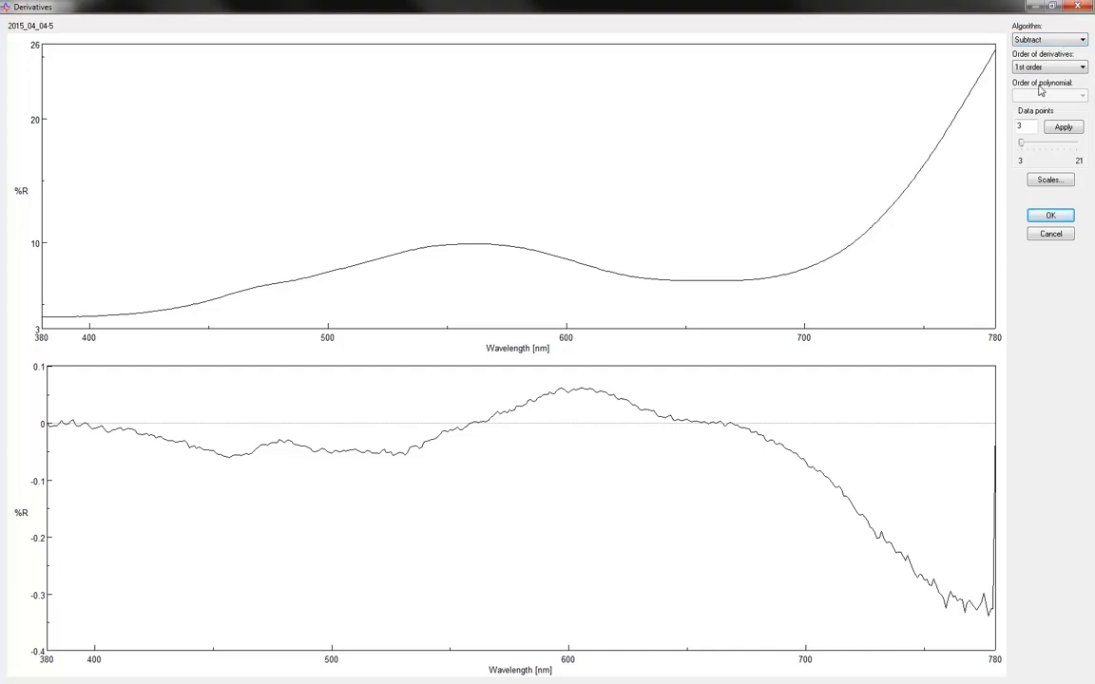
Step: Cancel Derivatives, open Peak Find for 2015_04_04-5, and set the peak type to Both
click(1063, 235)
click(91, 21)
mouse_move(118, 63)
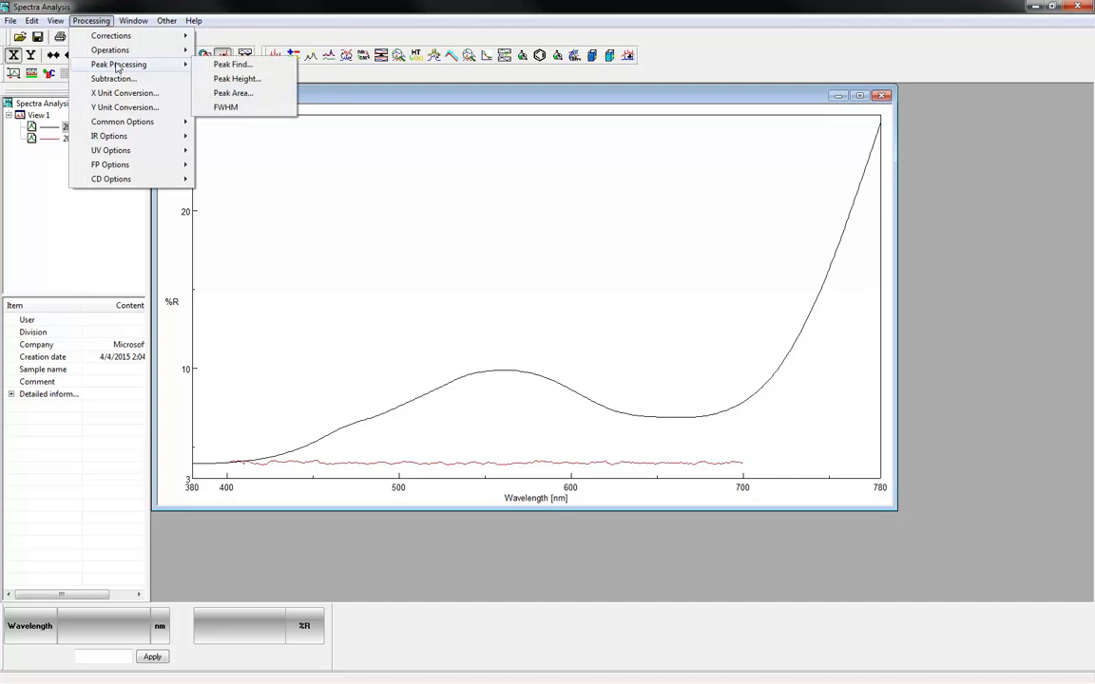
click(209, 64)
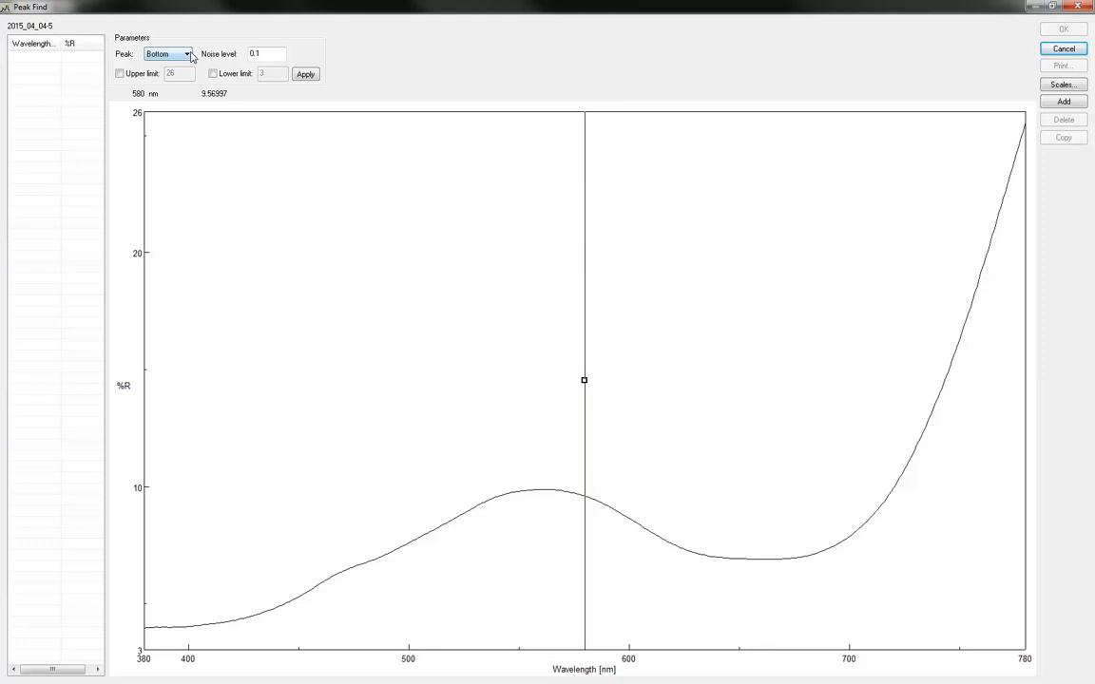
click(187, 54)
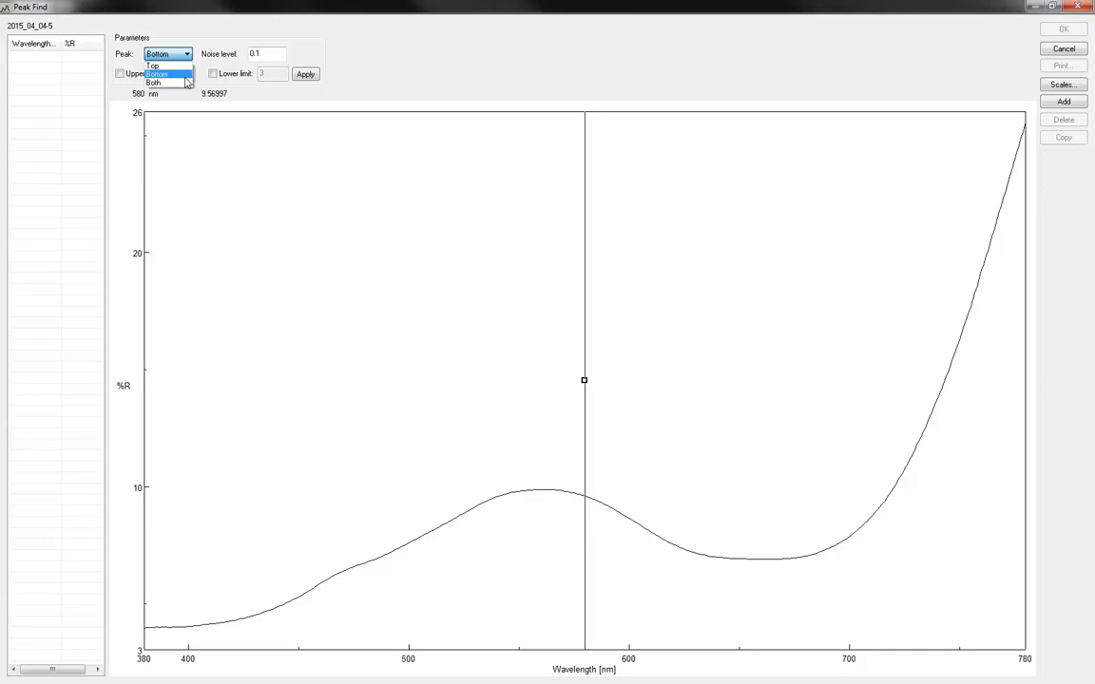
click(243, 53)
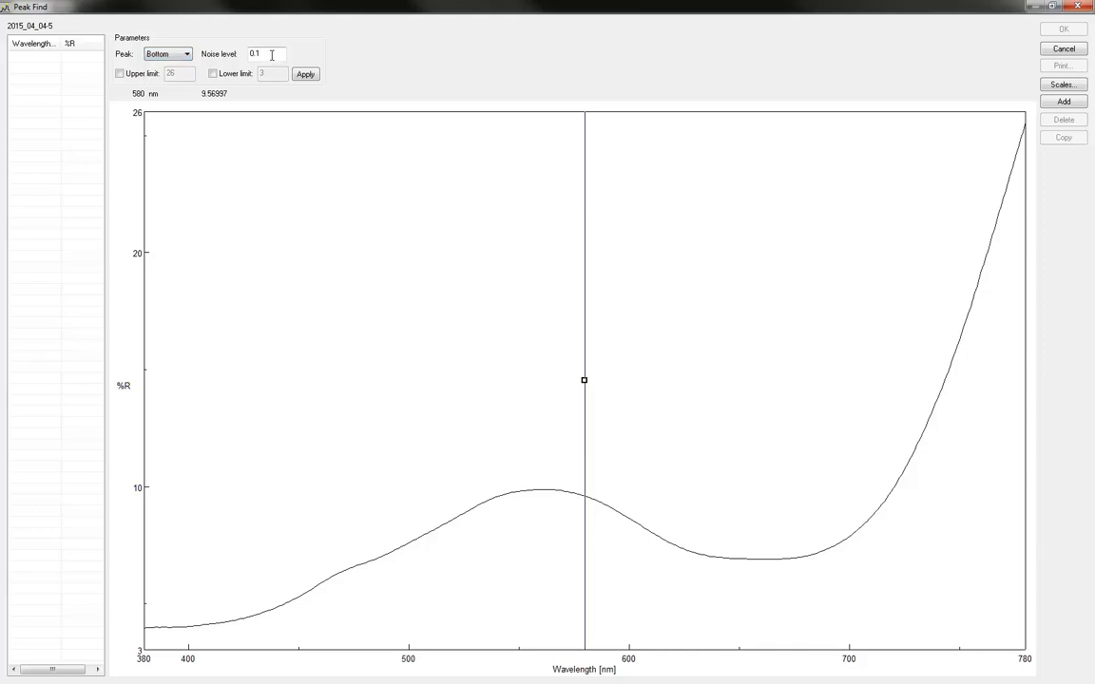
click(178, 55)
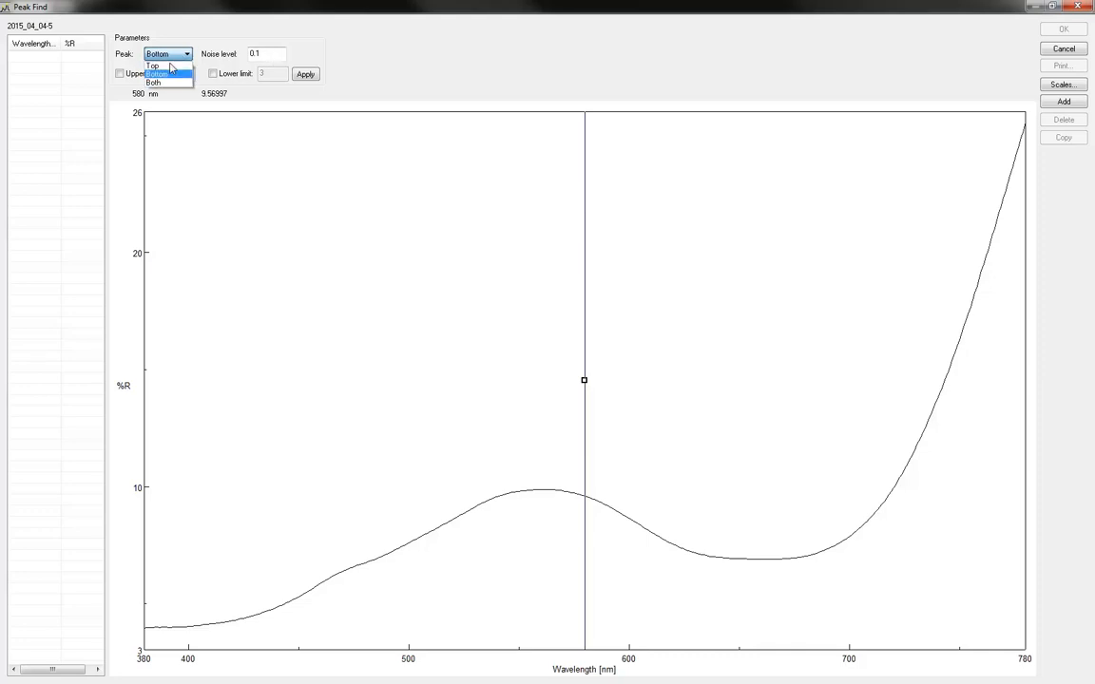
click(167, 84)
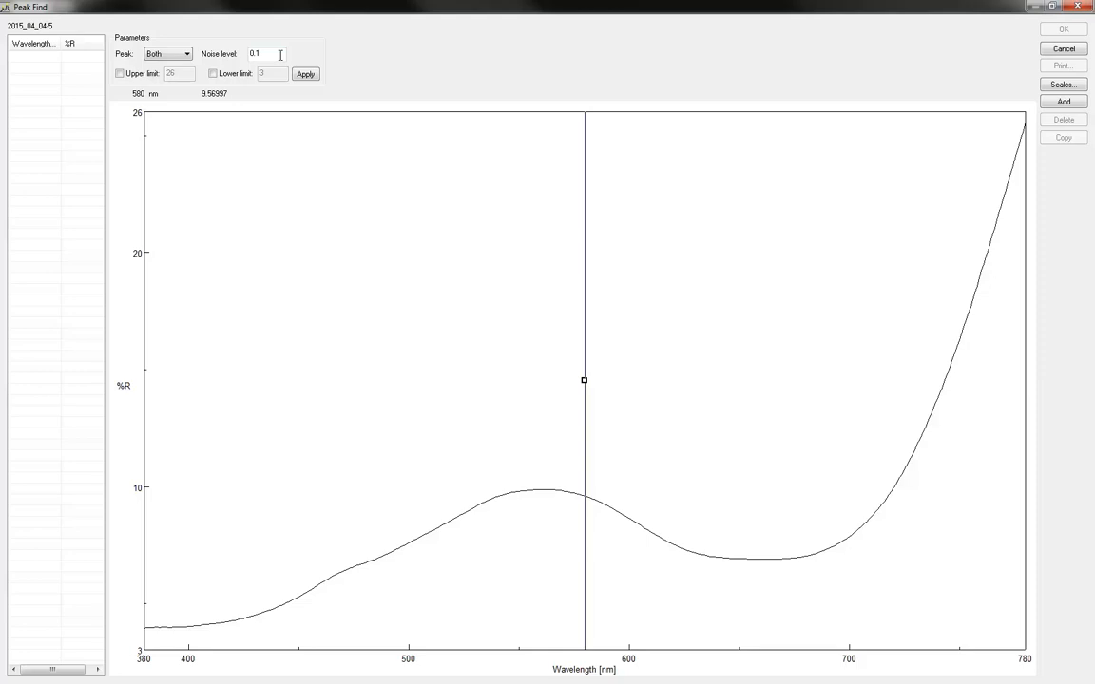
Step: Enable the upper and lower limits, lower the upper limit to about 10.96 %R, and apply the peak search
click(119, 73)
click(228, 75)
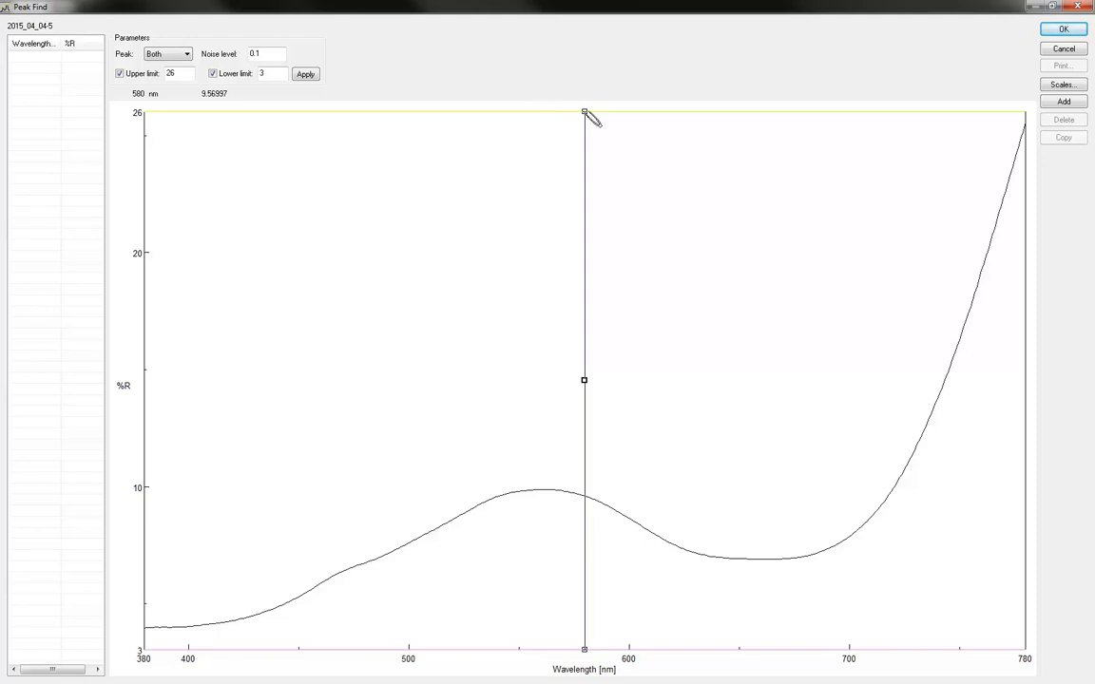
drag(587, 112, 586, 390)
drag(599, 437, 598, 463)
click(309, 75)
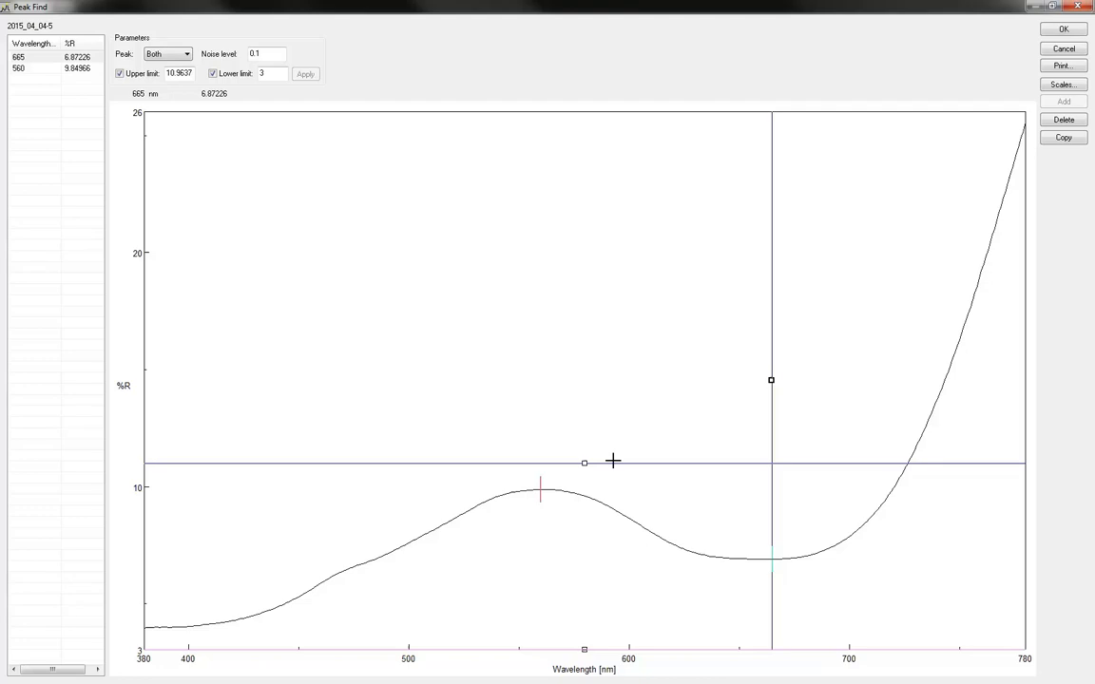
Step: Add a peak manually at 472 nm, delete it again, and accept the peaks found by Peak Find
click(346, 529)
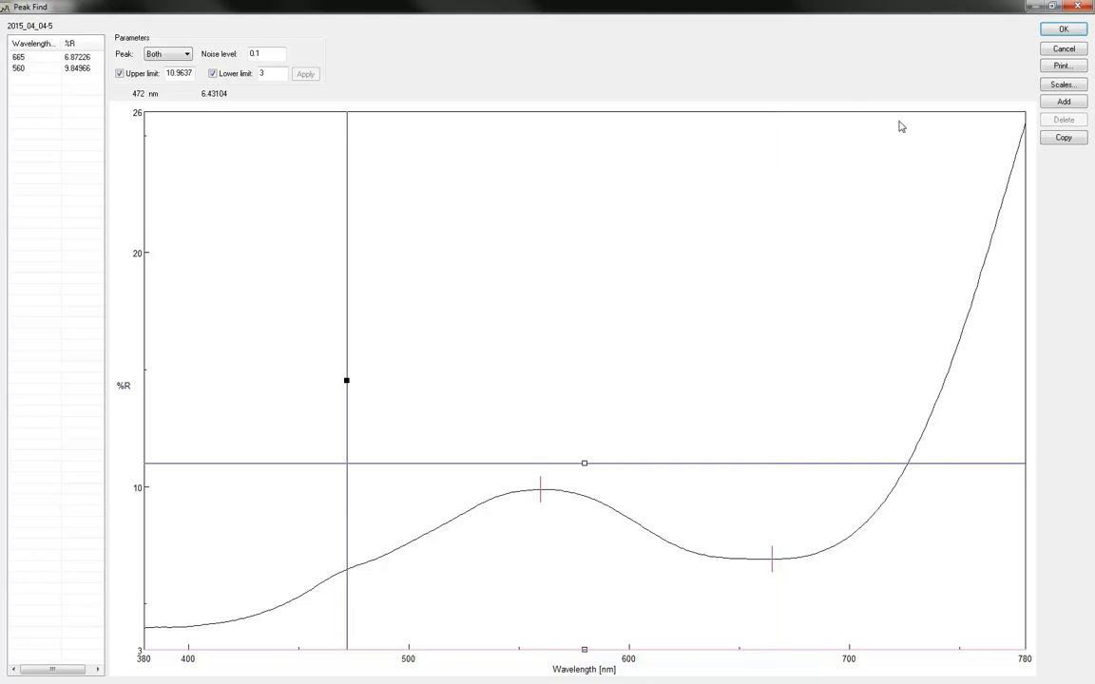
click(1059, 102)
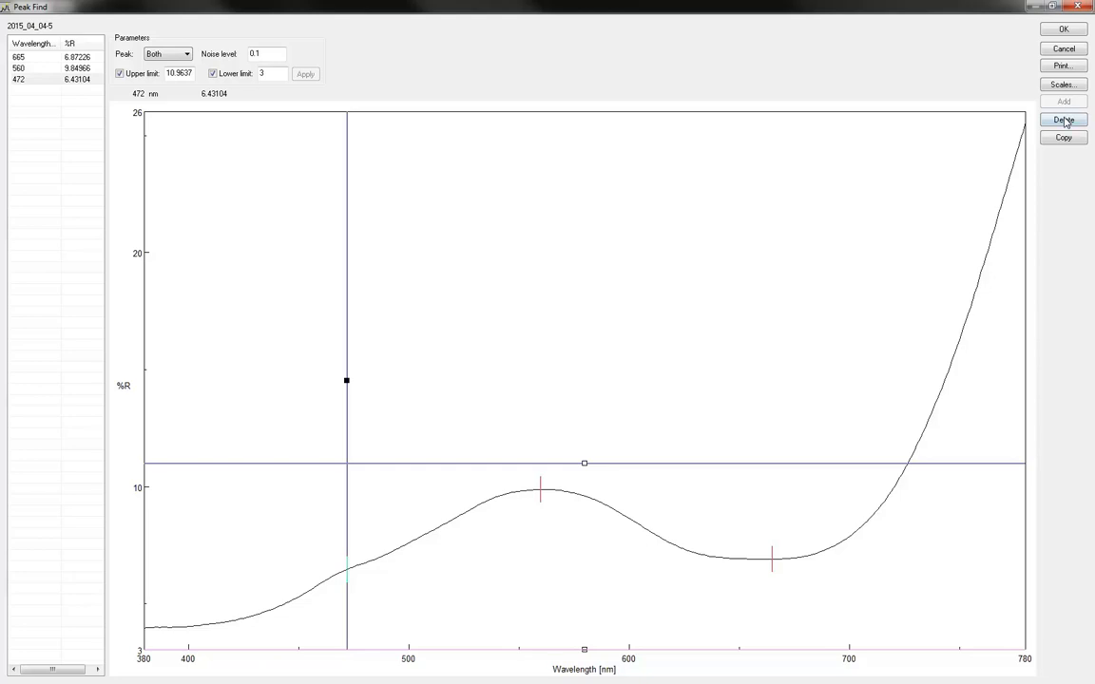
click(1063, 121)
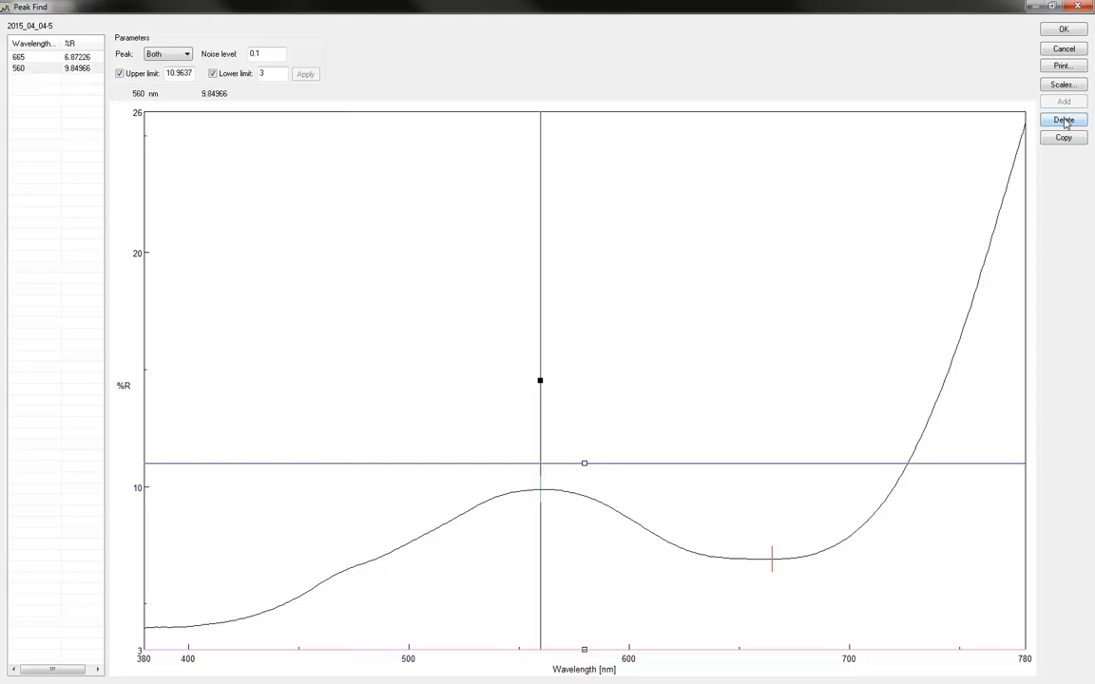
click(1063, 30)
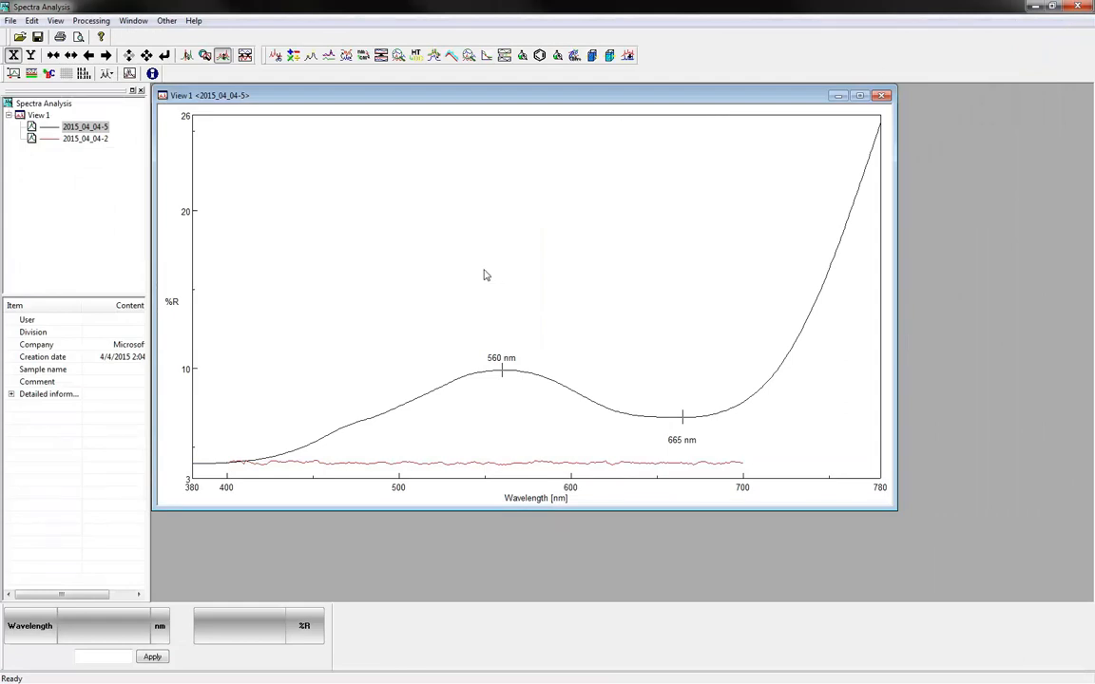
Step: Hide the peak indicators on the spectrum by setting them to None
click(55, 21)
mouse_move(109, 231)
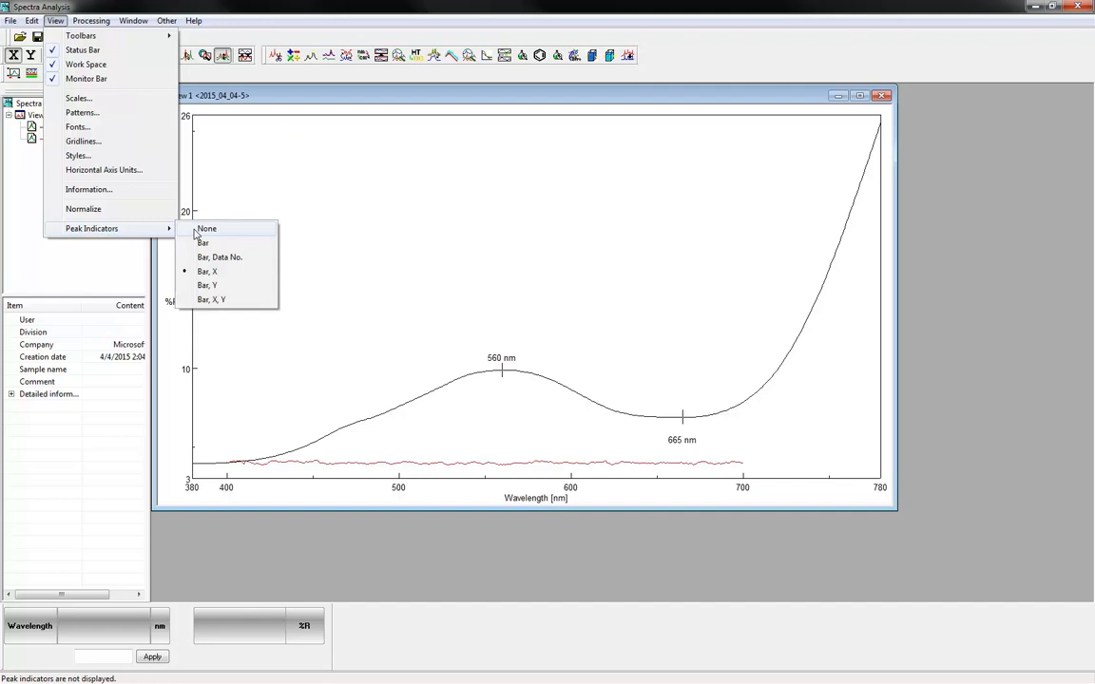
click(206, 229)
click(91, 21)
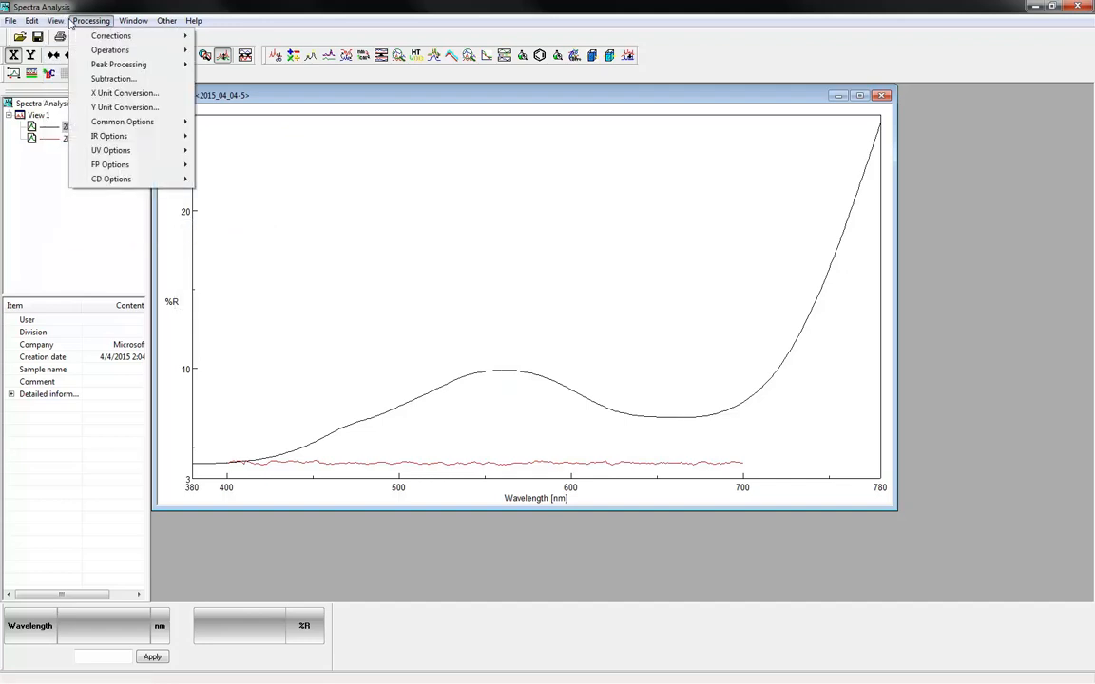
Step: Show the peak indicators again as Bar, X, and change them to Bar, Y
mouse_move(55, 21)
mouse_move(105, 229)
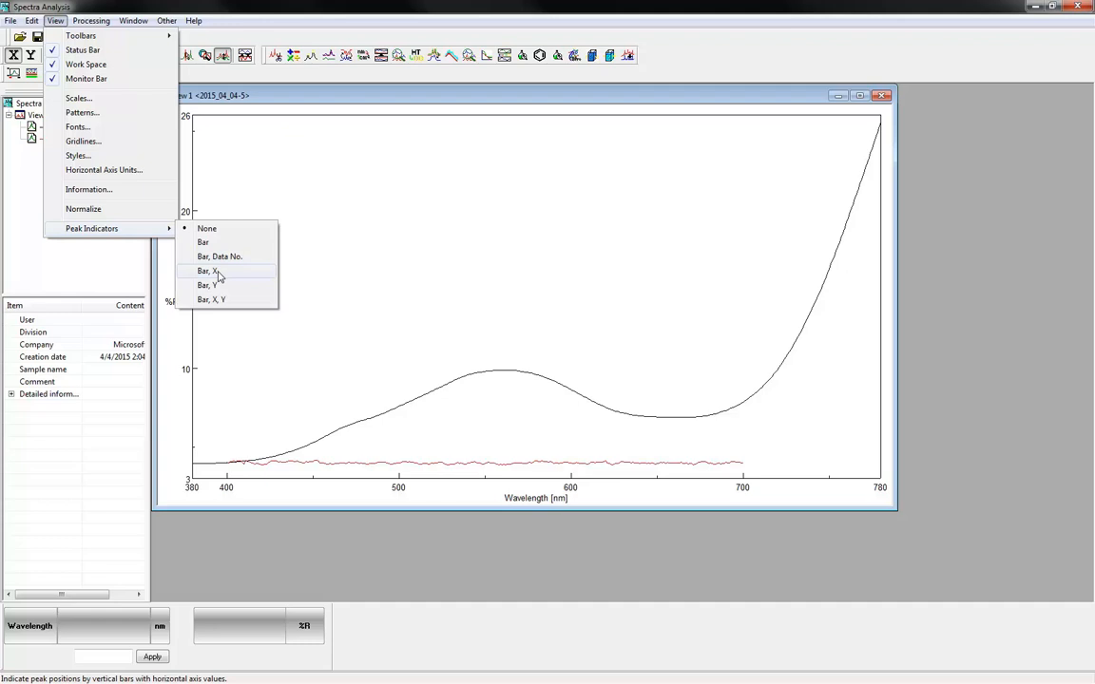
click(208, 270)
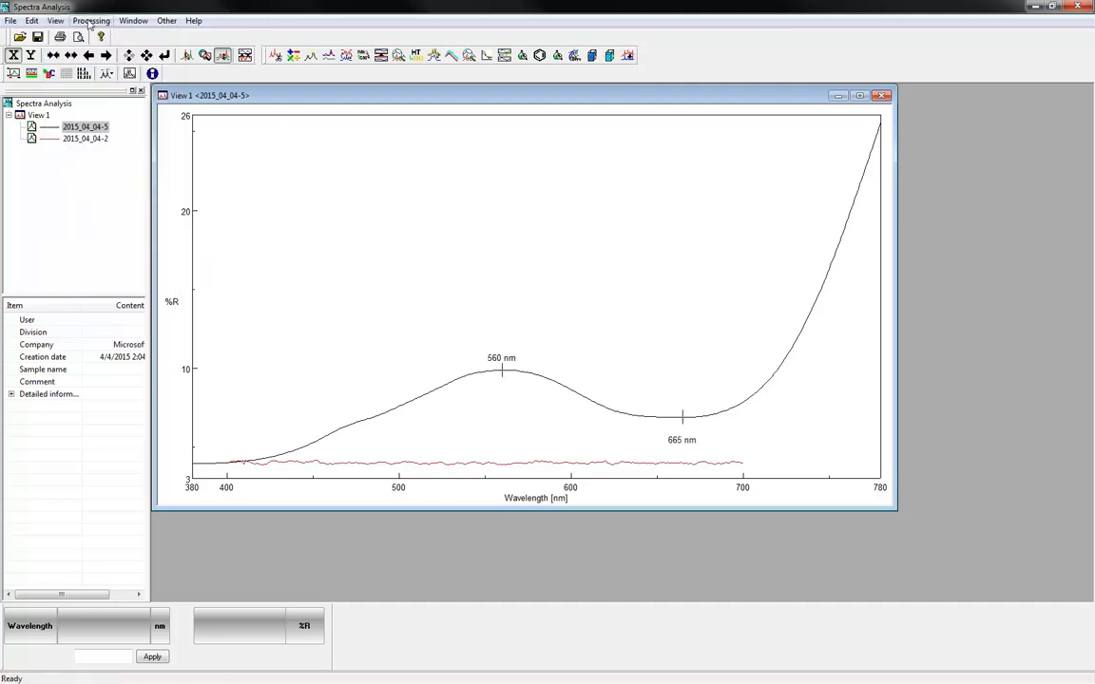
click(56, 21)
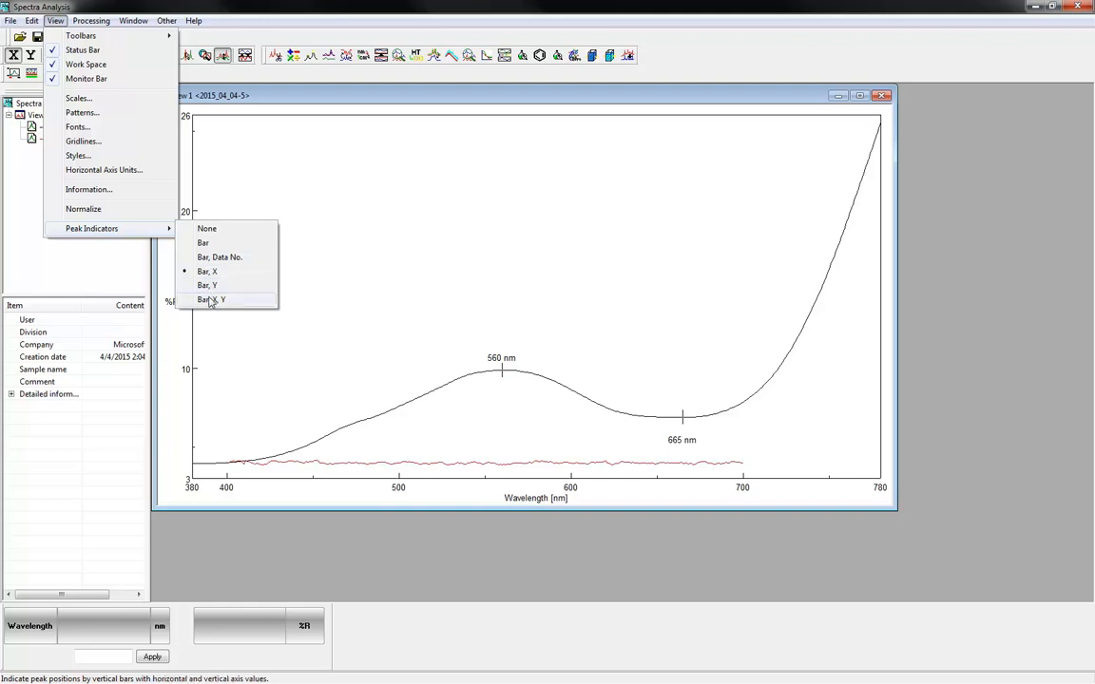
click(210, 301)
Step: Open Peak Height for 2015_04_04-5 in a maximized window
click(92, 21)
mouse_move(127, 65)
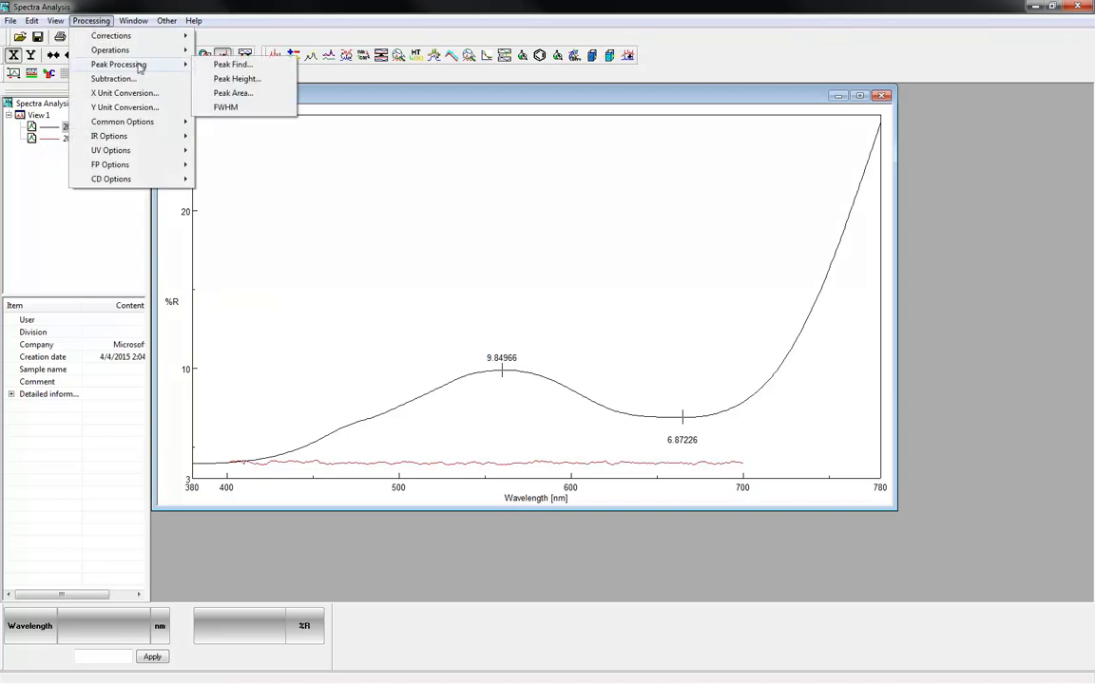
click(252, 80)
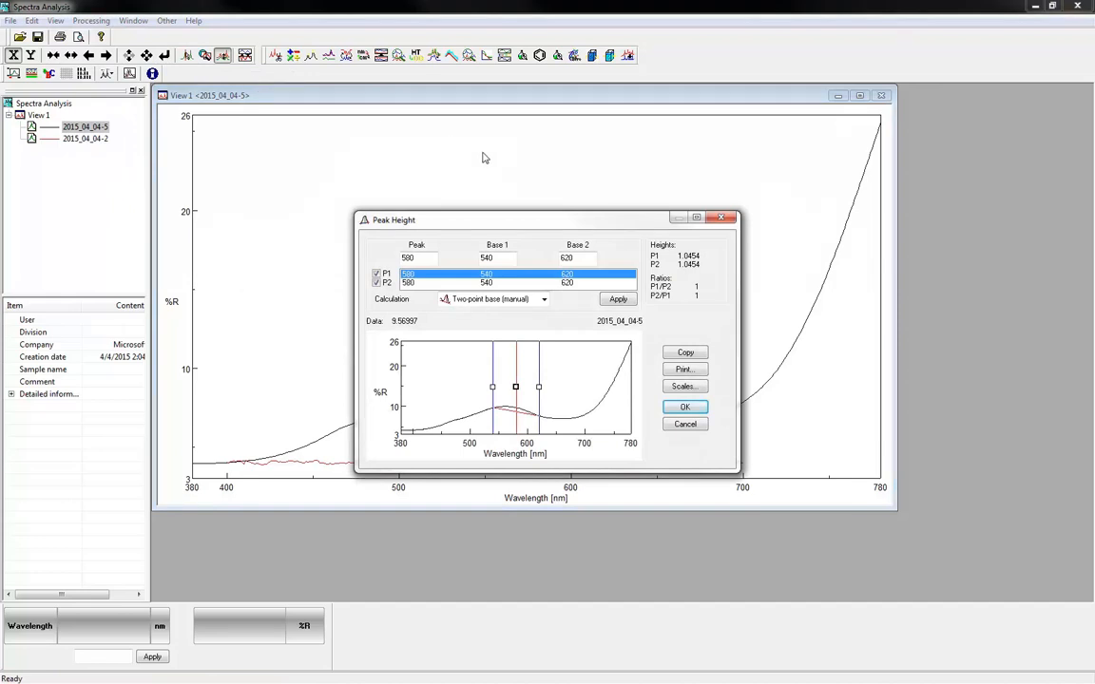
double_click(526, 213)
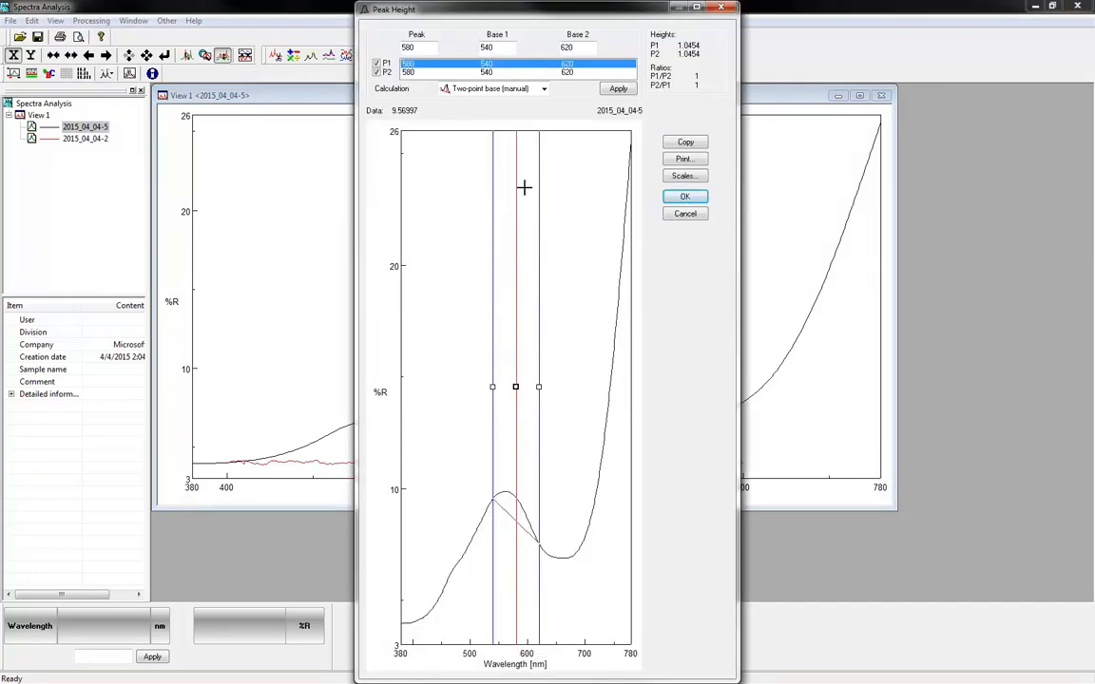
double_click(627, 10)
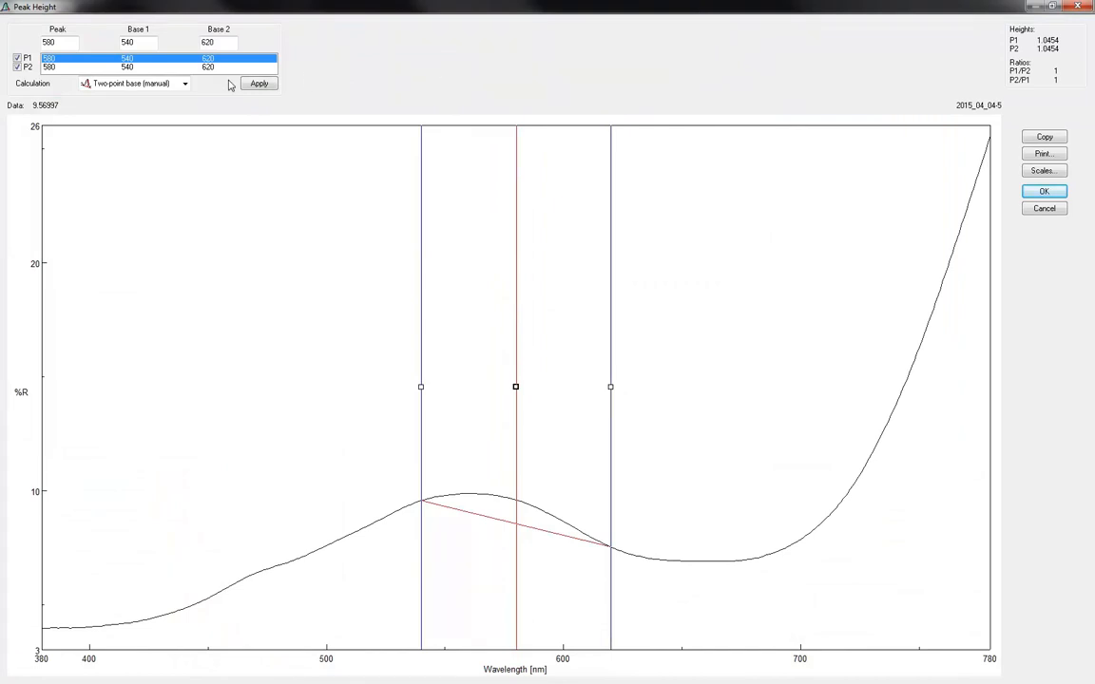
Step: Try the One-point base calculation for P1 and return it to Two-point base (manual)
click(186, 84)
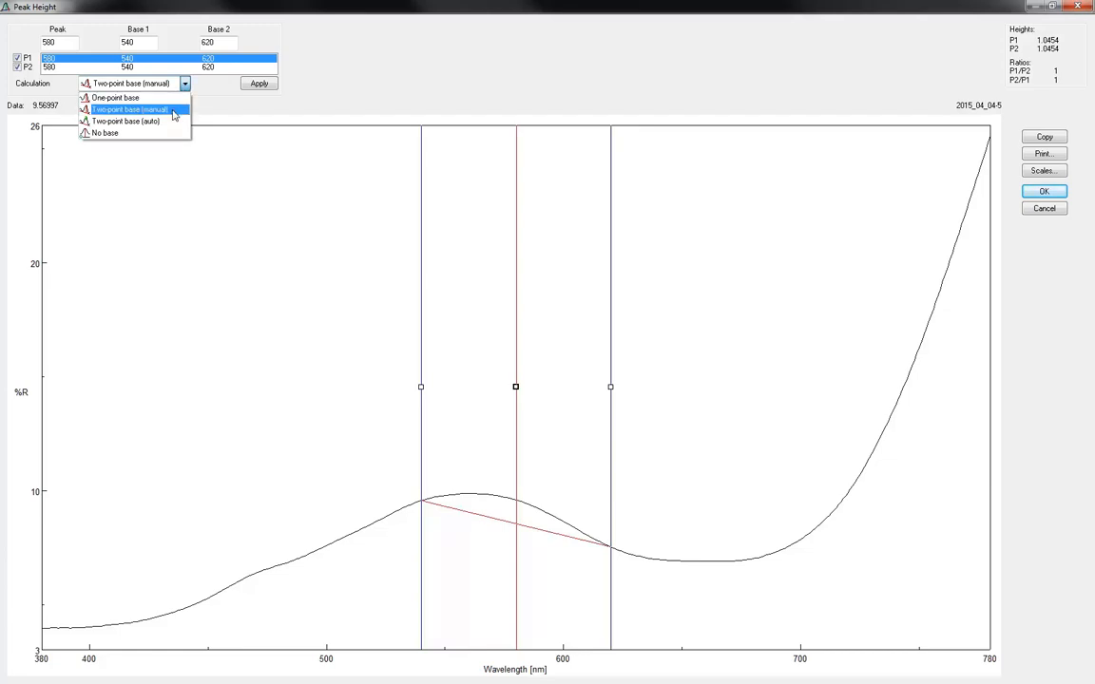
click(150, 98)
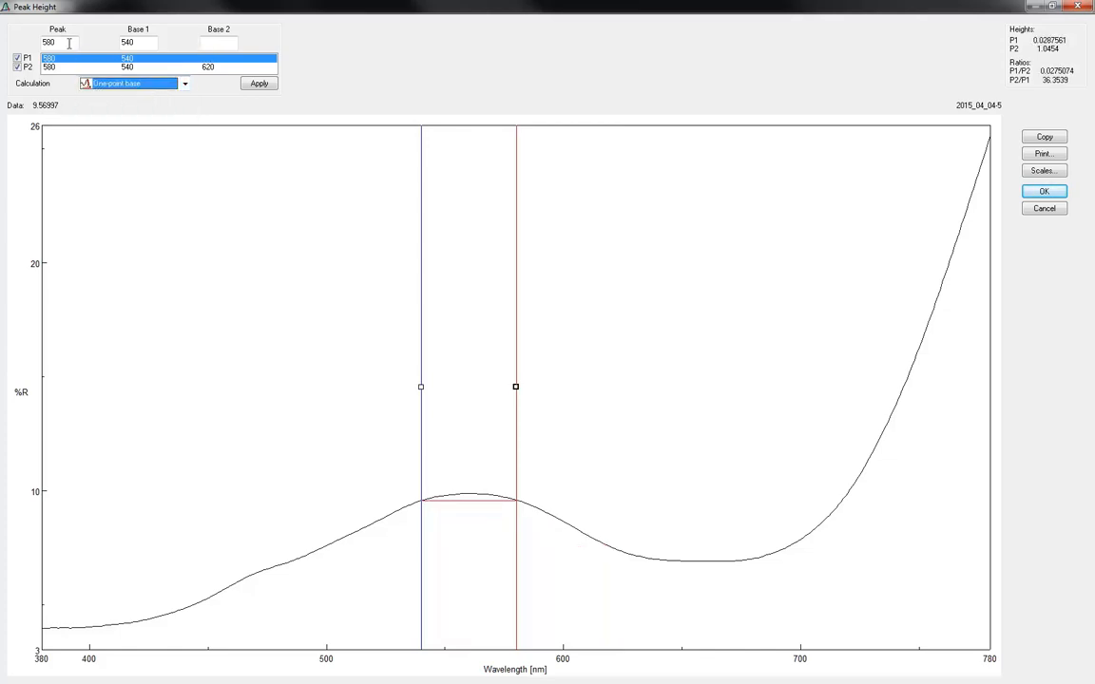
click(143, 43)
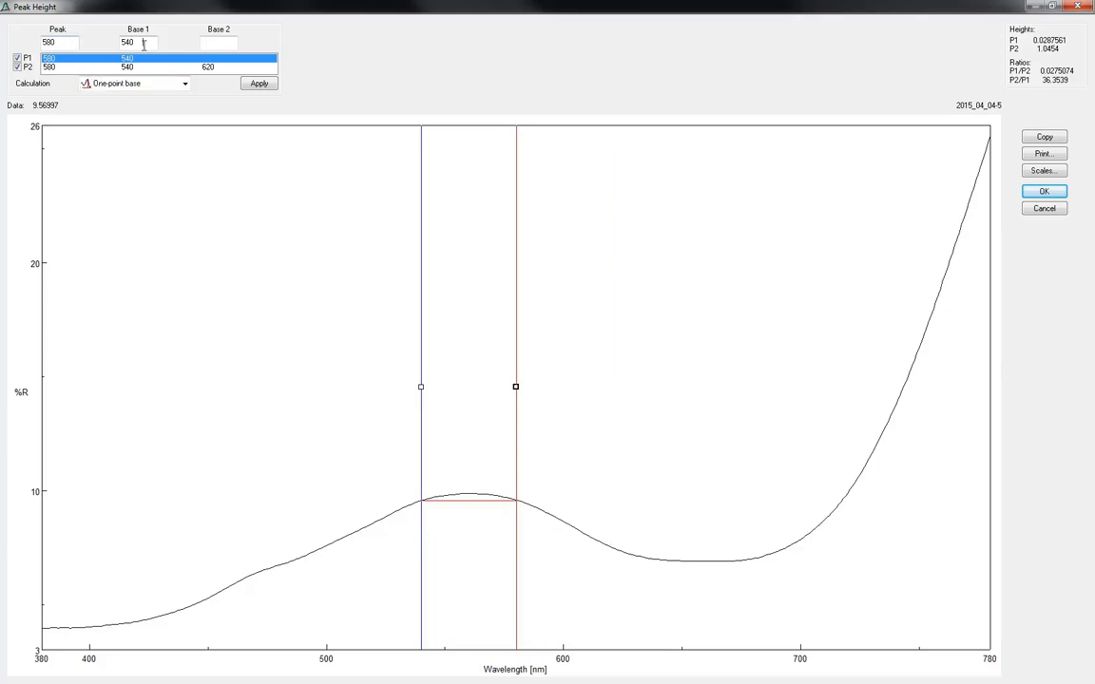
click(169, 84)
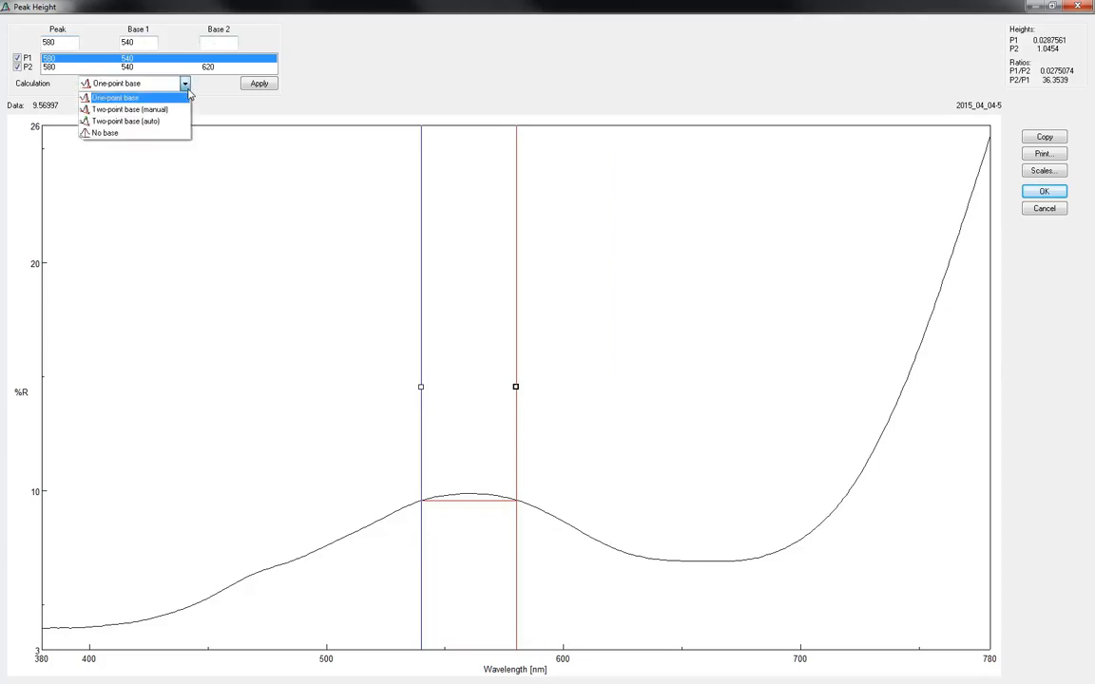
click(174, 111)
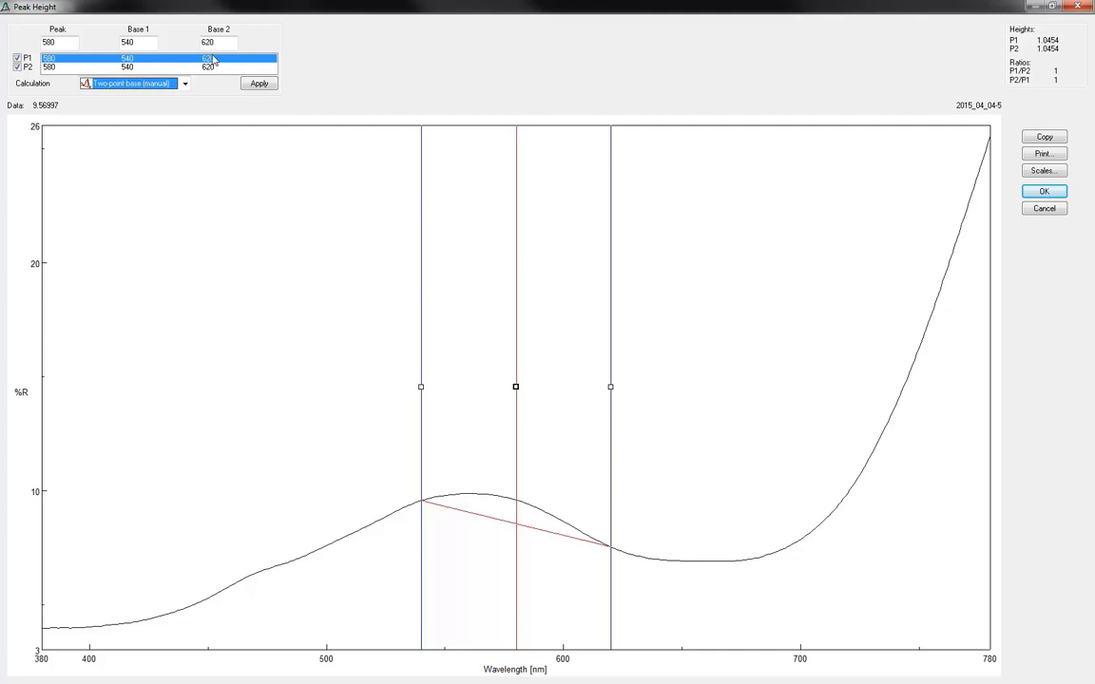
click(217, 41)
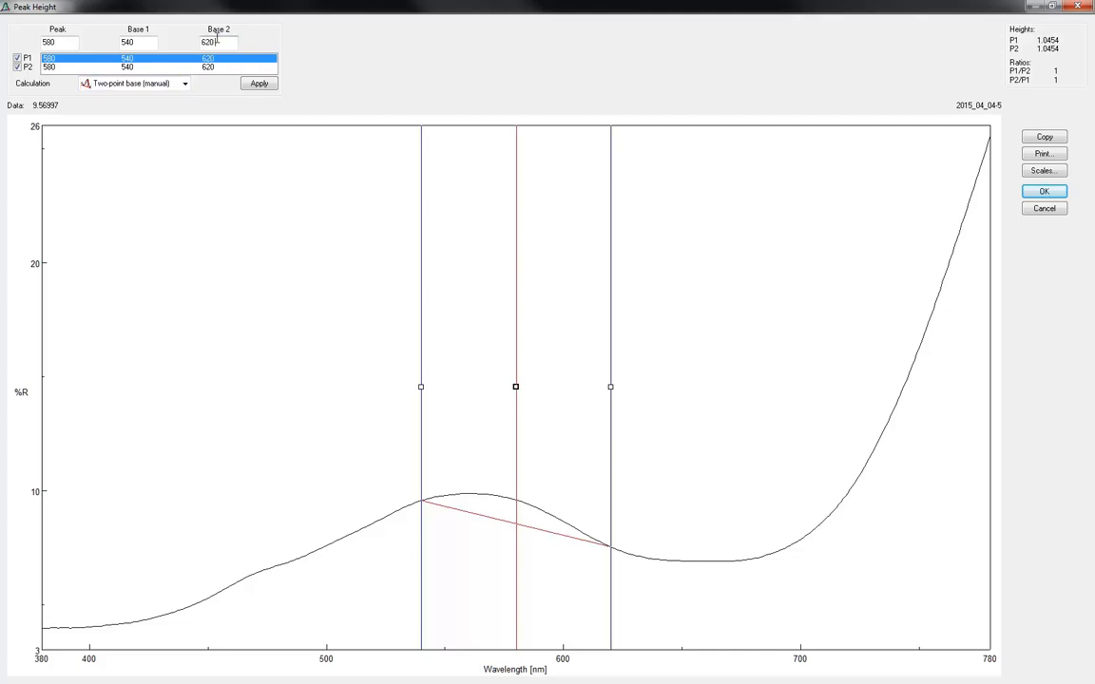
Step: Move P1's Base 1 to 428 nm, its peak to 556 nm and Base 2 to 677 nm, exclude P2, and accept Peak Height
mouse_move(422, 388)
mouse_down()
mouse_move(305, 388)
mouse_move(208, 435)
mouse_move(154, 435)
mouse_up()
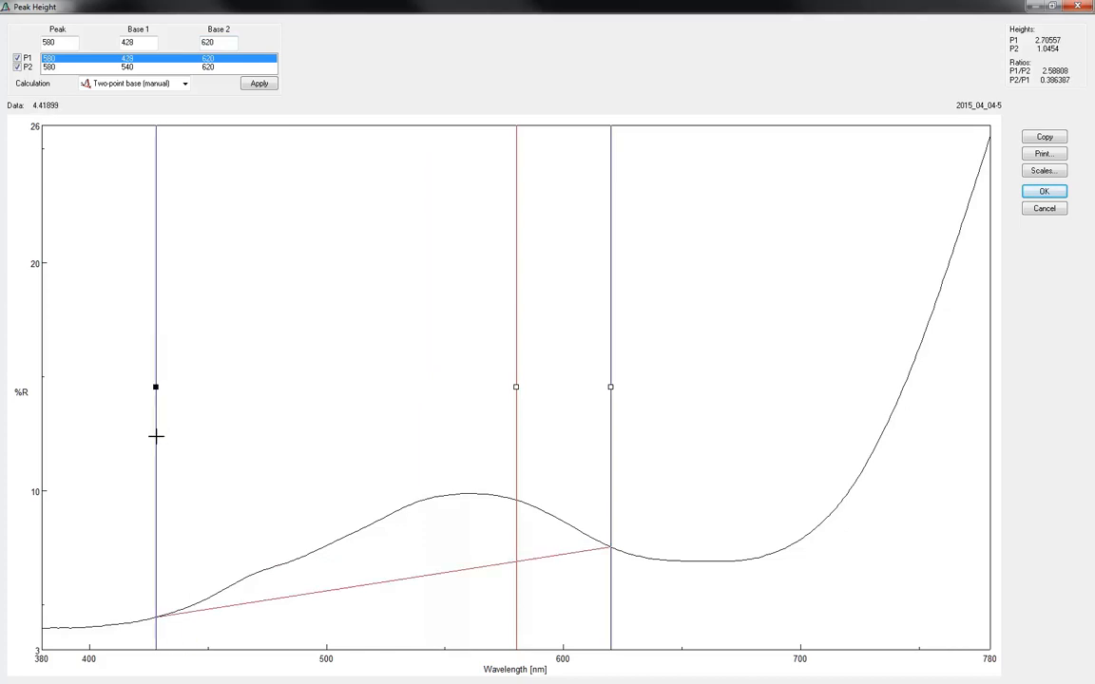
mouse_move(514, 388)
mouse_down()
mouse_move(450, 403)
mouse_move(457, 393)
mouse_up()
drag(612, 387, 747, 411)
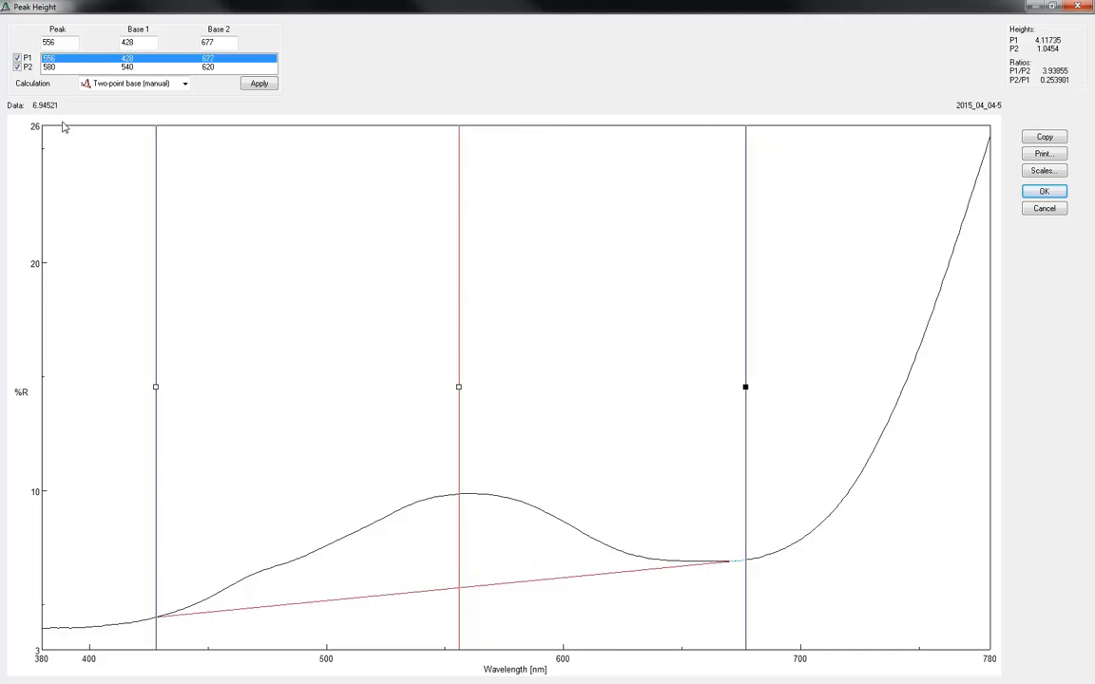
click(17, 68)
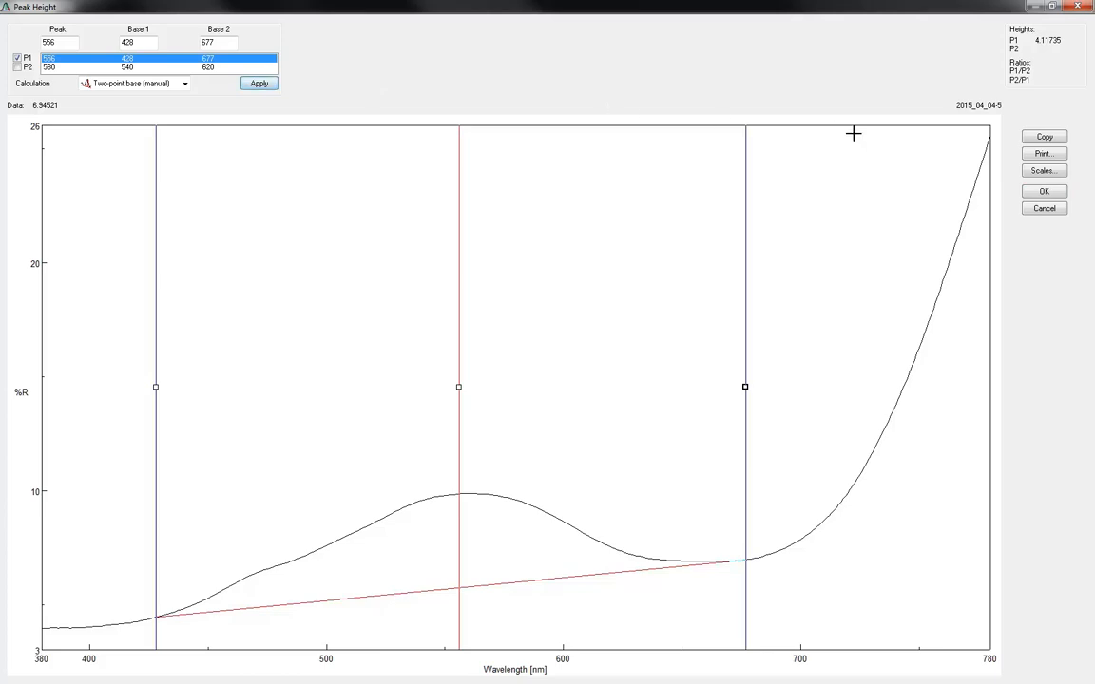
click(1045, 192)
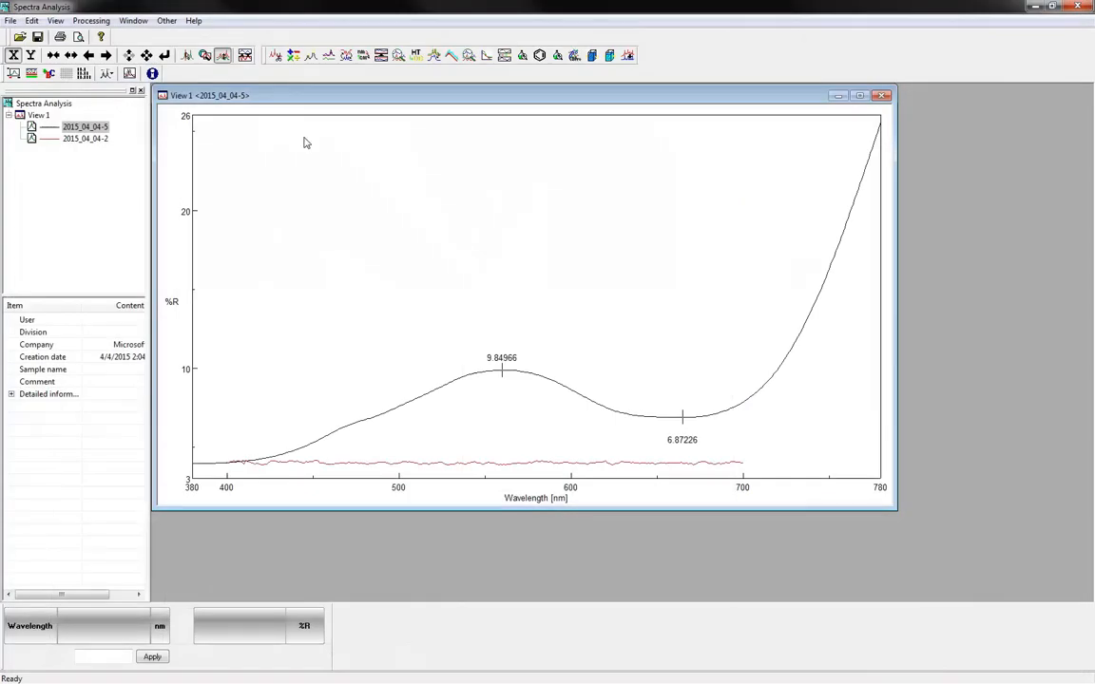
Step: Open Peak Area for 2015_04_04-5 in a maximized window
click(91, 20)
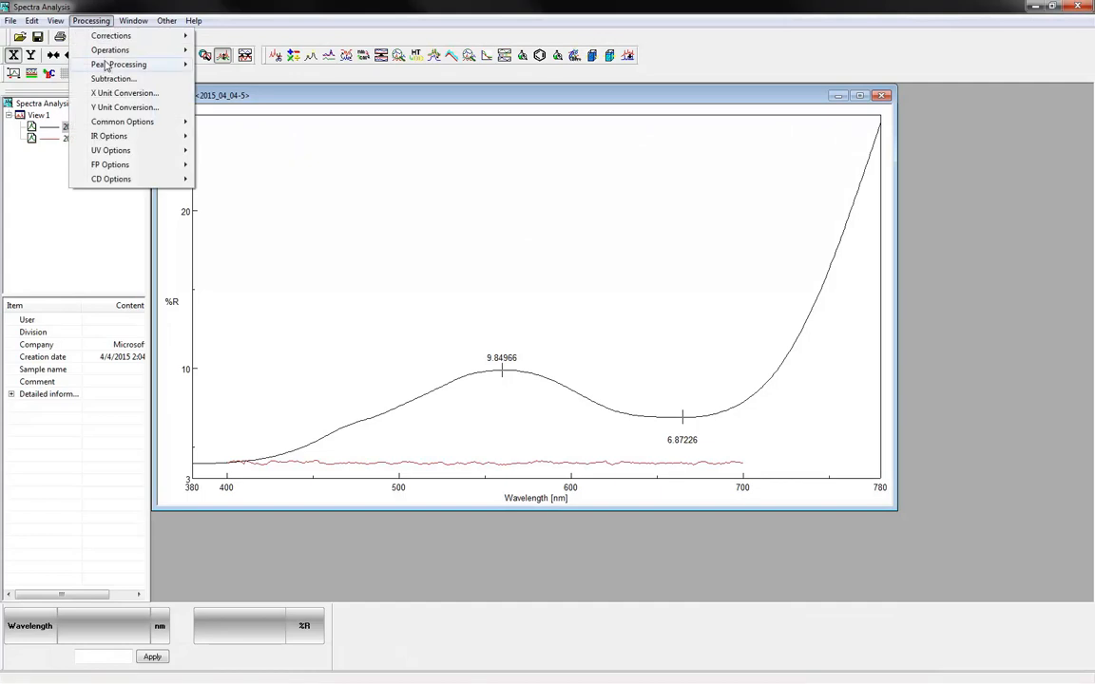
mouse_move(106, 67)
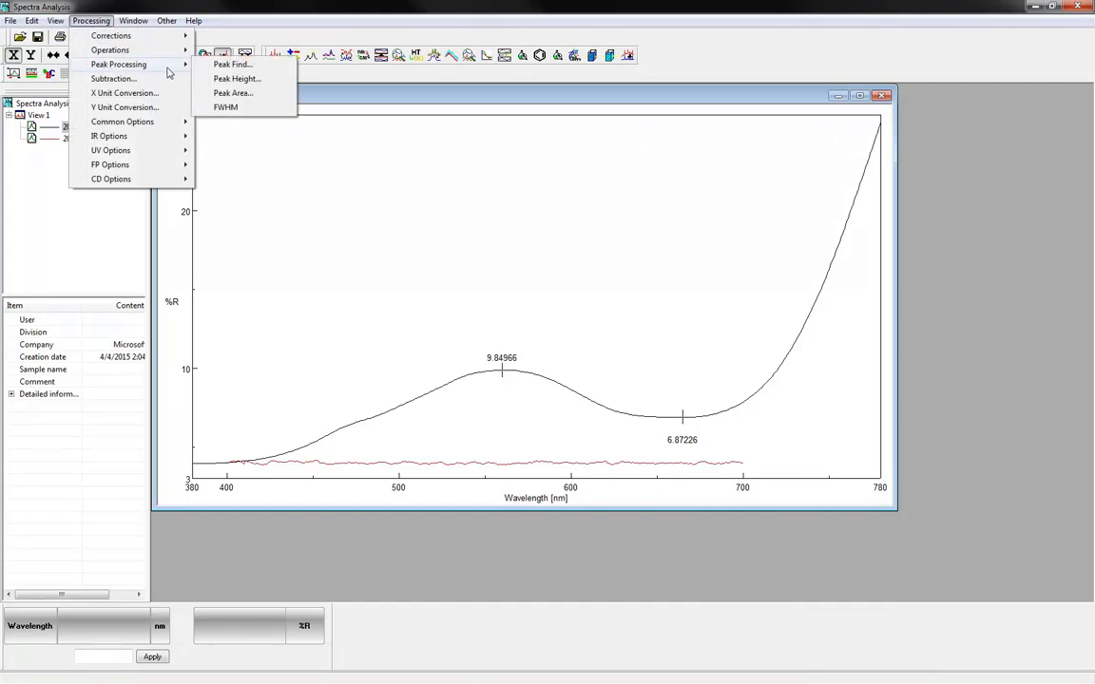
click(219, 92)
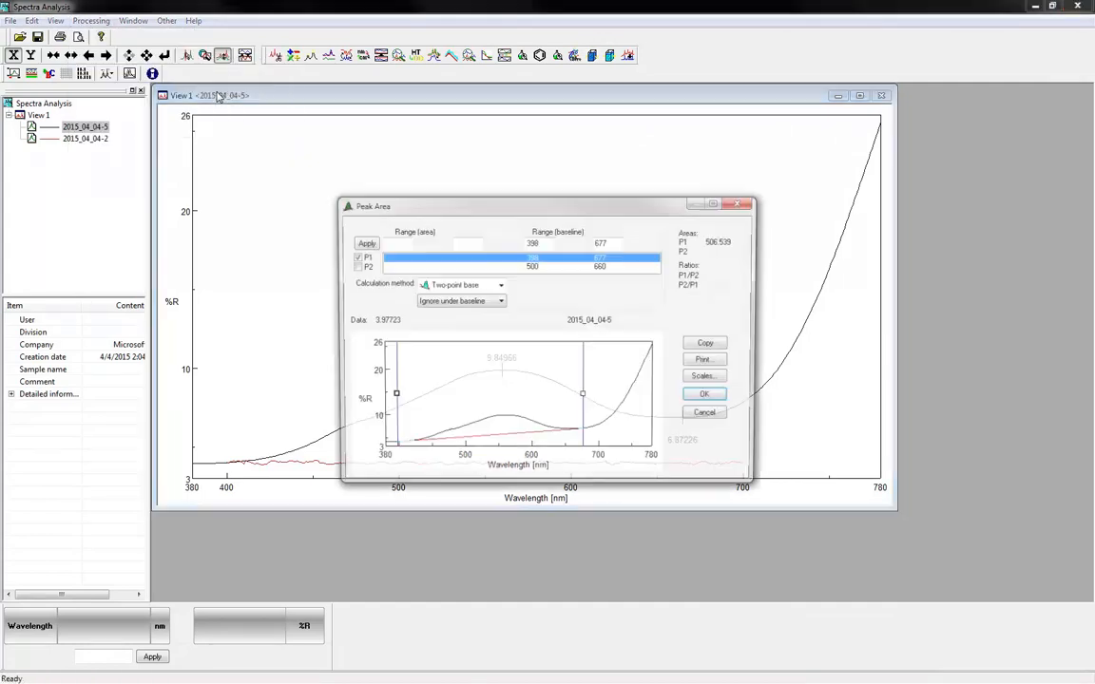
double_click(534, 203)
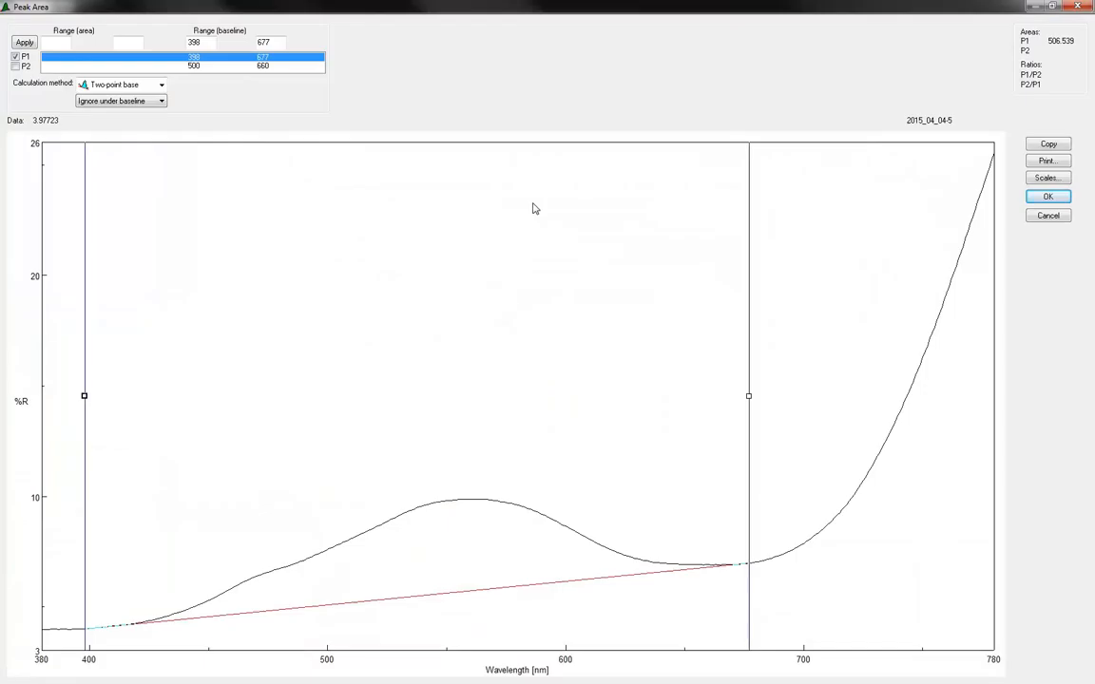
Step: Try the No base calculation method for P1, then restore Two-point base with Ignore under baseline
click(161, 86)
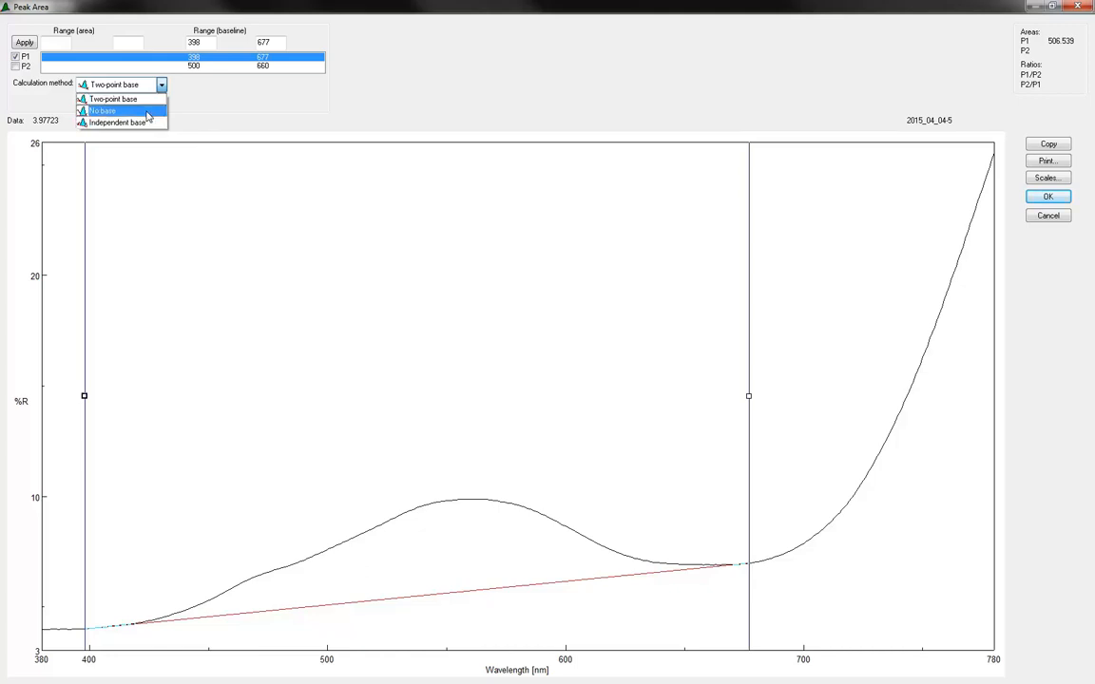
click(147, 112)
click(147, 102)
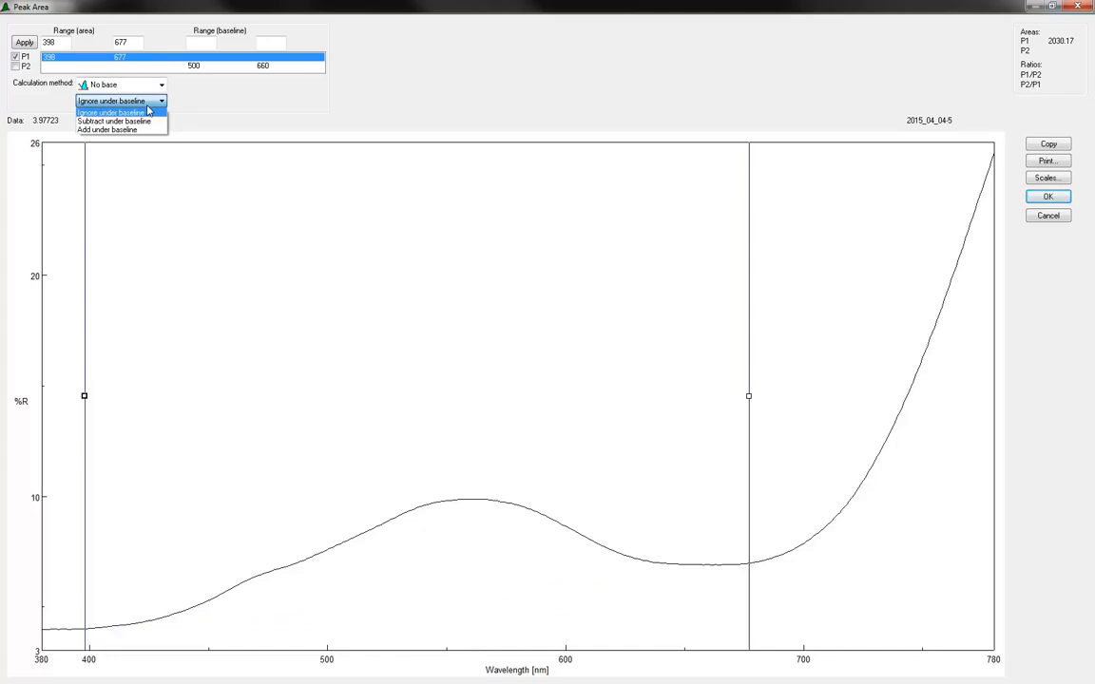
click(148, 111)
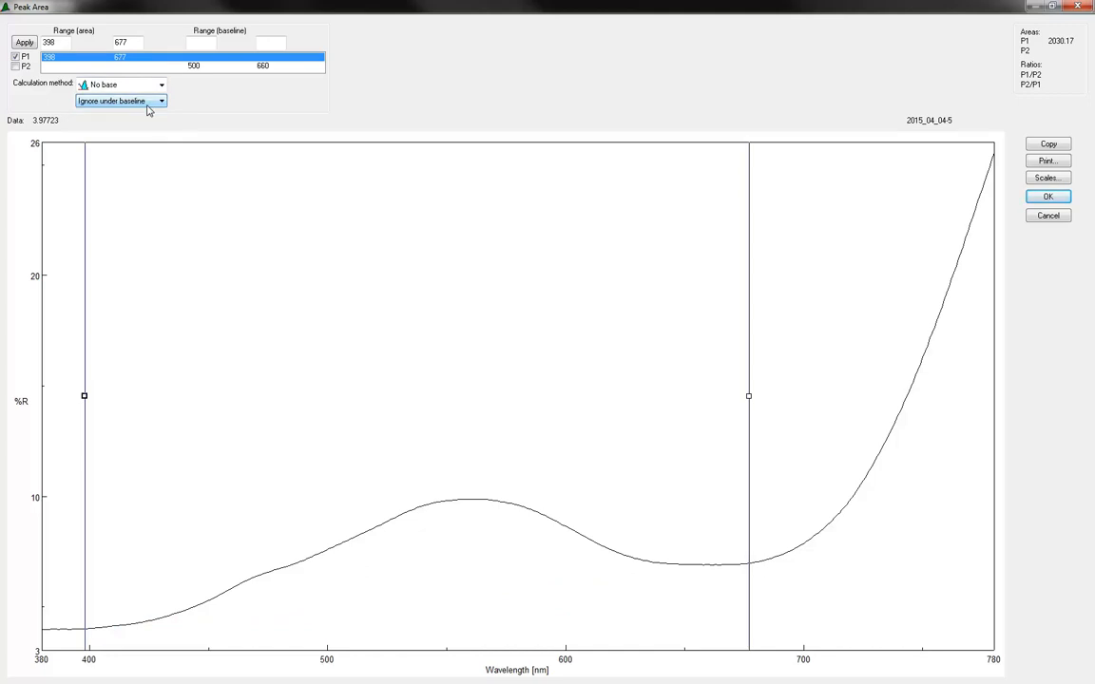
click(130, 85)
click(140, 101)
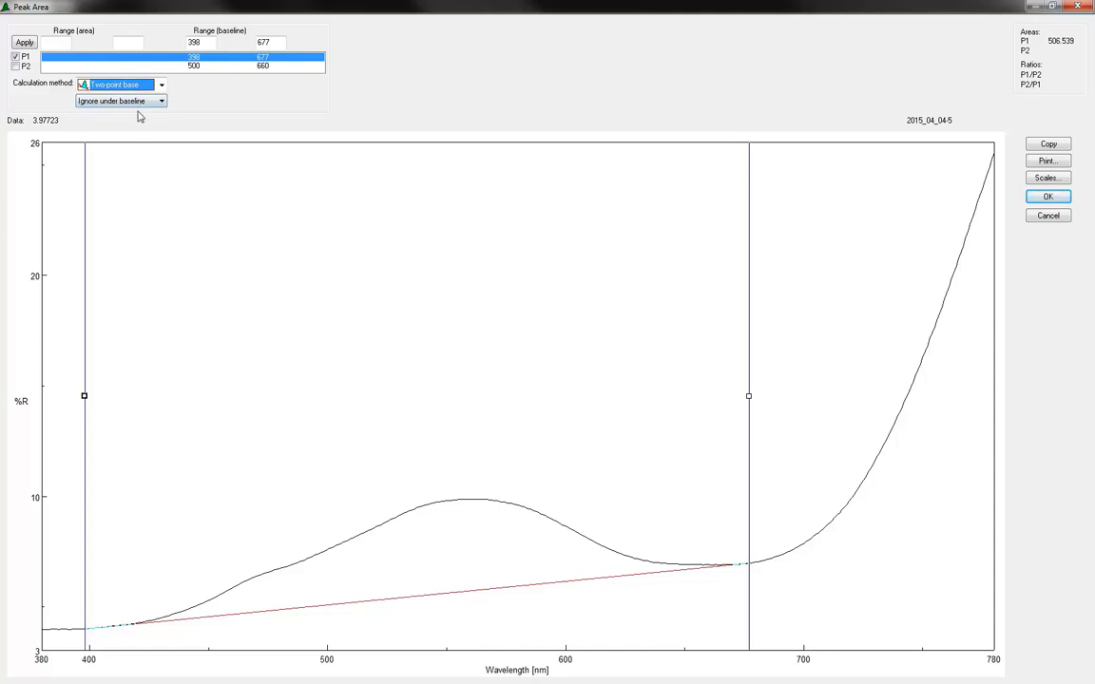
click(141, 100)
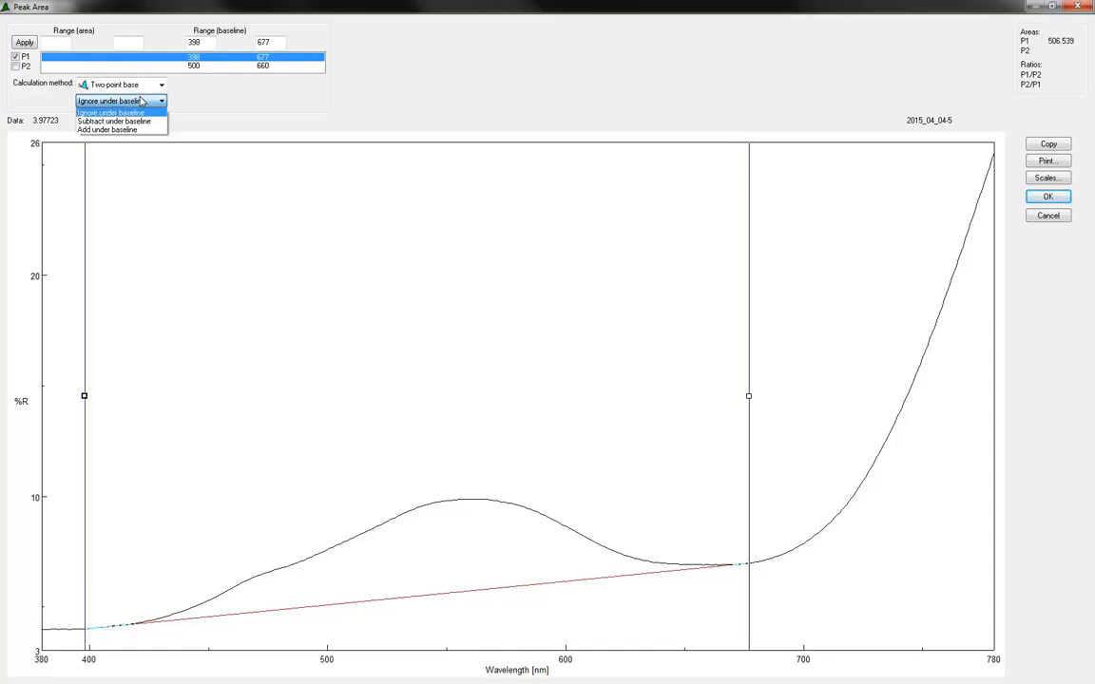
click(141, 101)
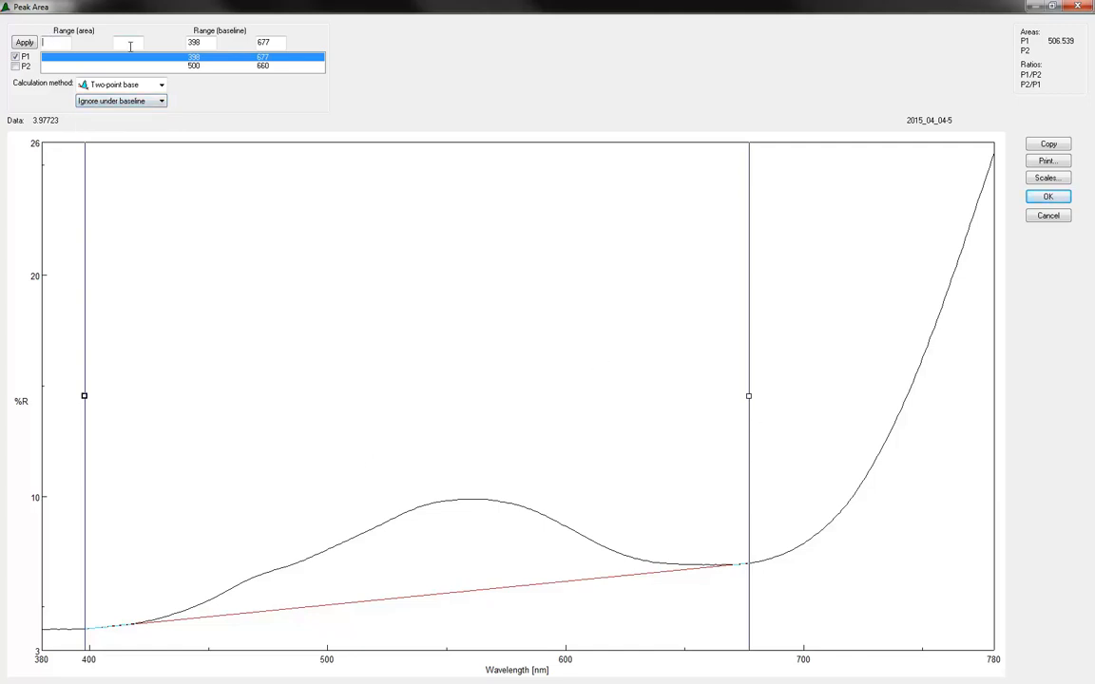
Step: Move P1's baseline start to 401 nm, include P2, accept Peak Area, and check the spectrum's audit information
click(262, 42)
mouse_move(84, 395)
mouse_down()
mouse_move(196, 395)
mouse_move(91, 405)
mouse_up()
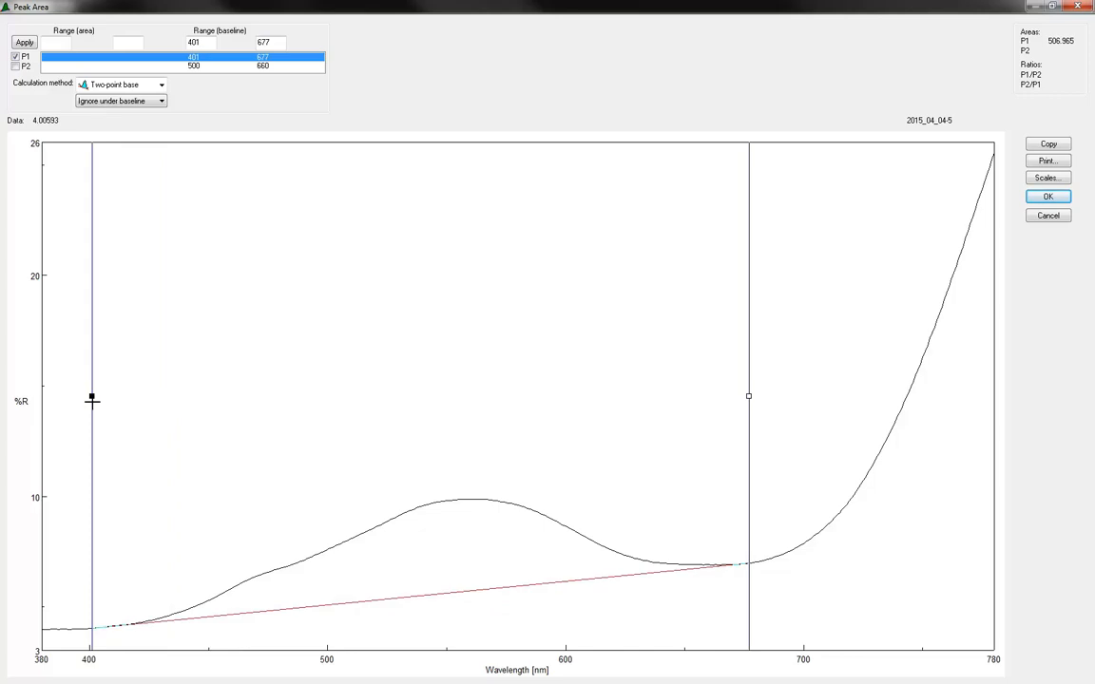
click(25, 41)
click(15, 66)
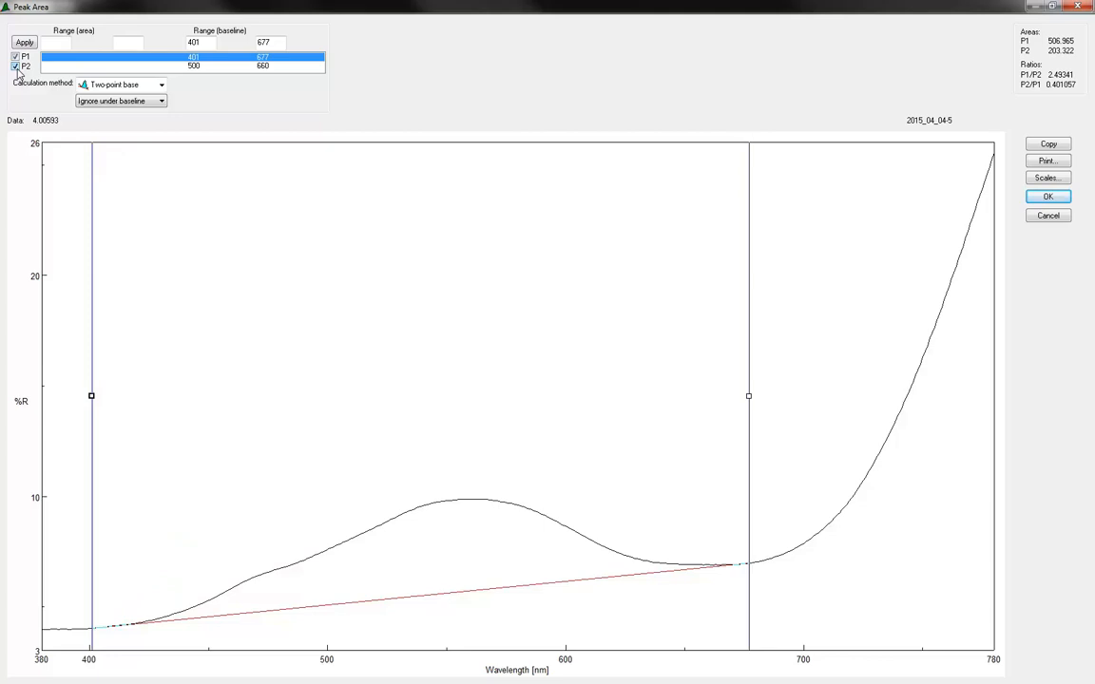
click(1048, 197)
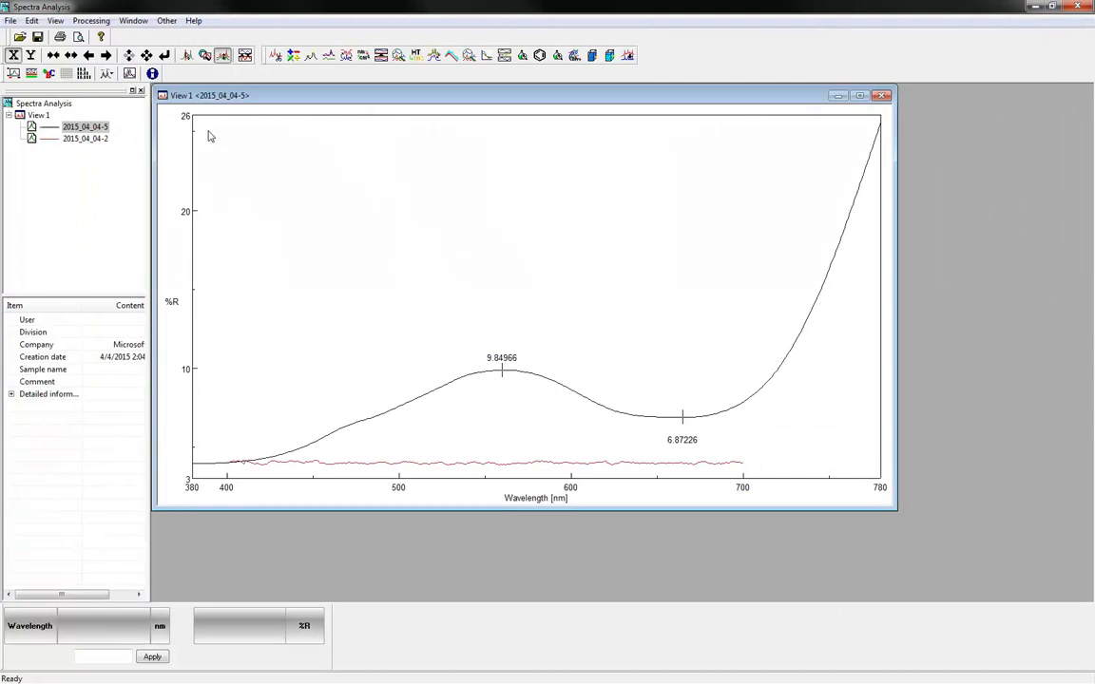
click(152, 73)
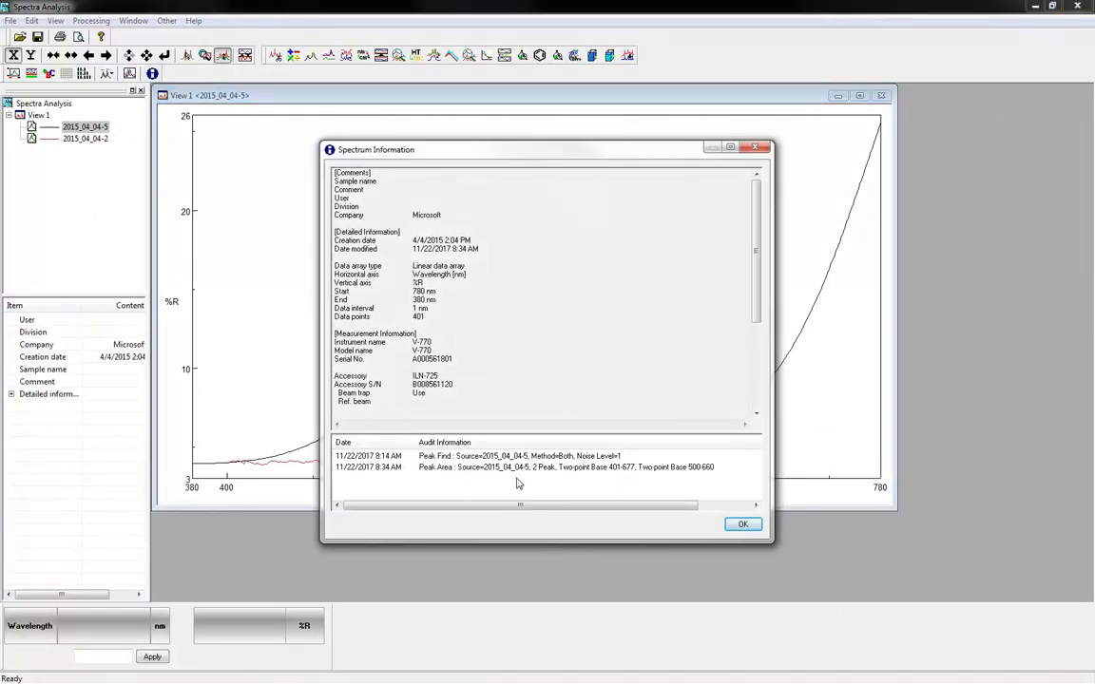
click(743, 524)
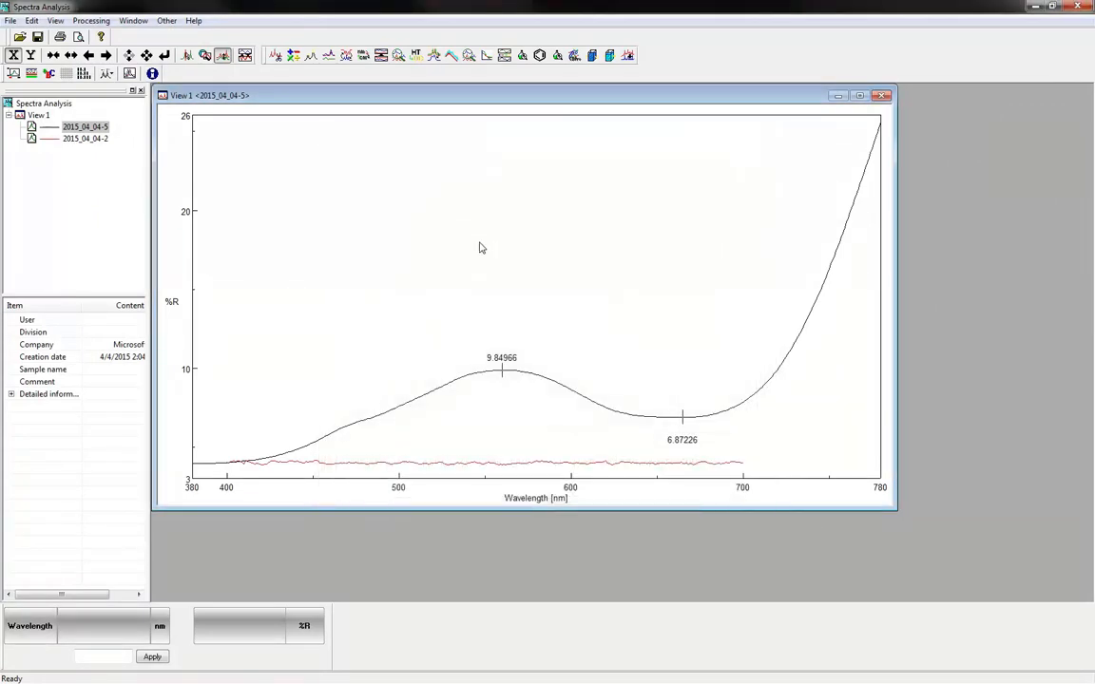
Step: Calculate the FWHM of 2015_04_04-5 between 444 and 683 nm, accept it, and check the spectrum's audit information
click(92, 20)
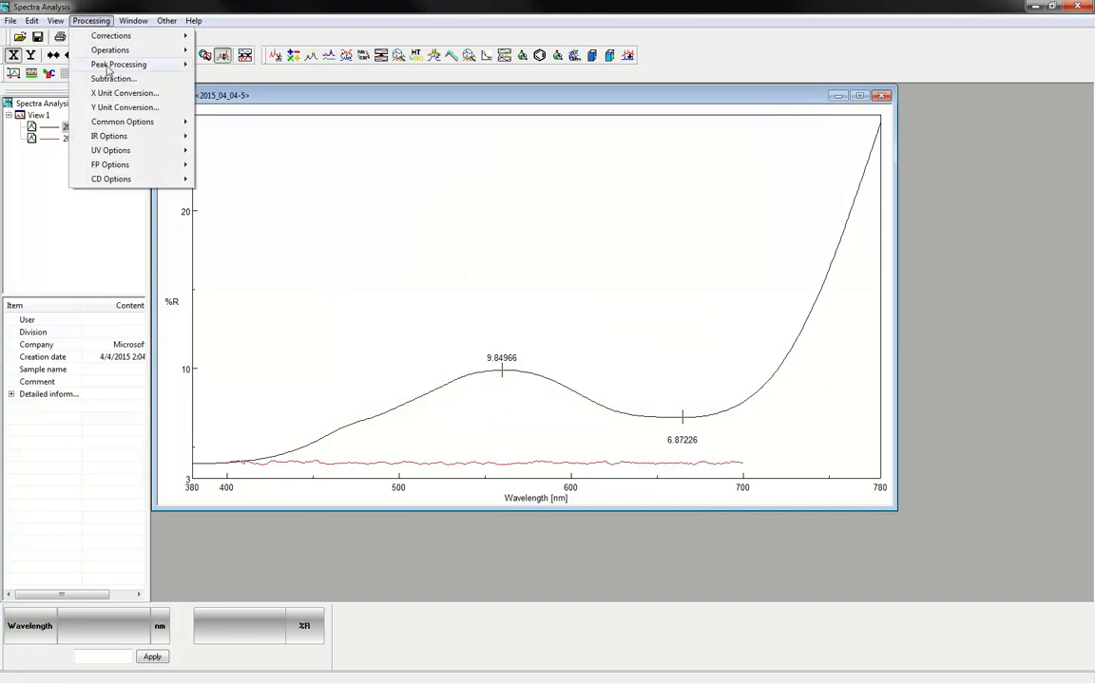
mouse_move(107, 68)
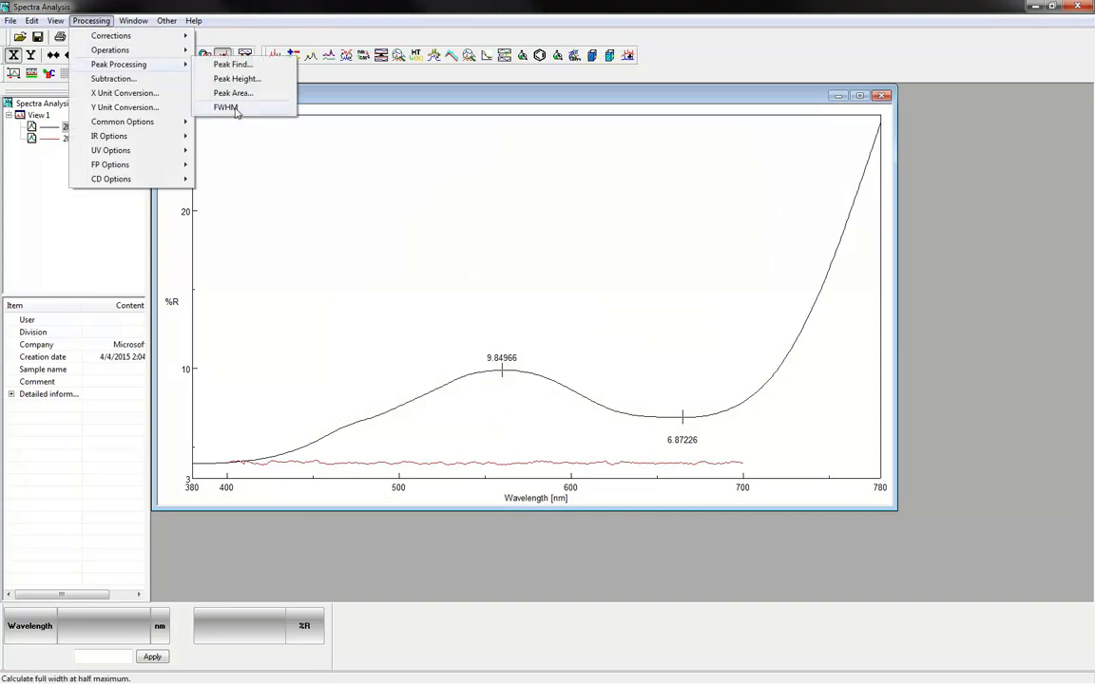
click(228, 108)
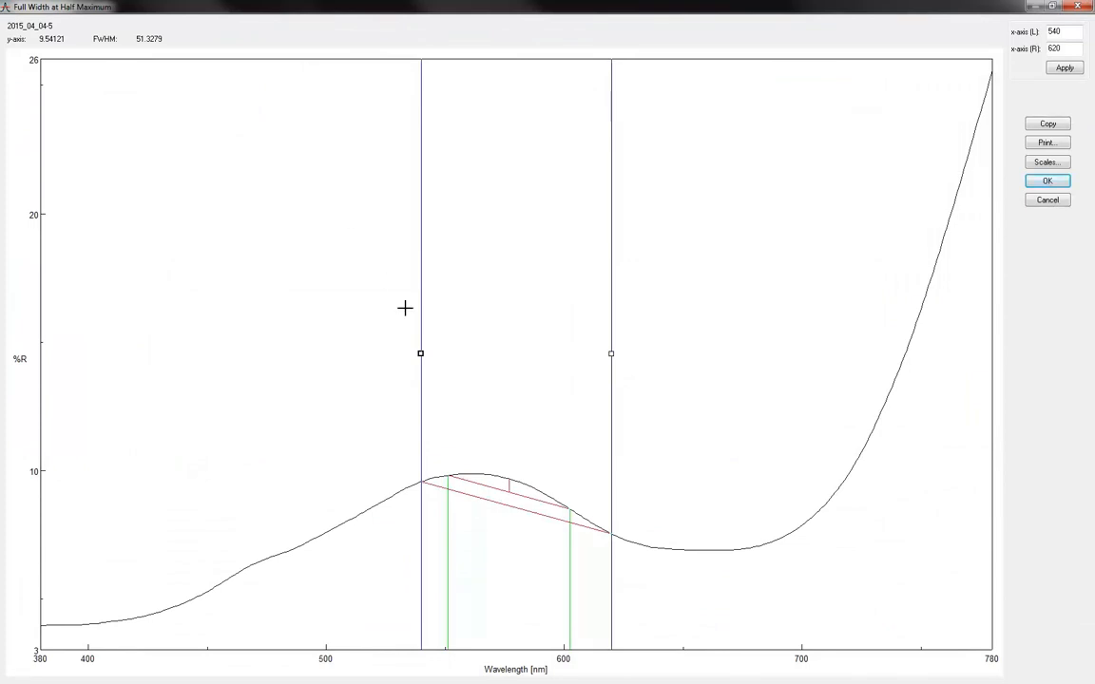
drag(421, 355, 195, 385)
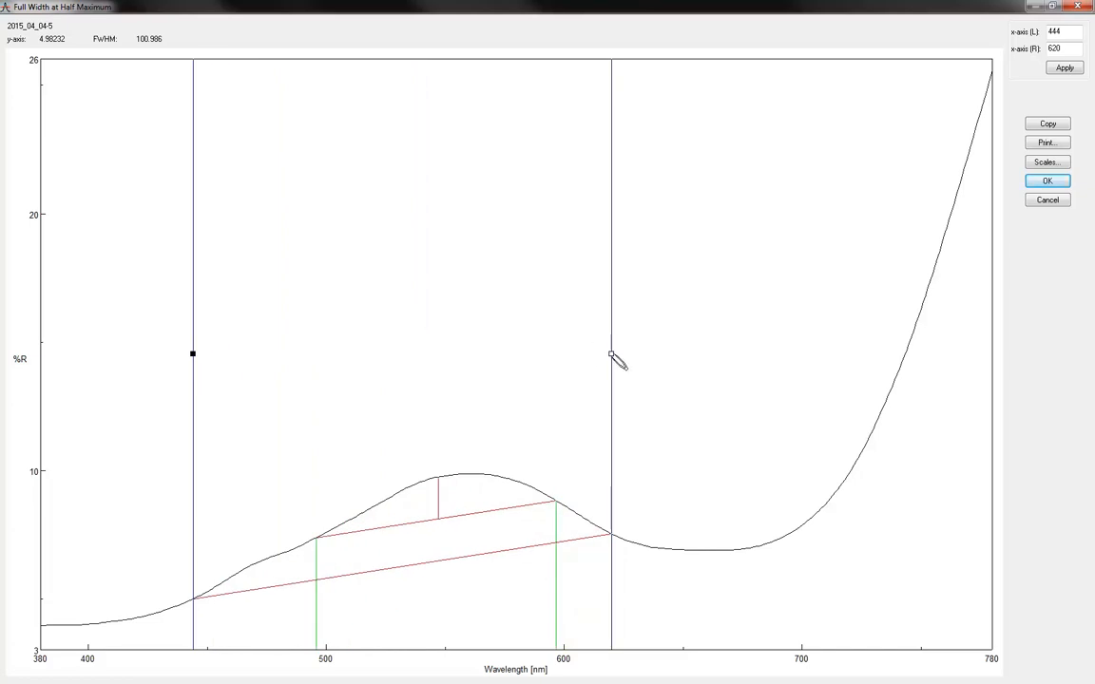
drag(614, 357, 765, 403)
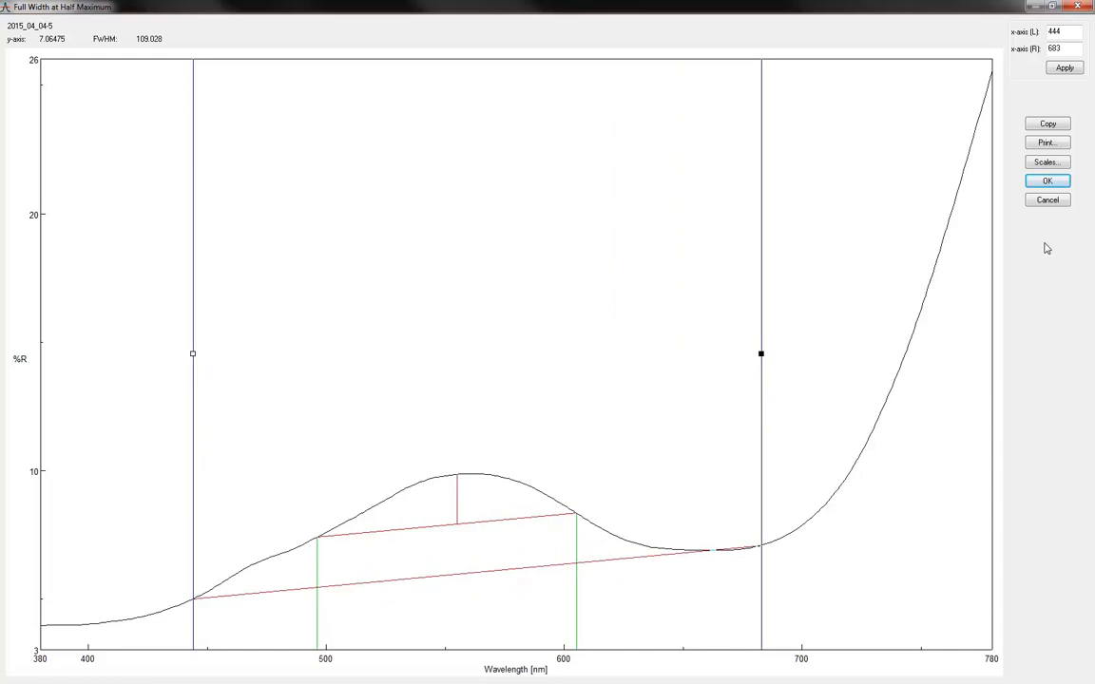
click(1066, 32)
click(1064, 67)
click(1047, 182)
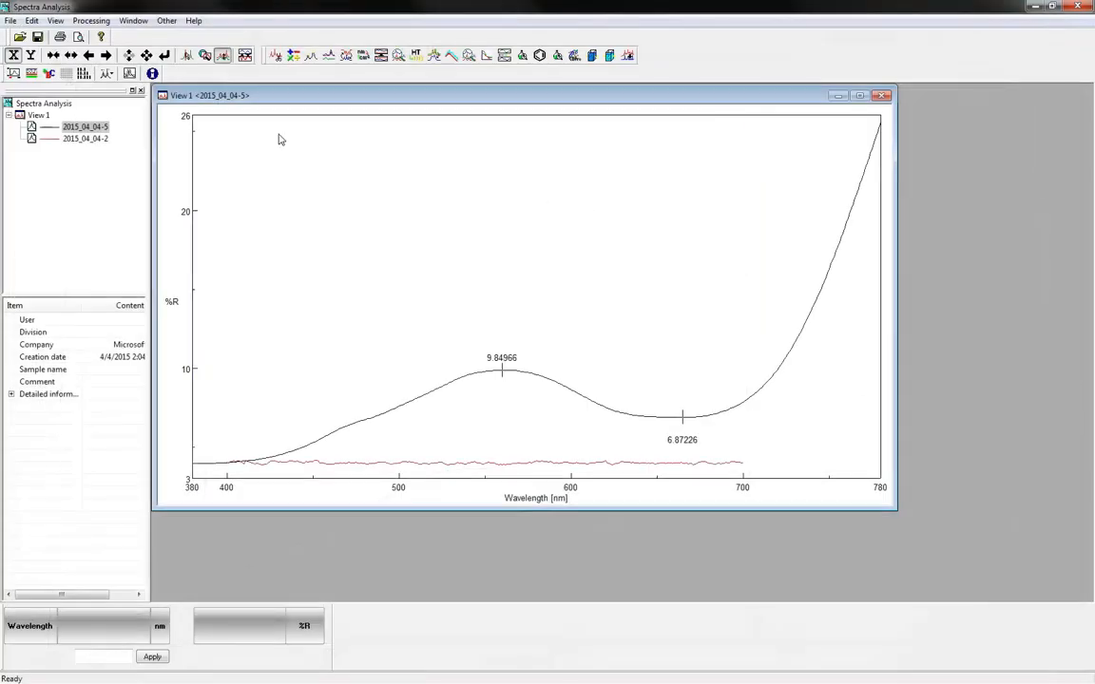
click(152, 74)
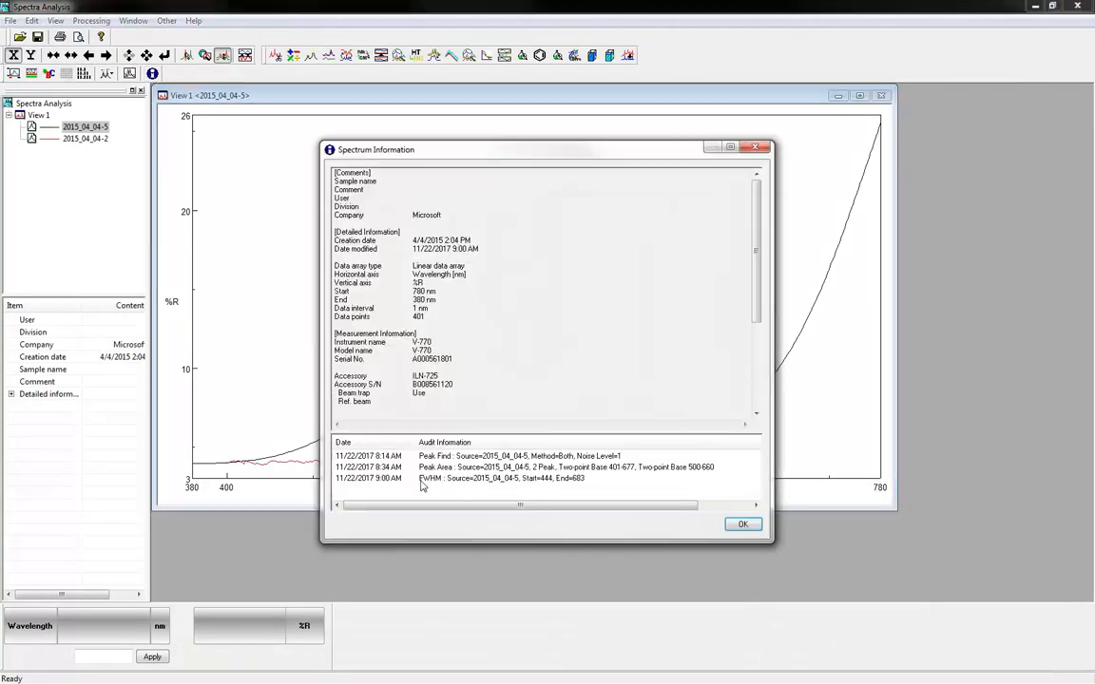
click(742, 523)
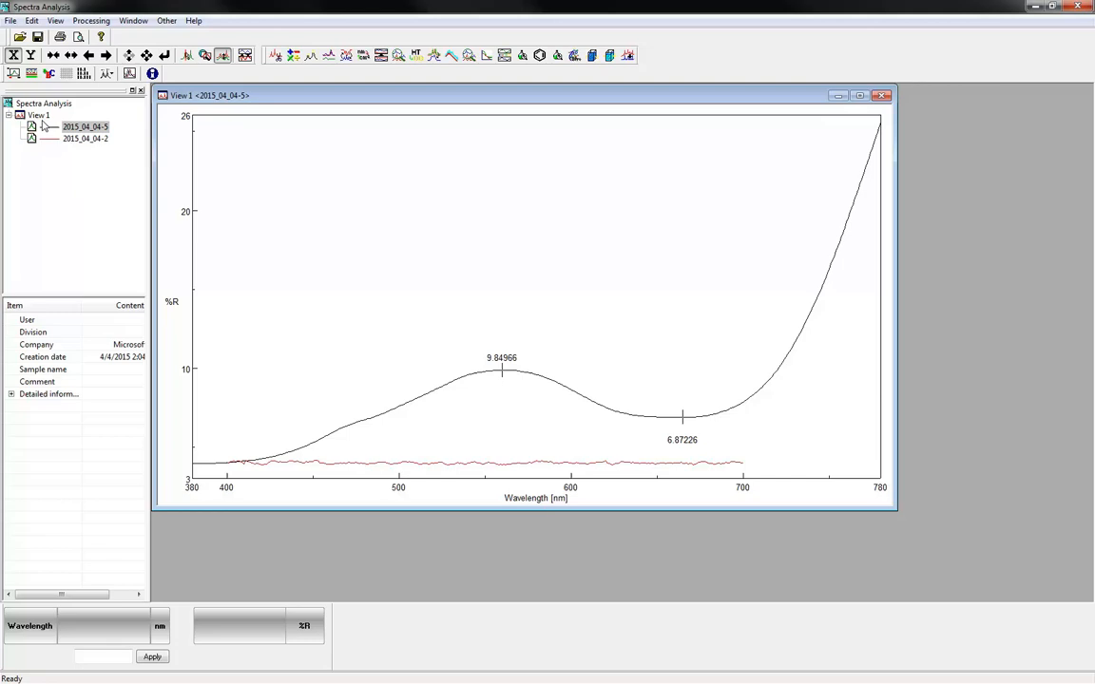
Step: Open Subtraction for 2015_04_04-5 and 2015_04_04-2 in a maximized window
click(91, 20)
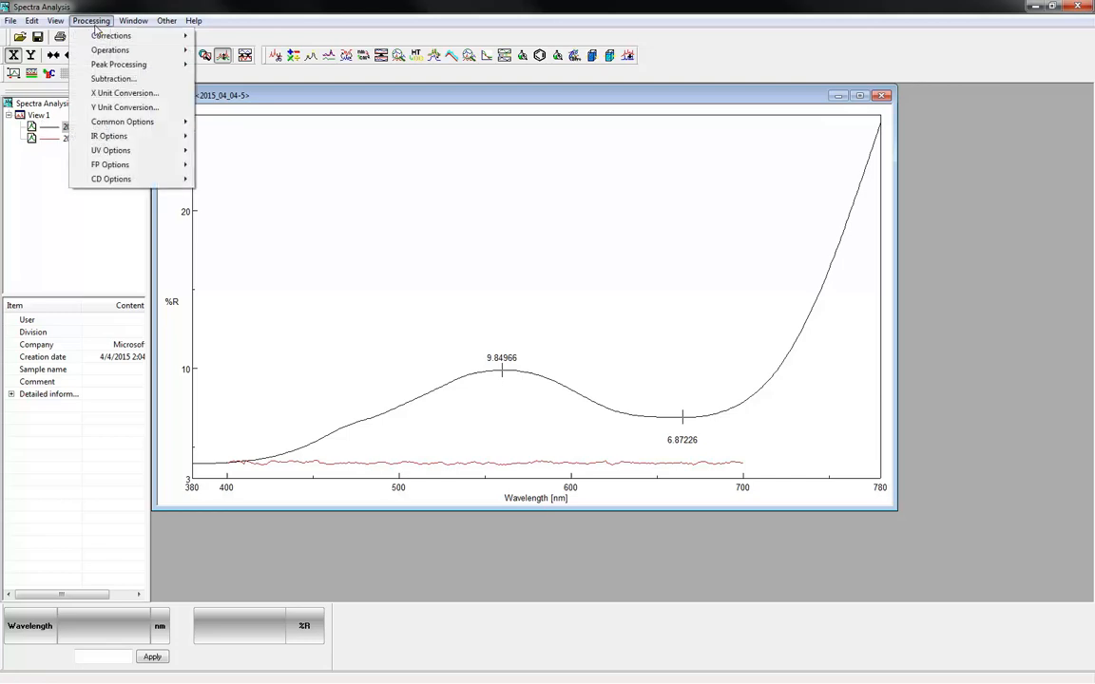
click(110, 79)
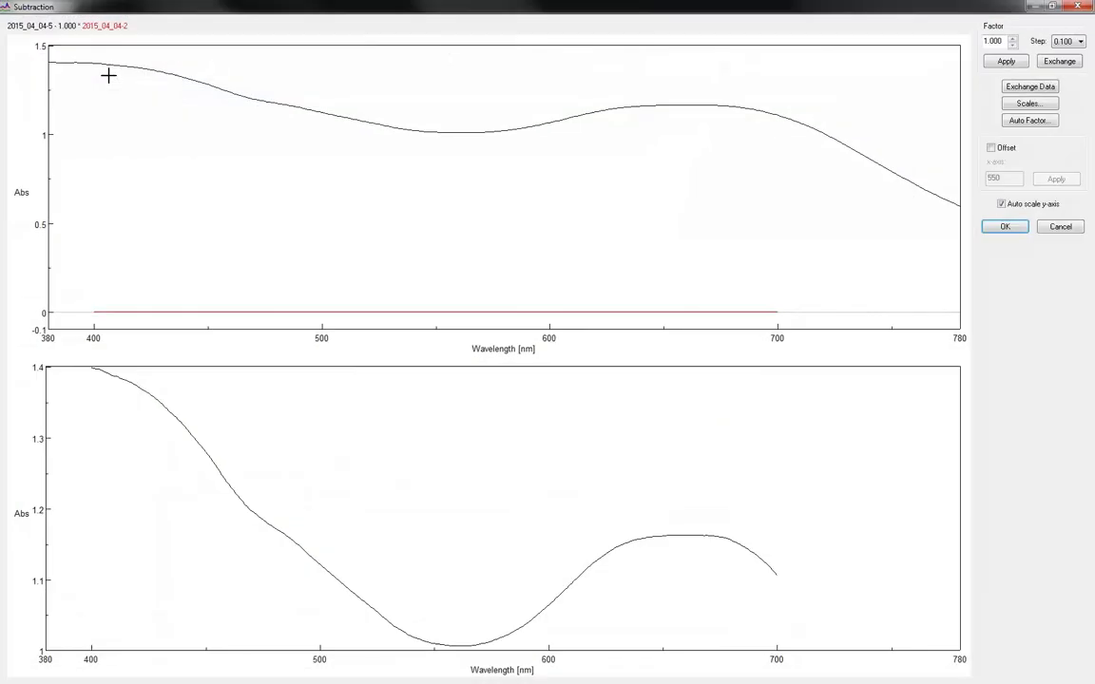
double_click(276, 6)
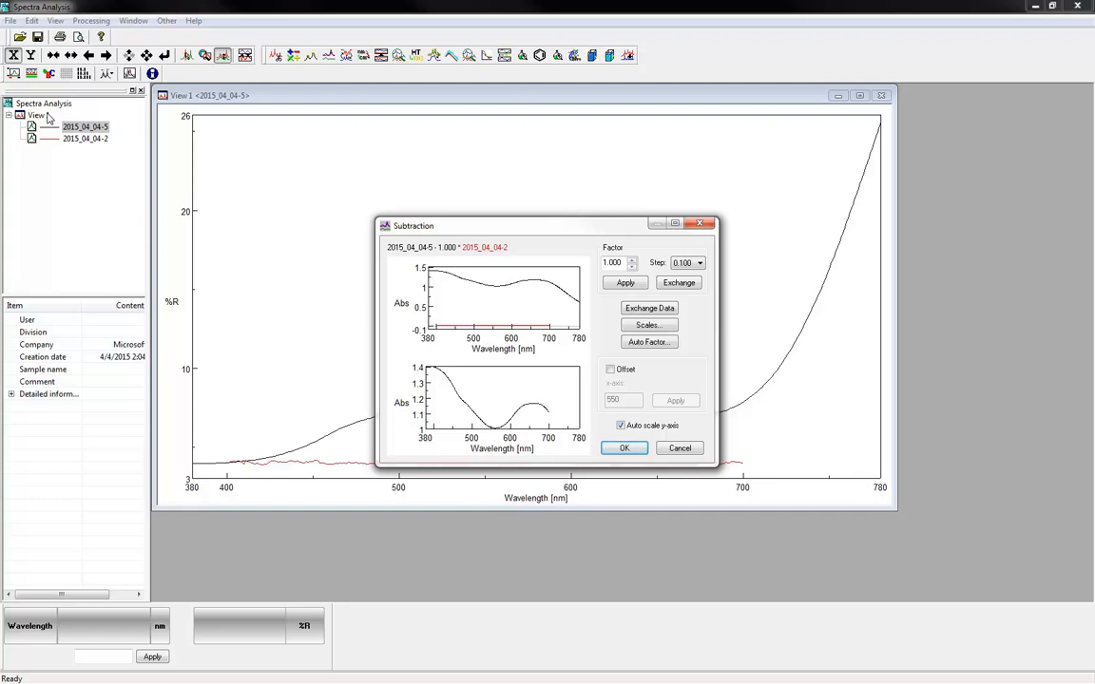
double_click(438, 227)
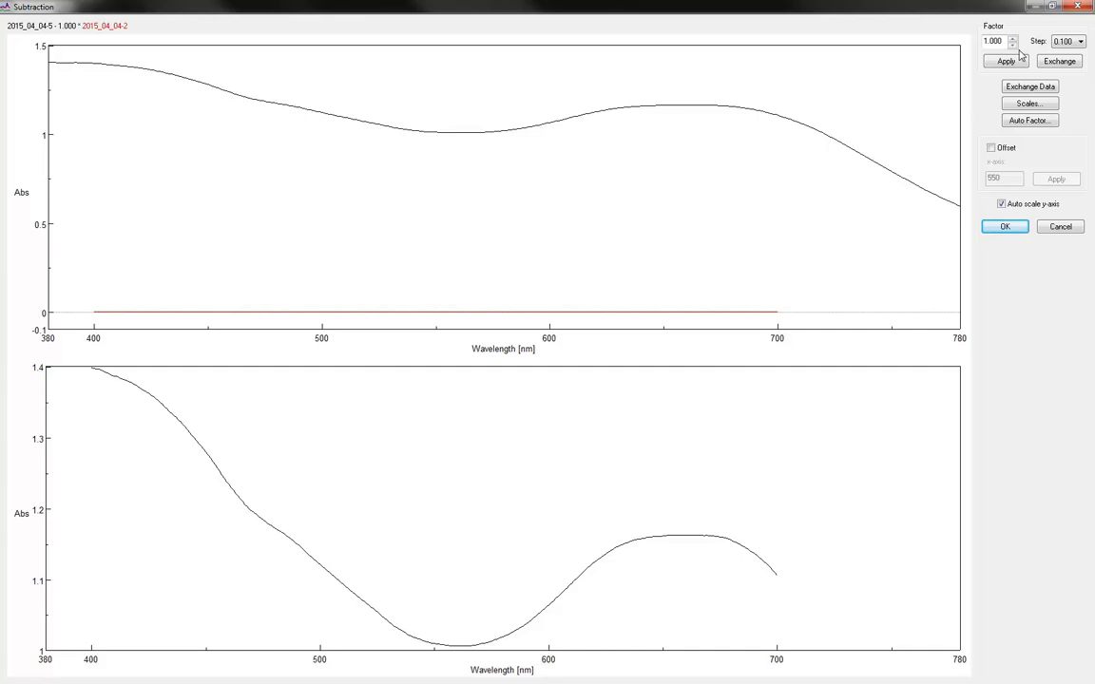
Step: Set the factor step to 0.010, reverse the subtraction to 1.000 * 2015_04_04-2 minus 2015_04_04-5, and accept it
click(1080, 40)
click(1066, 67)
click(1012, 45)
click(1012, 39)
click(1050, 61)
click(1050, 62)
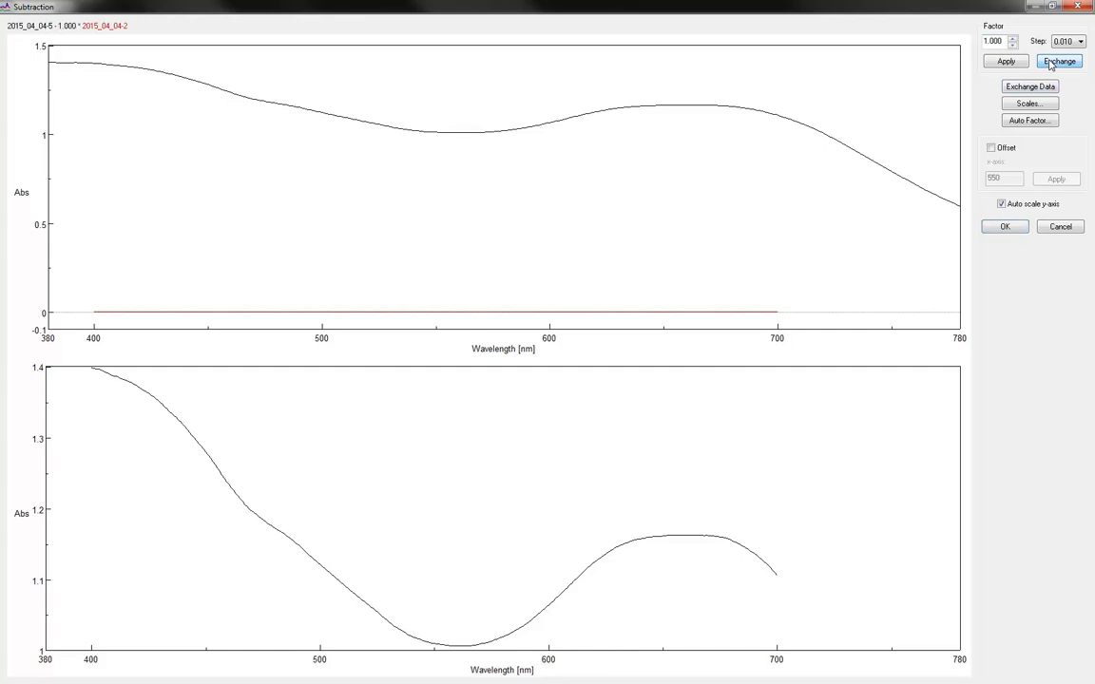
click(1050, 62)
click(1036, 88)
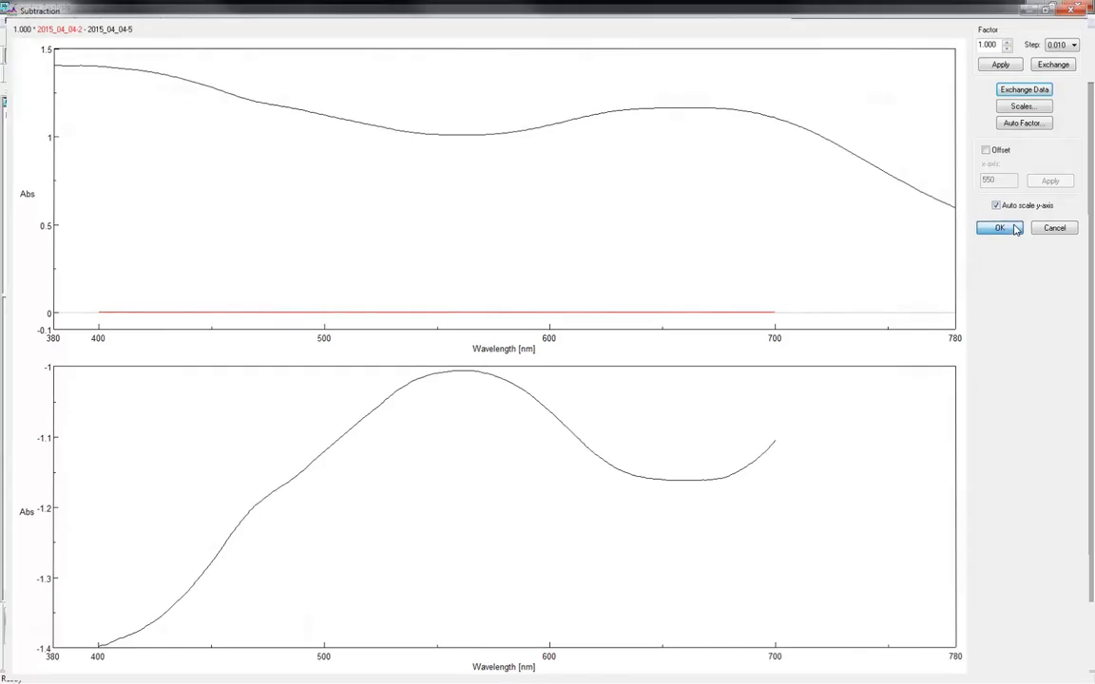
click(1015, 229)
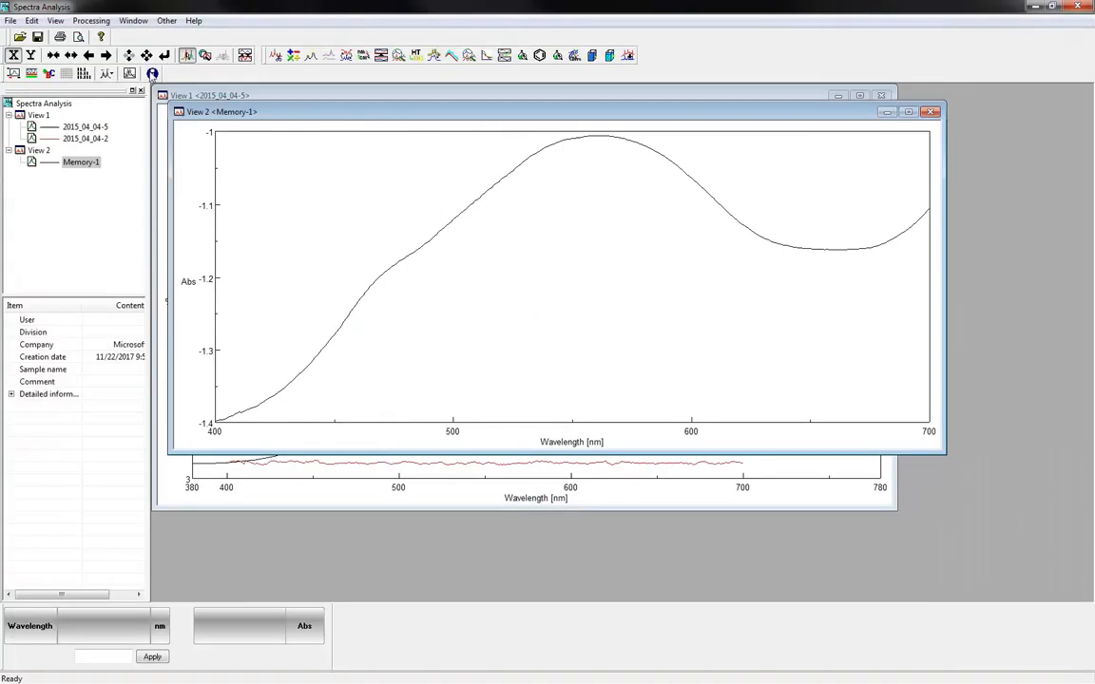
Step: View the horizontal unit choices in X Unit Conversion for Memory-1 and leave without converting
click(93, 21)
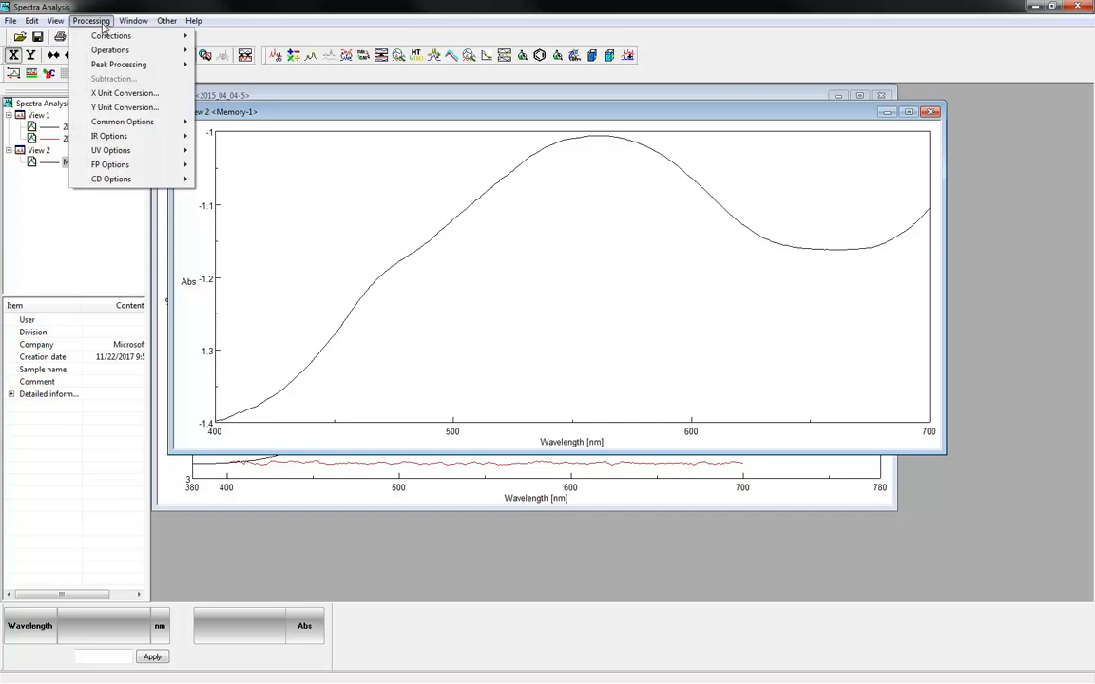
click(116, 93)
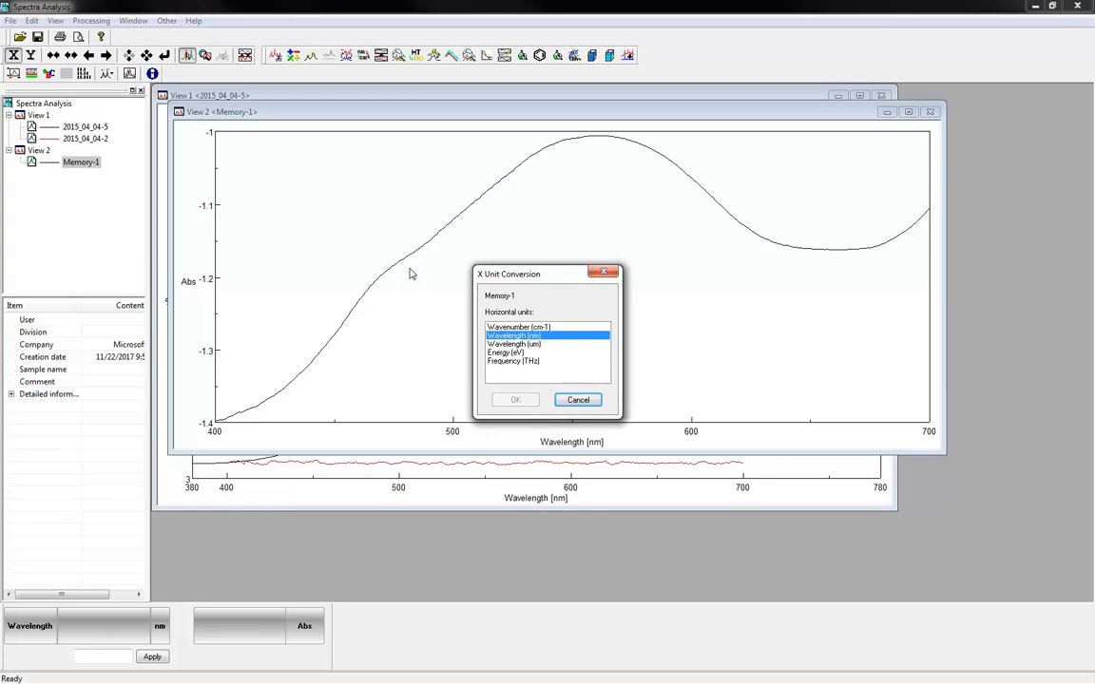
click(578, 399)
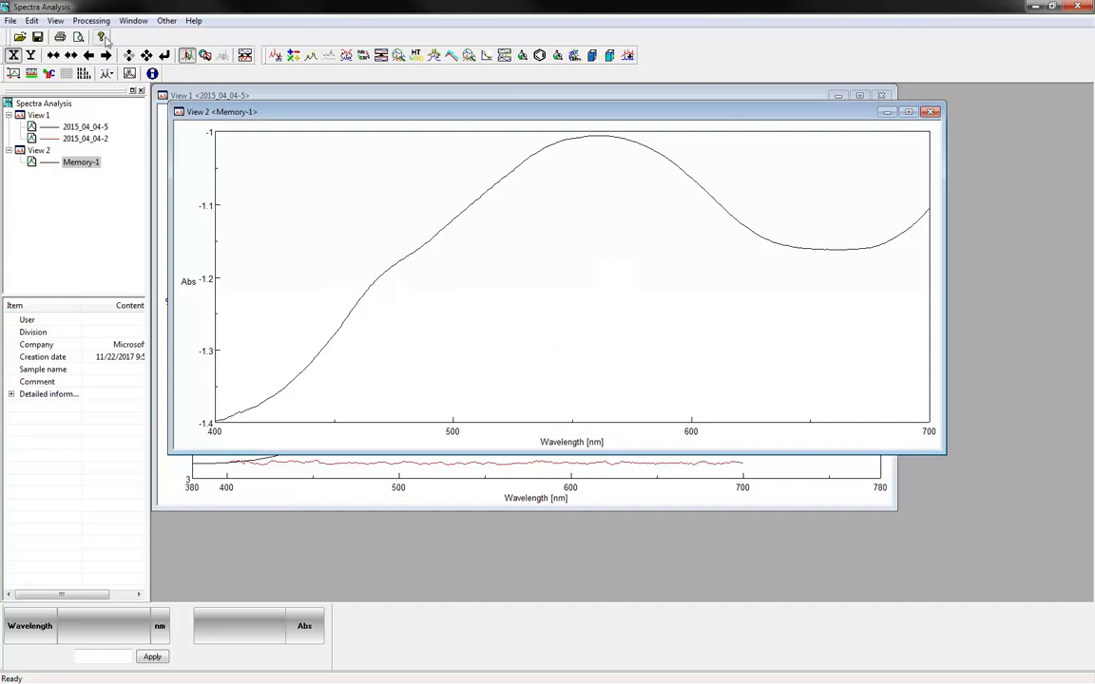
Step: Try converting Memory-1's vertical units to %T and close the converted spectrum's view without saving
click(91, 20)
click(115, 104)
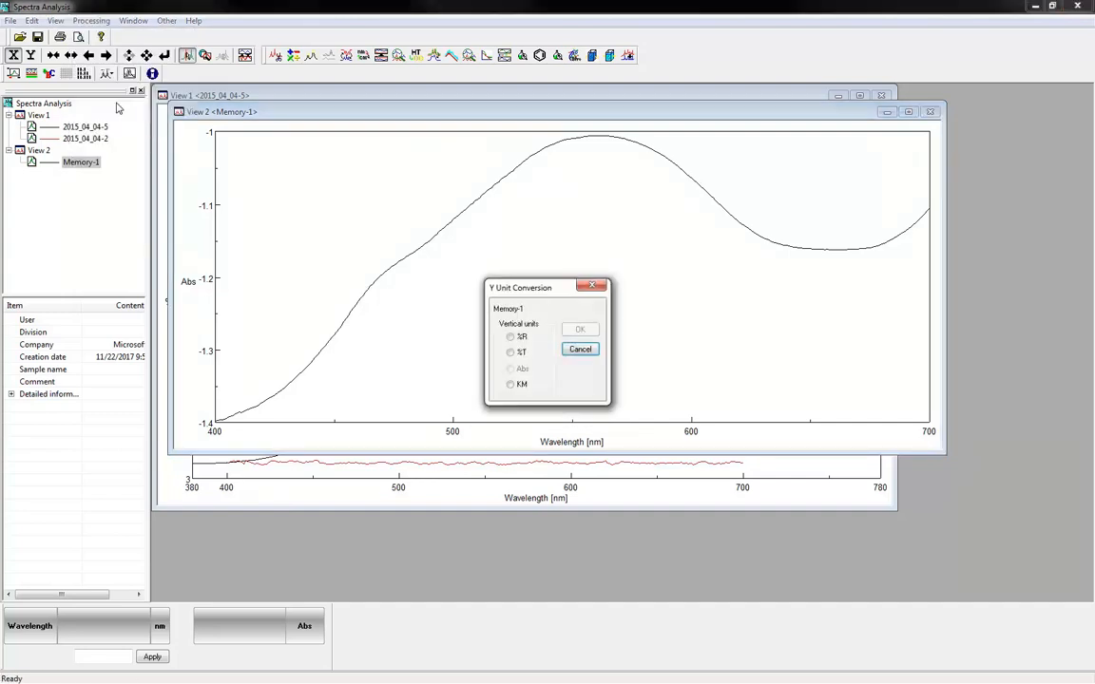
click(518, 352)
click(579, 330)
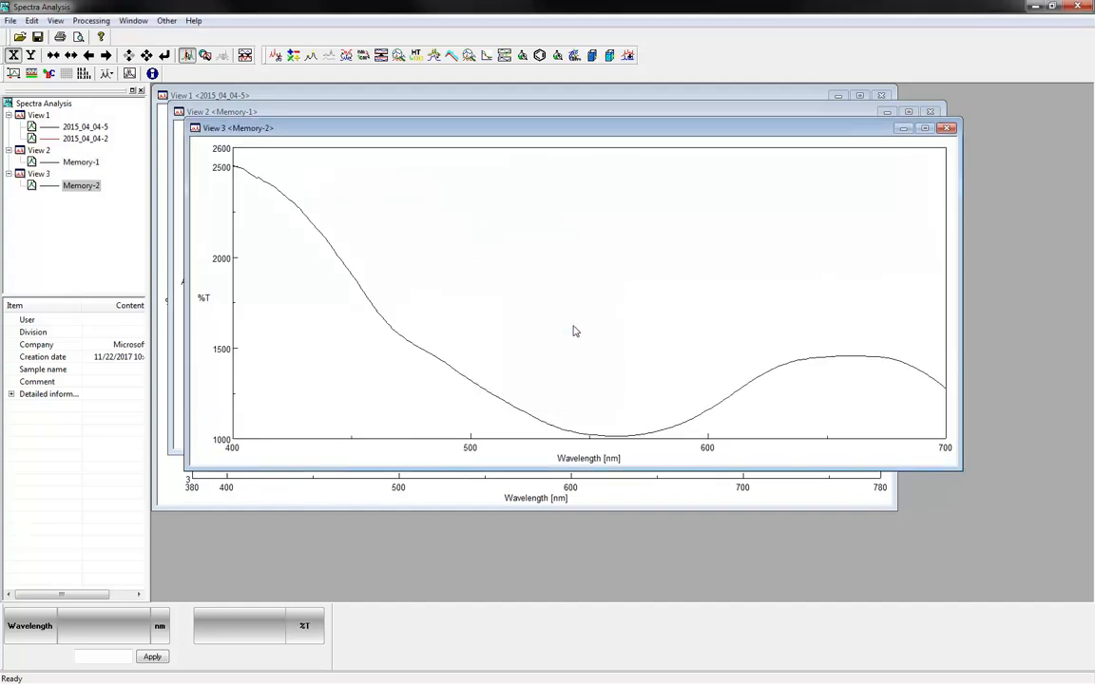
click(945, 127)
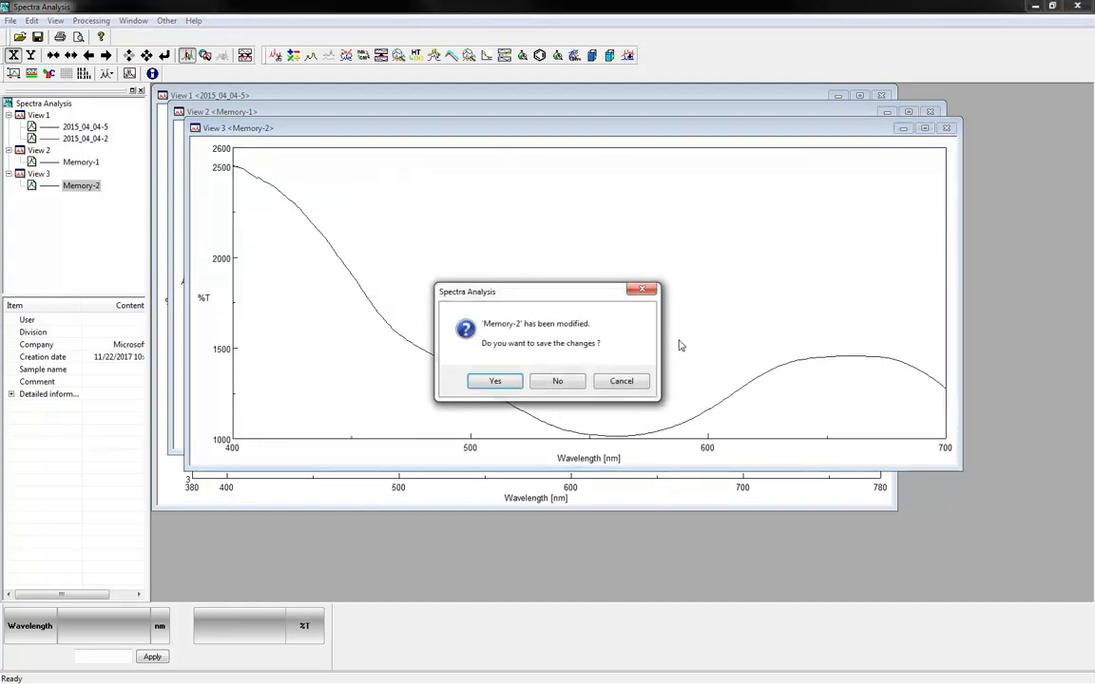
click(558, 381)
Step: Open the Film Thickness calculation for spectrum 2015_04_04-2
click(95, 141)
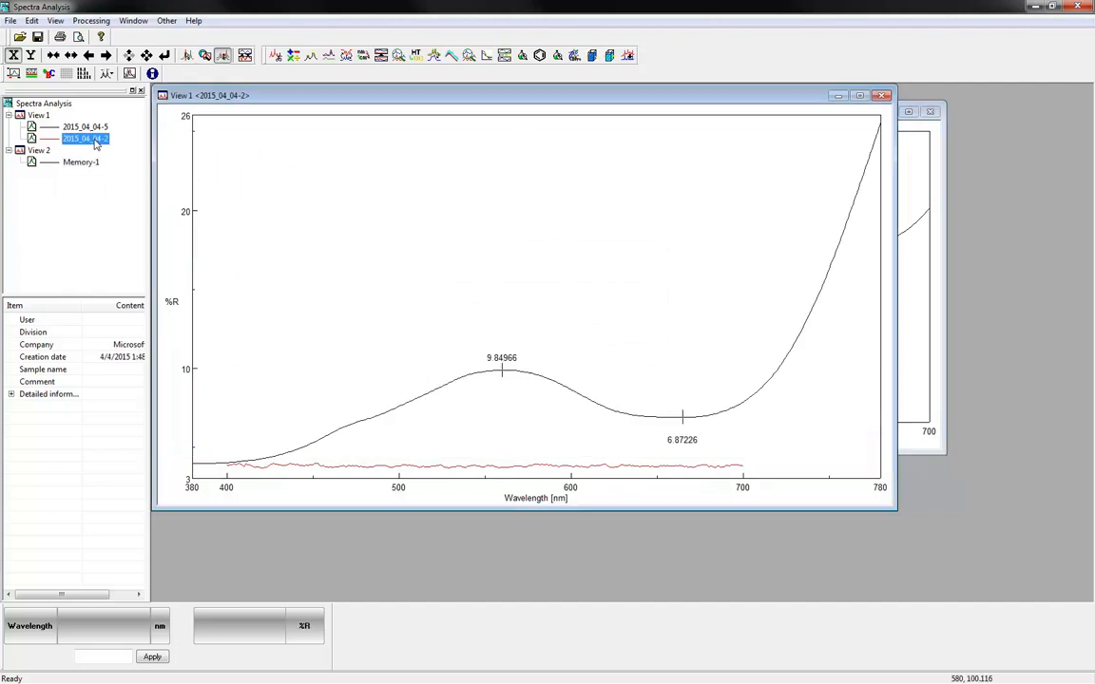
click(91, 20)
mouse_move(128, 126)
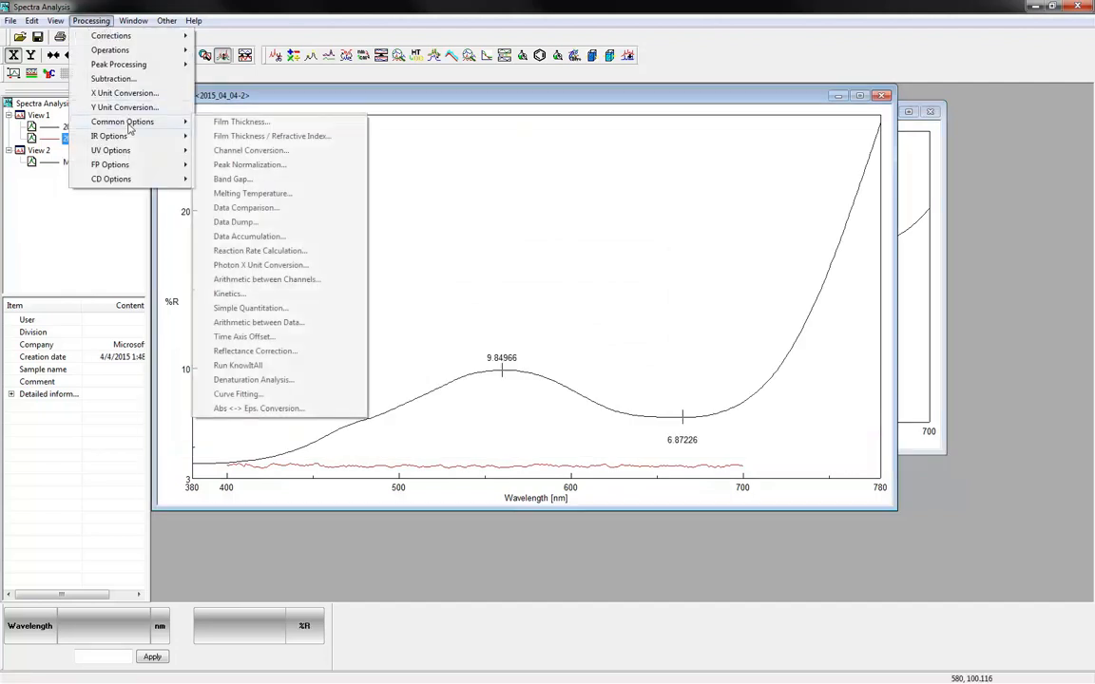
click(240, 121)
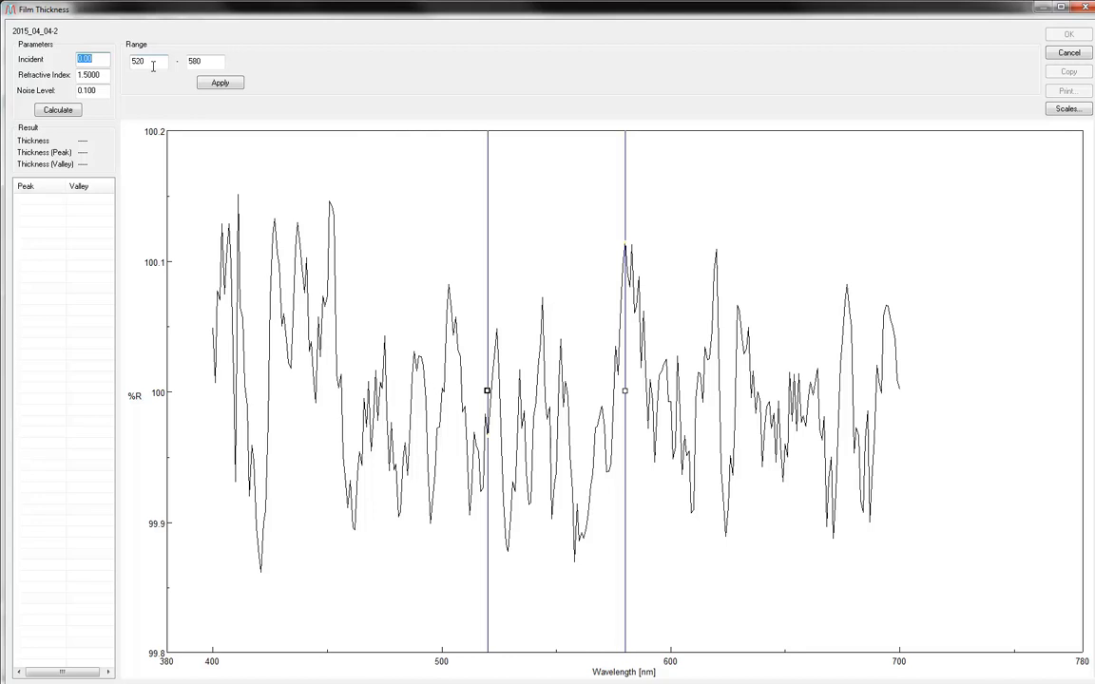
Step: Calculate the film thickness over the 472–580 nm range, accept it, and review its audit entry in the Spectrum Information
drag(486, 391, 377, 393)
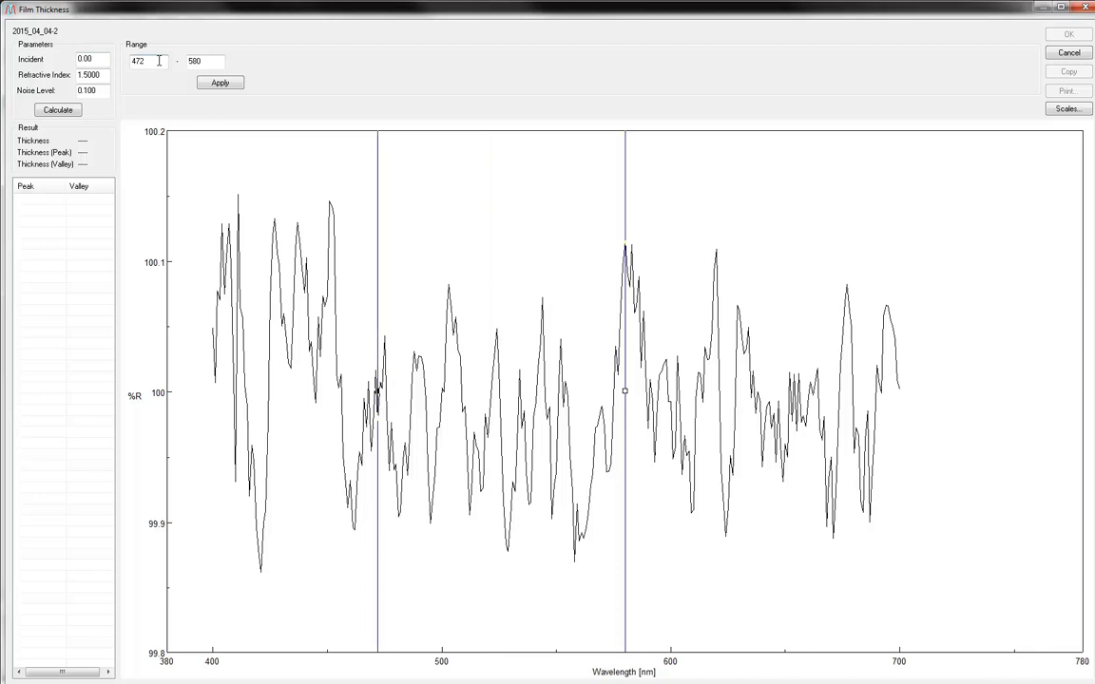
click(228, 84)
click(59, 112)
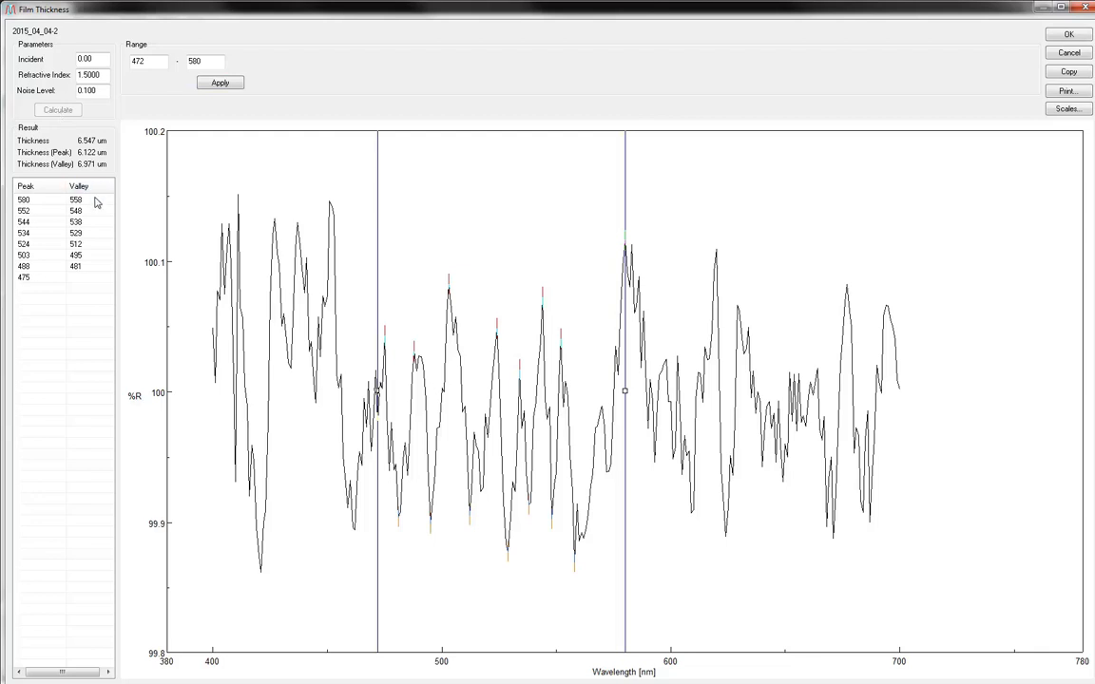
click(1070, 35)
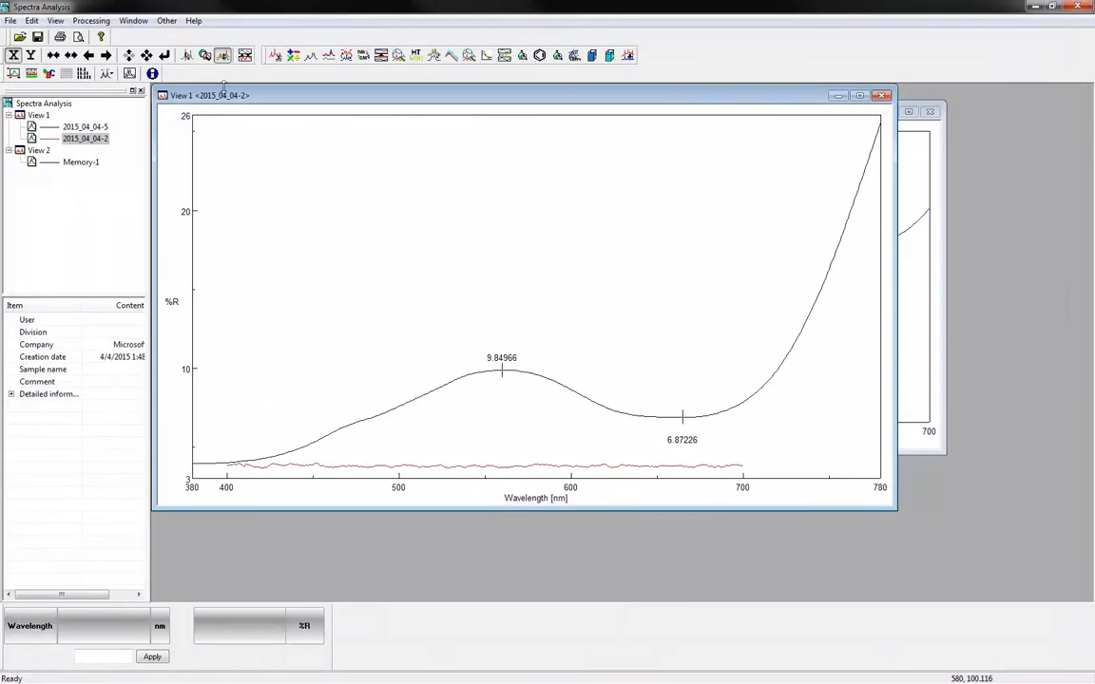
click(152, 73)
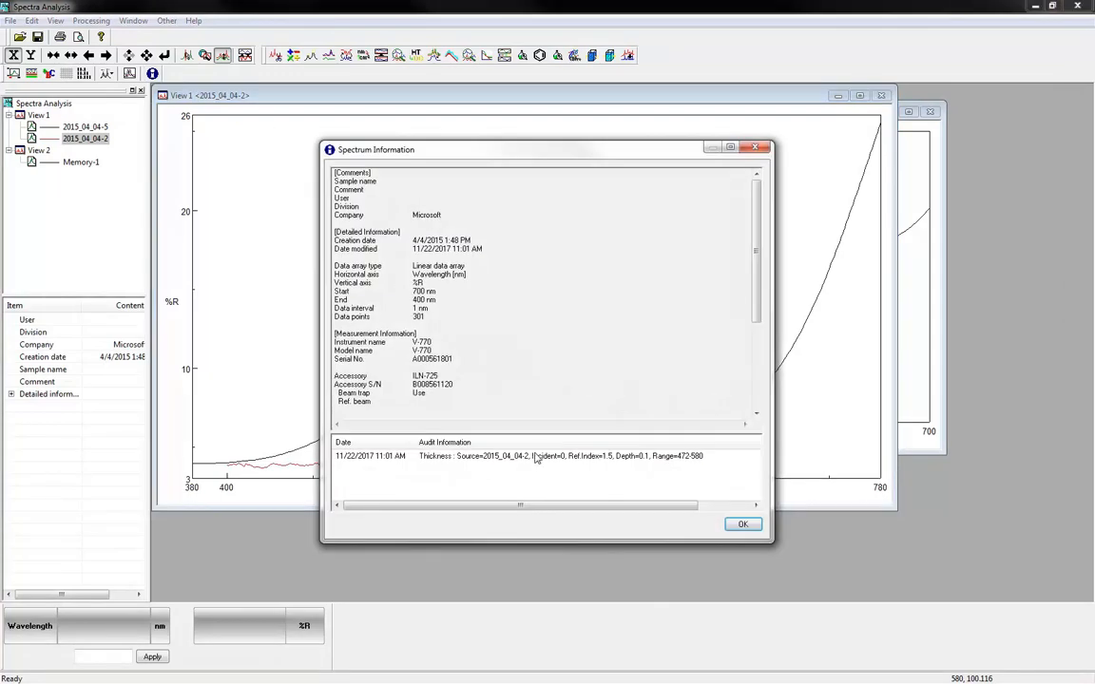
click(743, 524)
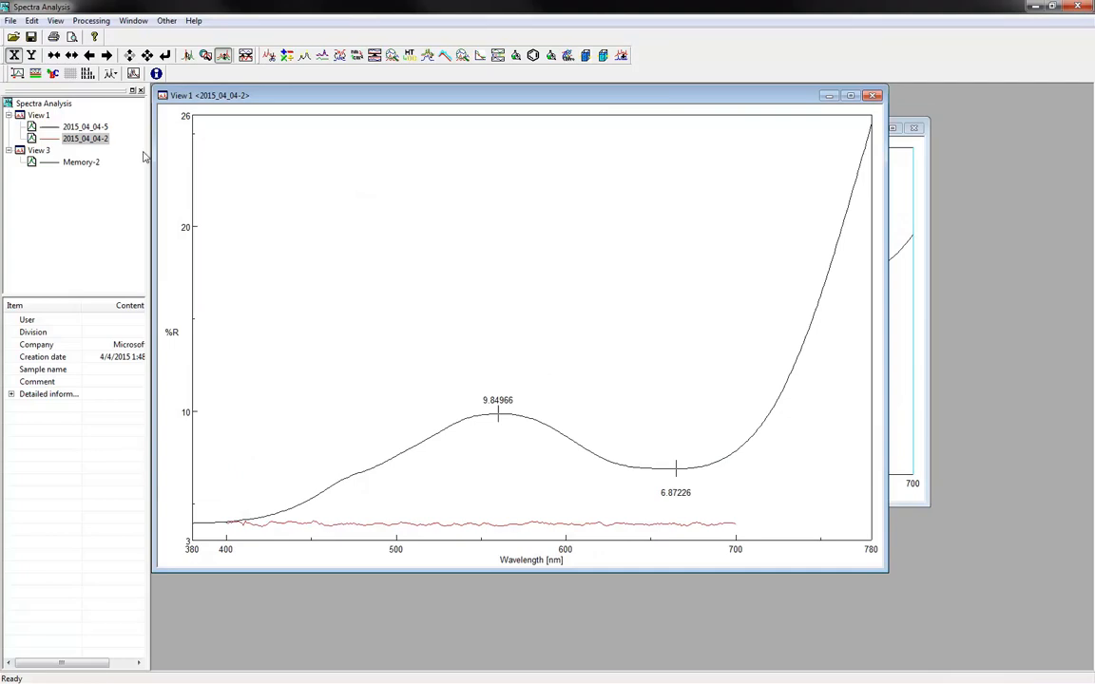
Step: Open the five files ARMN Test A-I20-D0-N through ARMN Test A-I60-D0-N together
click(13, 37)
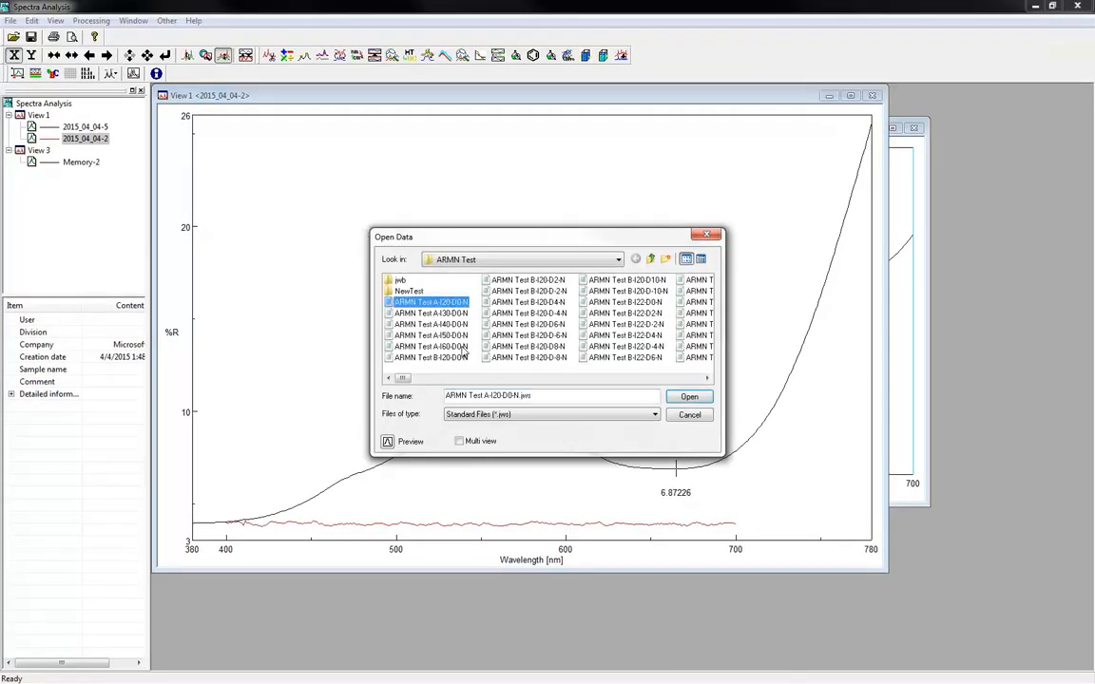
shift+click(465, 349)
key(Return)
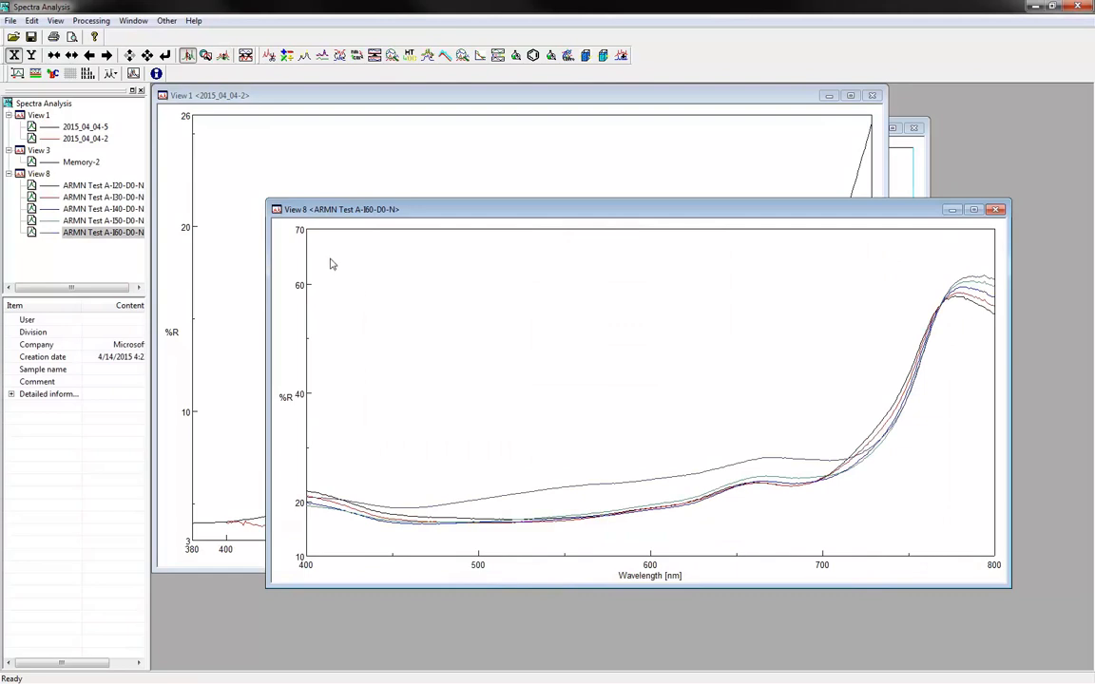
Step: Start Peak Normalization on the ARMN Test spectra and set the peak position to 769 nm for all of them
click(83, 21)
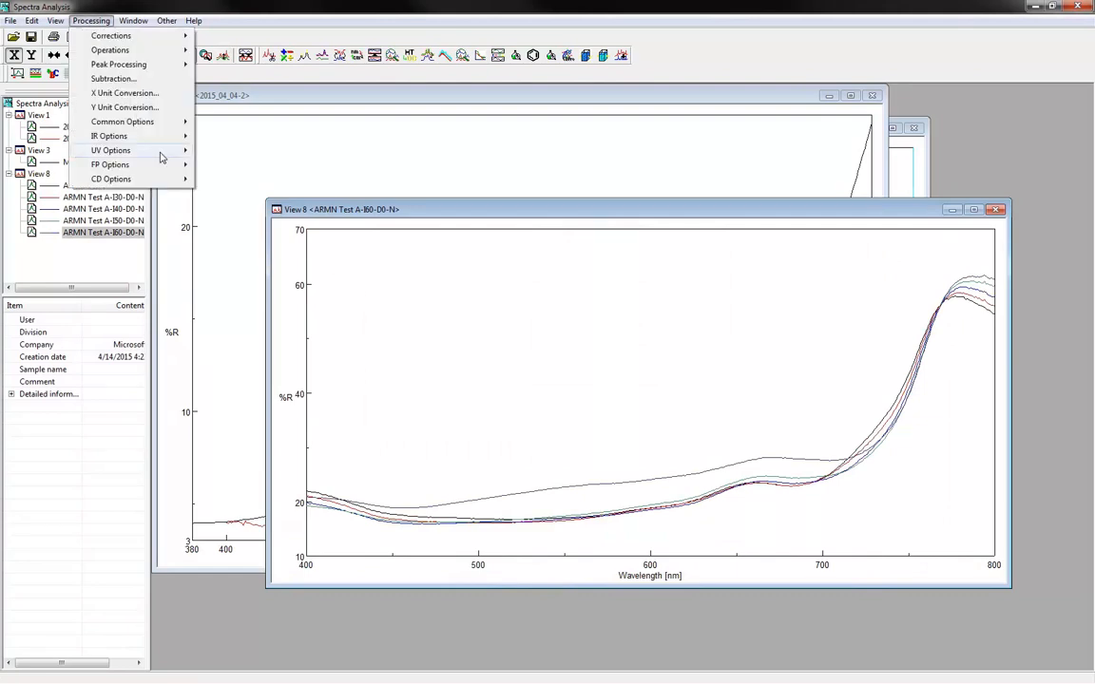
mouse_move(171, 124)
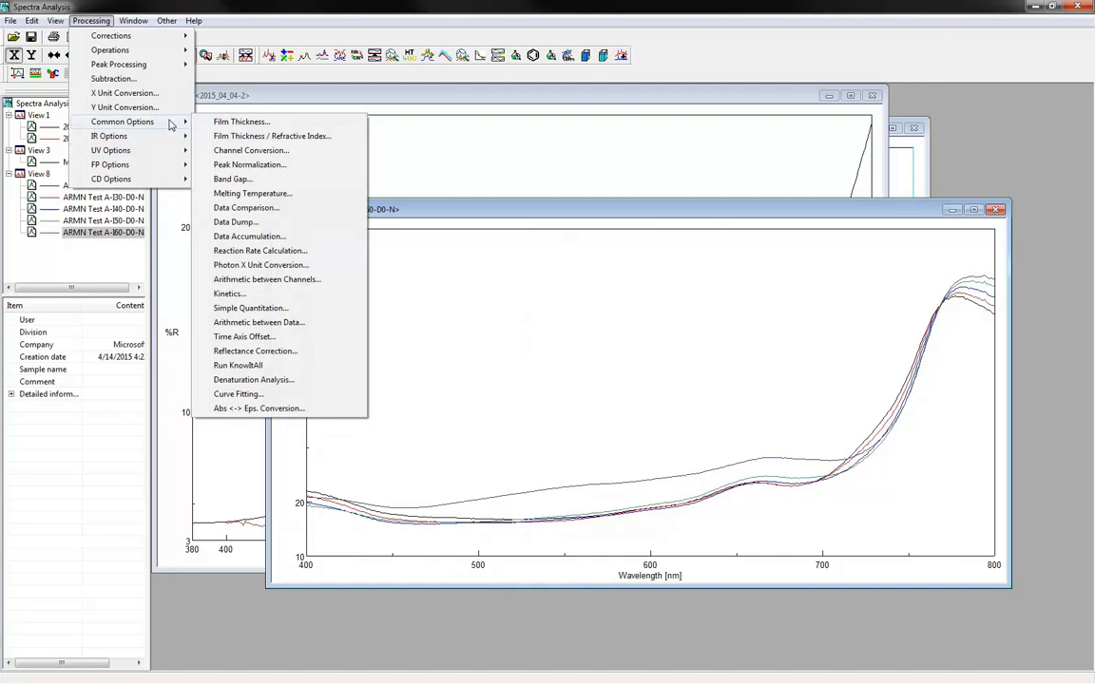
click(238, 166)
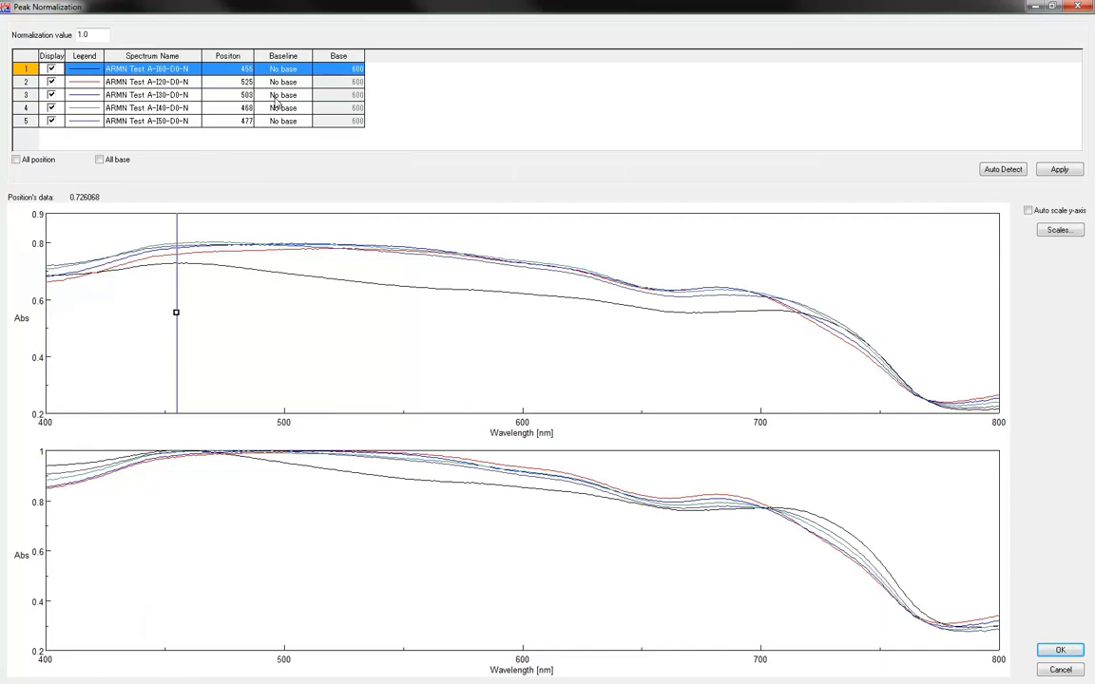
click(233, 70)
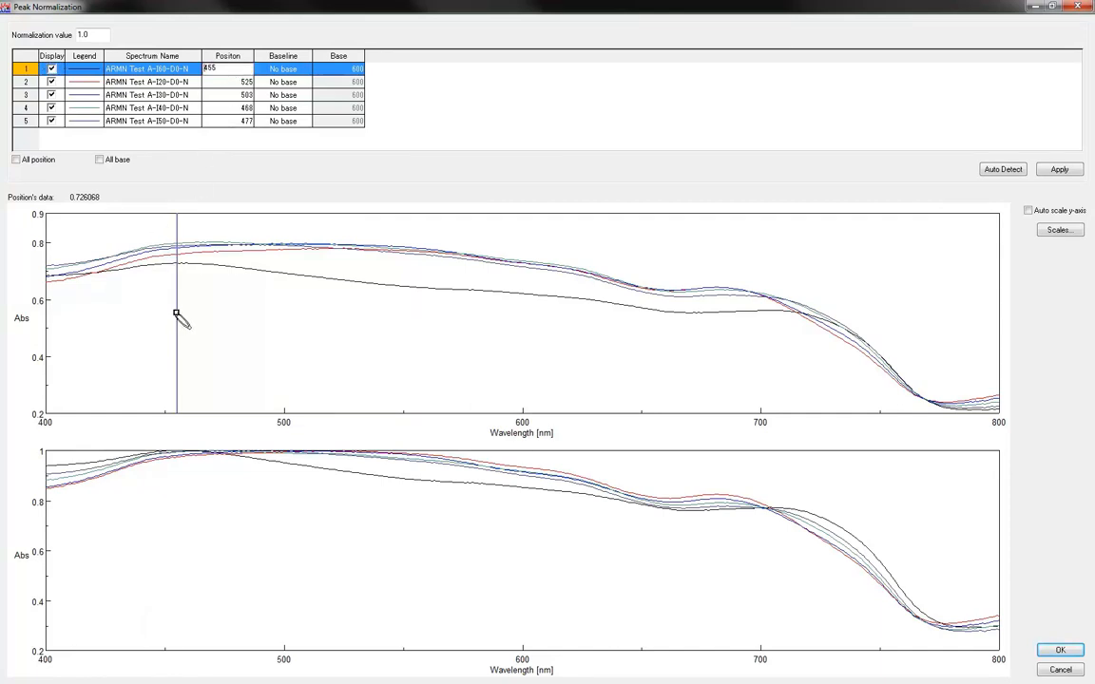
mouse_move(176, 312)
mouse_down()
mouse_move(105, 311)
mouse_move(928, 297)
mouse_up()
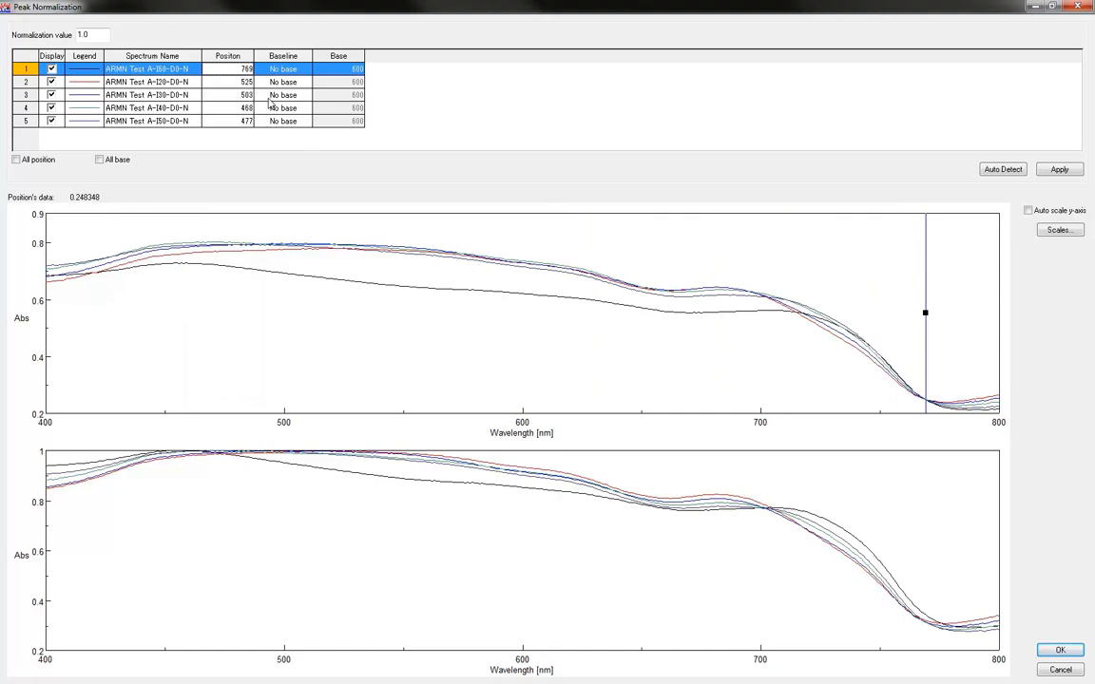
click(39, 155)
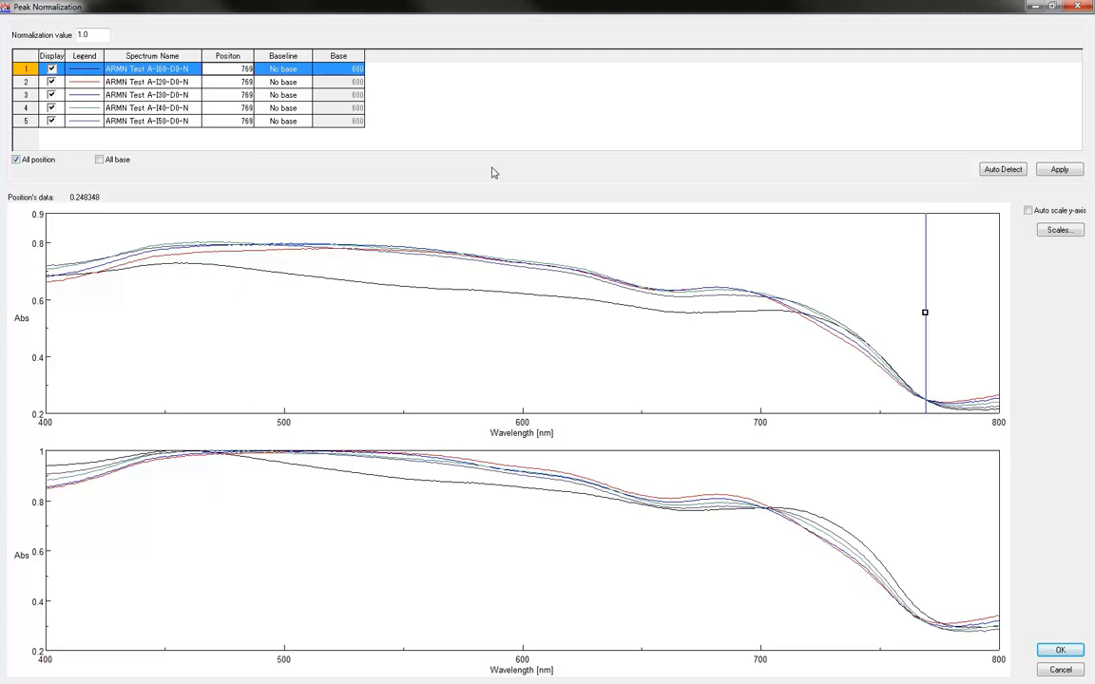
Step: Try a one-point base at 402 nm for ARMN Test A-I60-D0-N and extend it to all spectra
click(287, 71)
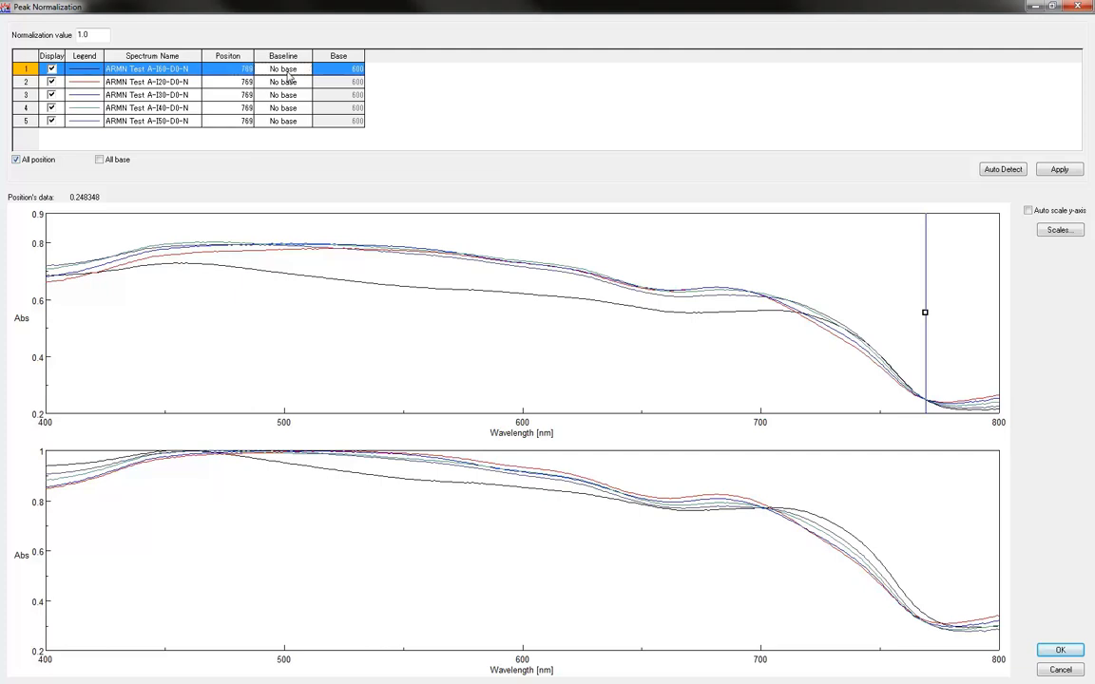
click(289, 71)
click(289, 73)
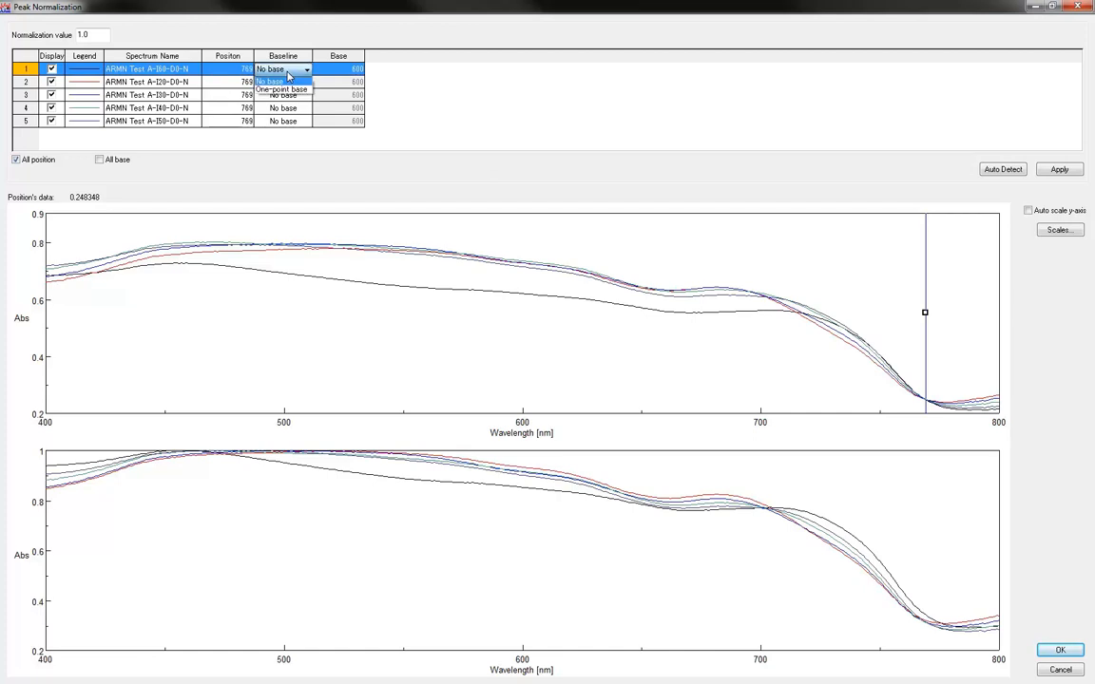
click(262, 83)
click(352, 69)
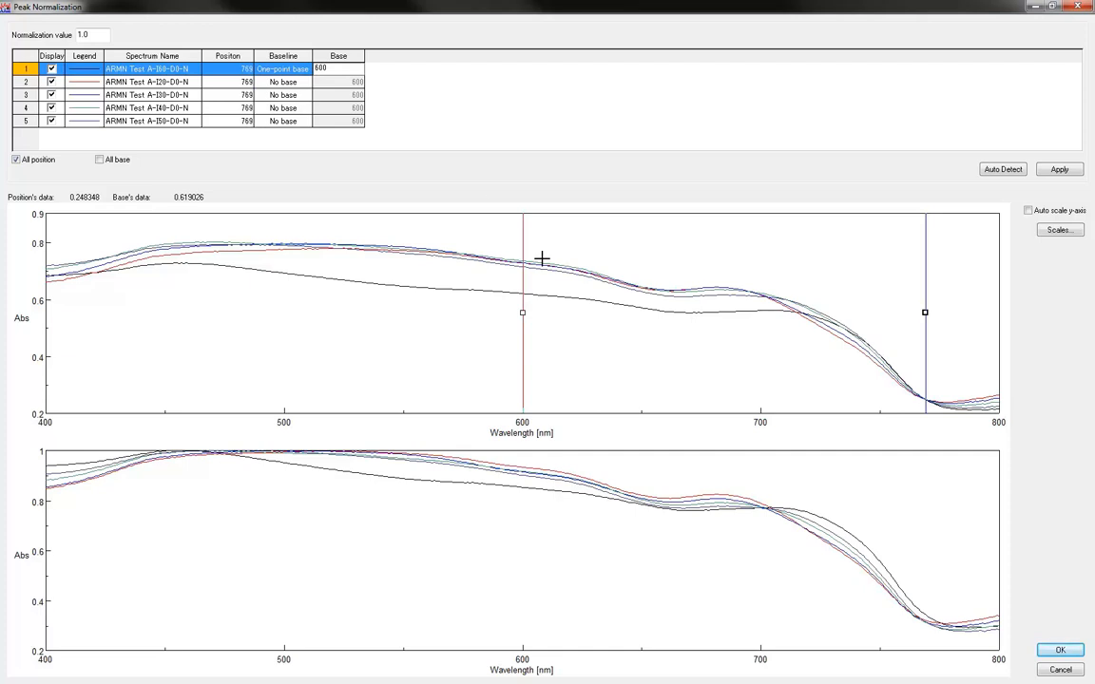
drag(522, 312, 52, 313)
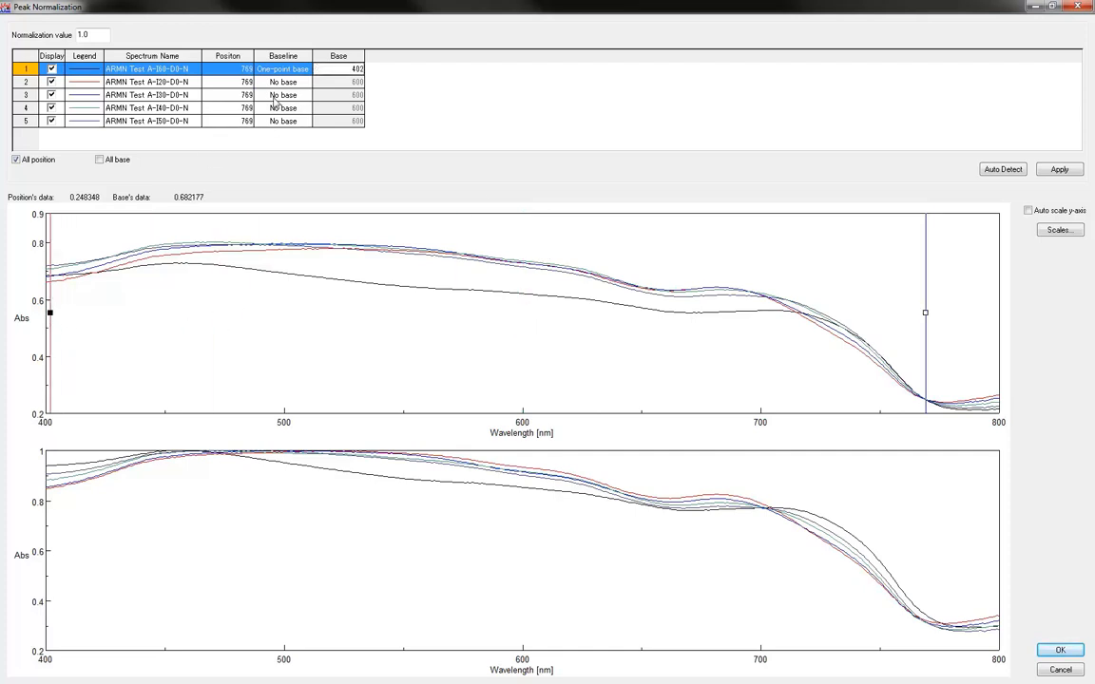
click(115, 162)
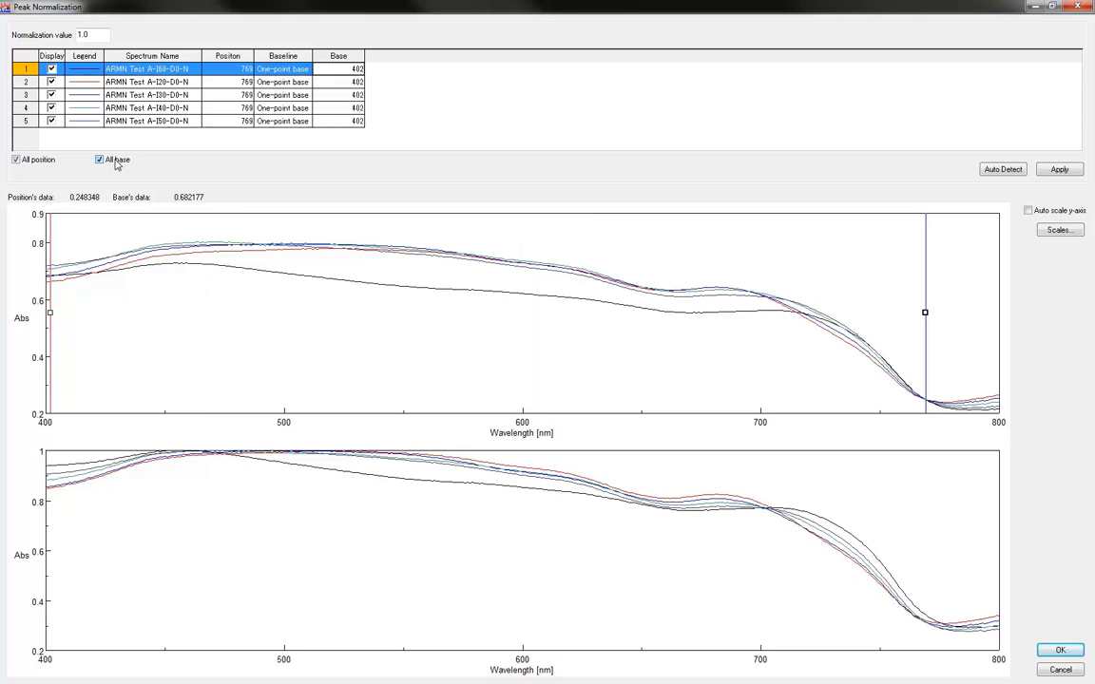
Step: Return the baseline setting of all five spectra to No base
click(259, 68)
click(286, 71)
click(286, 82)
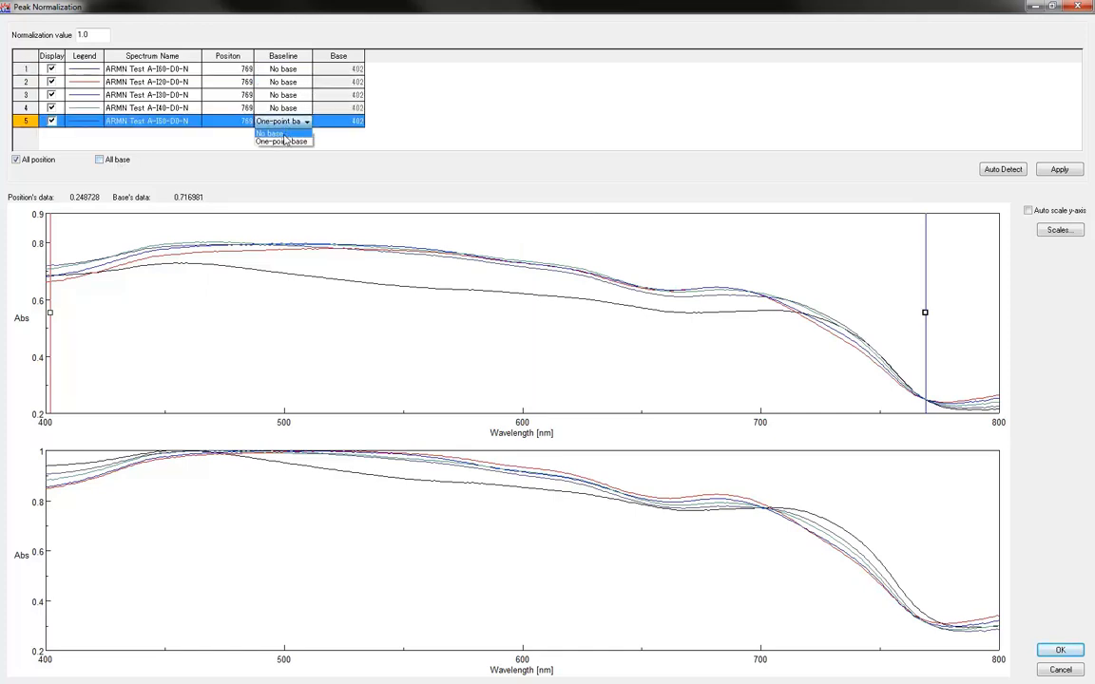
click(285, 134)
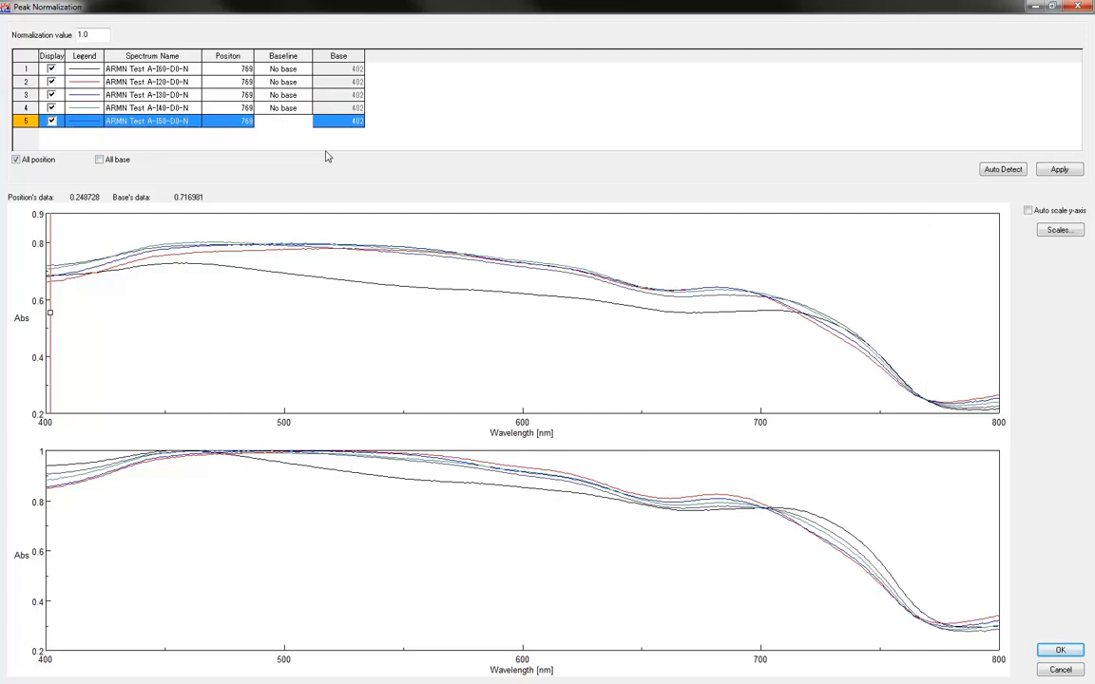
Step: Auto-detect the peak, move all positions to 772 nm, then accept the normalization and fit the resulting spectra vertically
click(1015, 172)
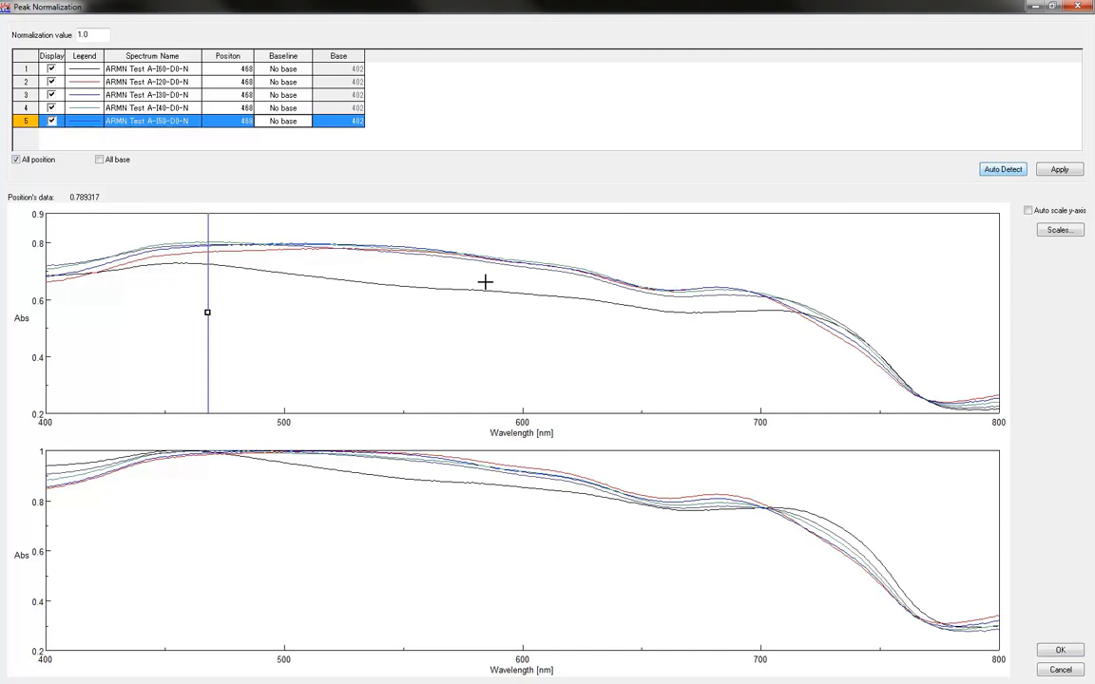
drag(207, 316, 929, 311)
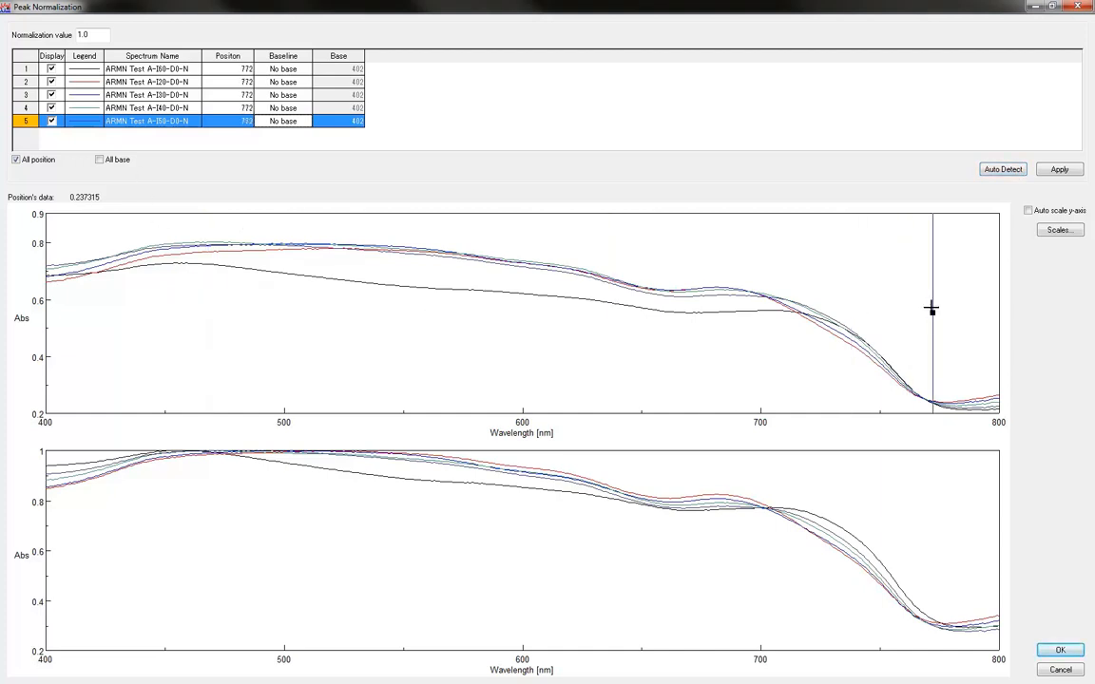
click(1061, 171)
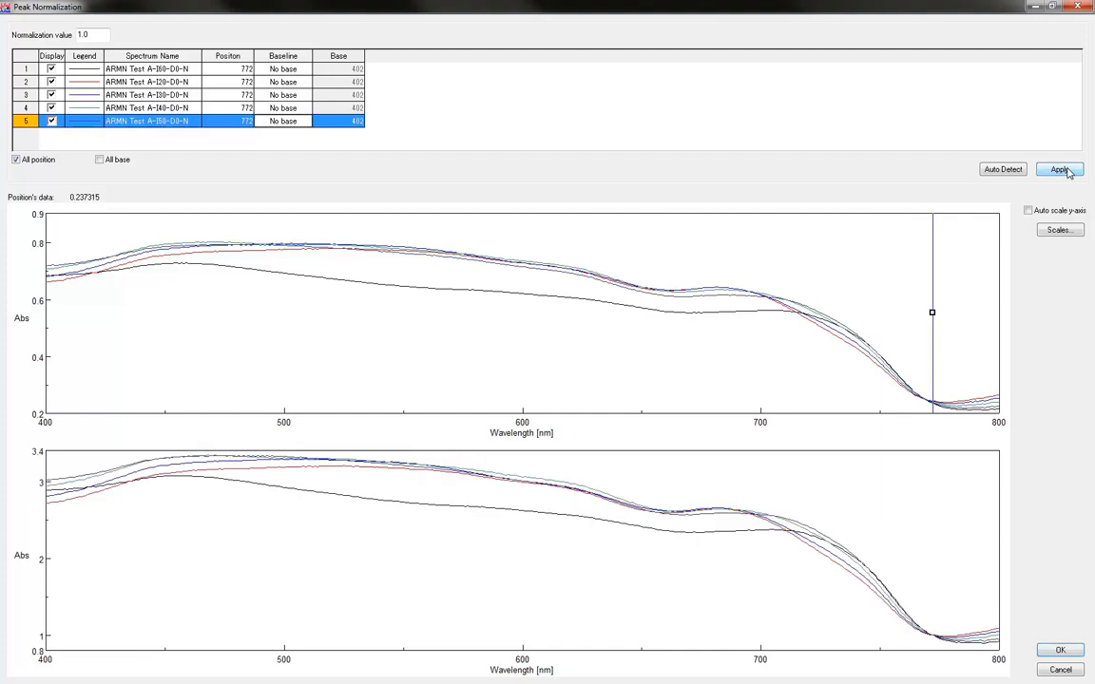
click(1061, 649)
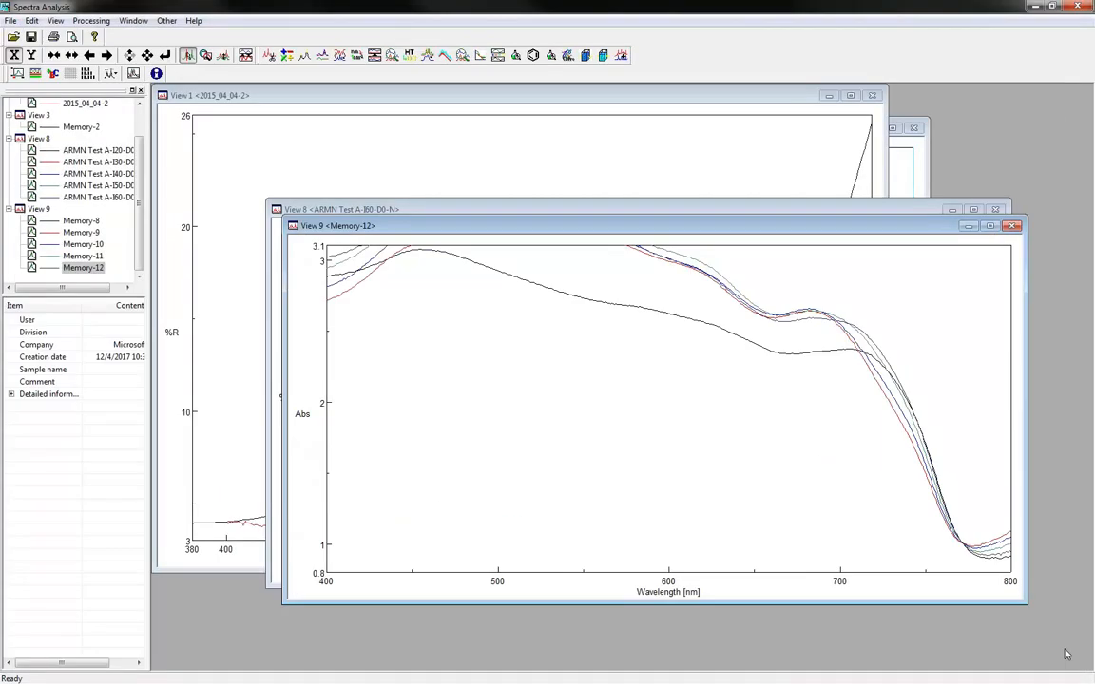
click(141, 60)
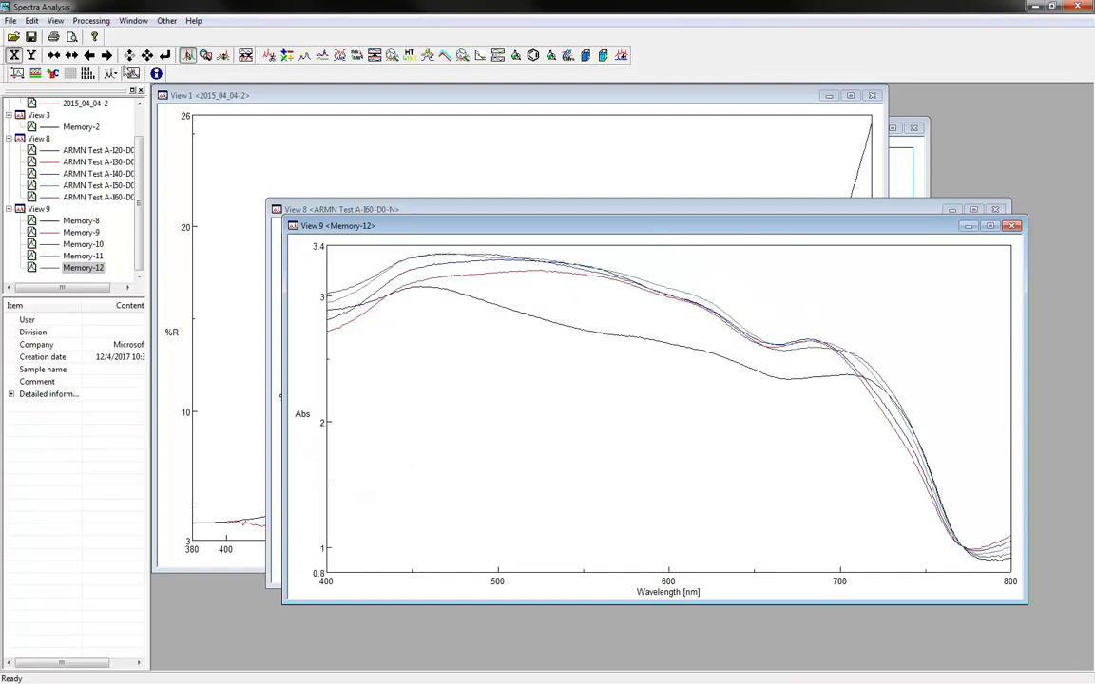
Step: Use Data Dump to list Memory-12's data points over 400–800 nm with thinning 1, and copy the list
click(90, 20)
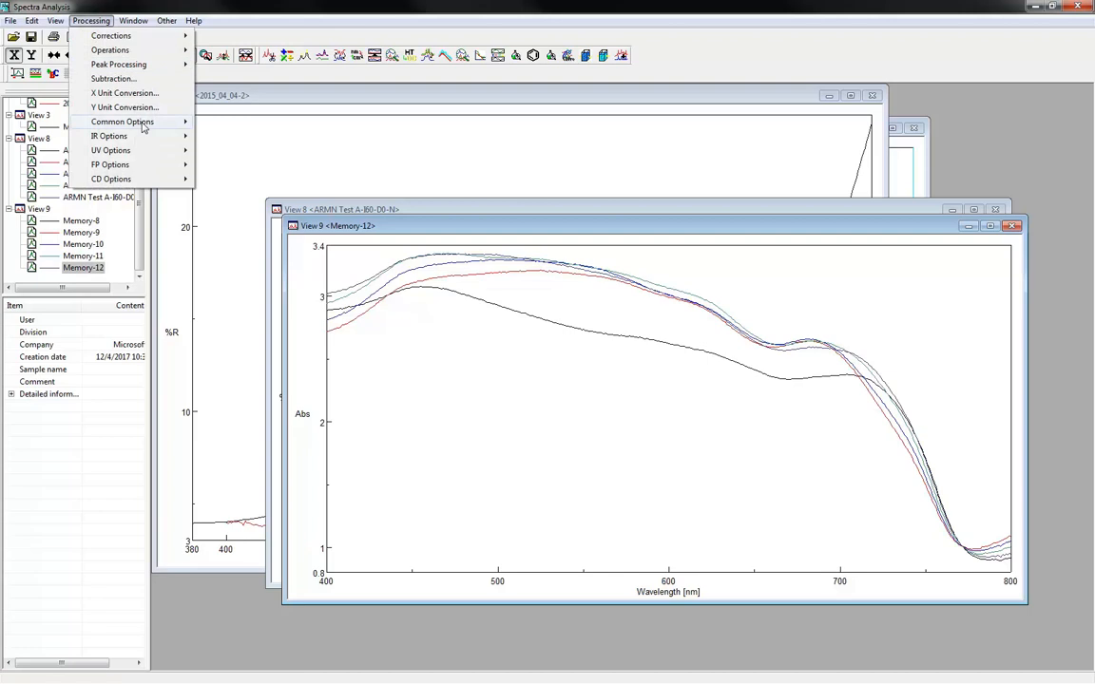
mouse_move(143, 123)
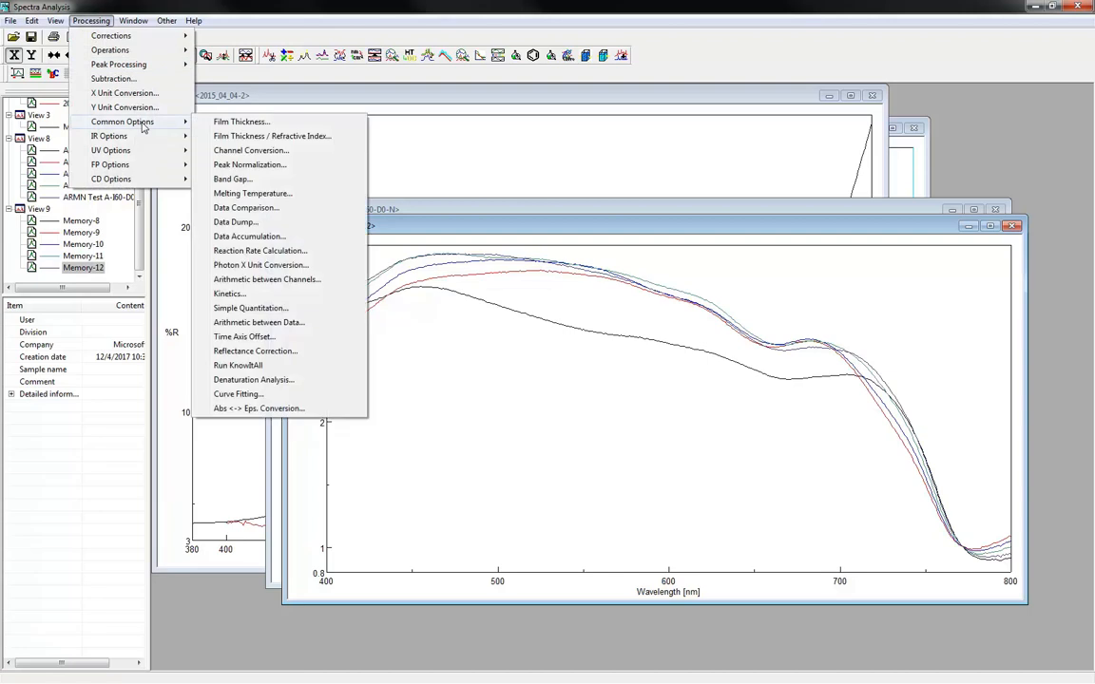
click(238, 223)
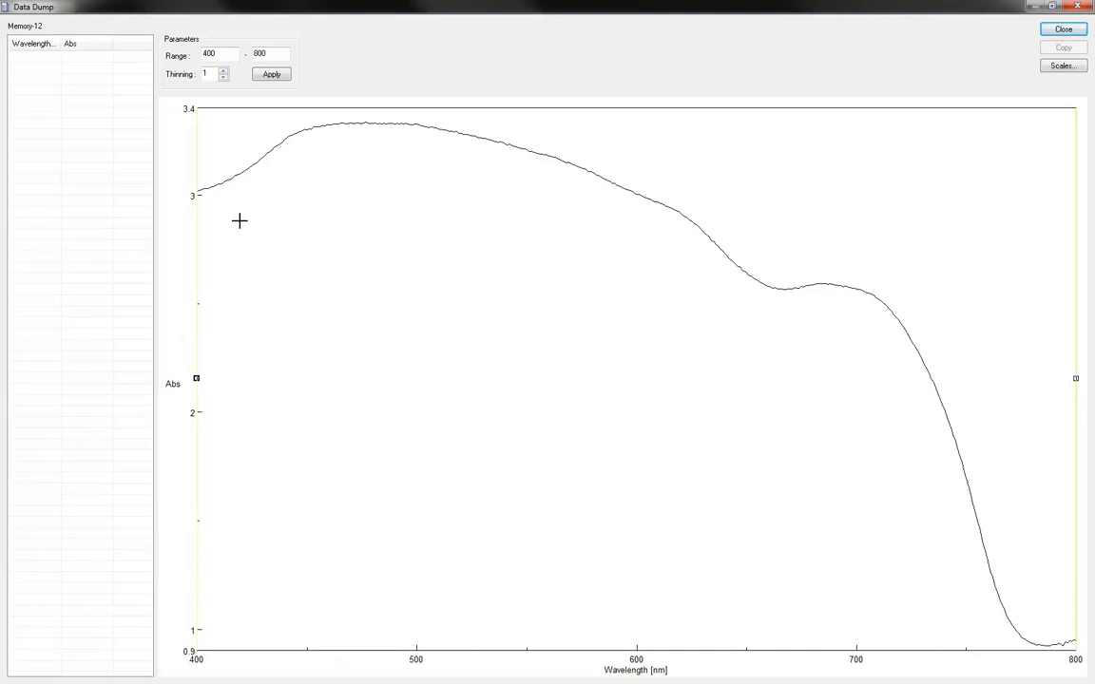
click(271, 74)
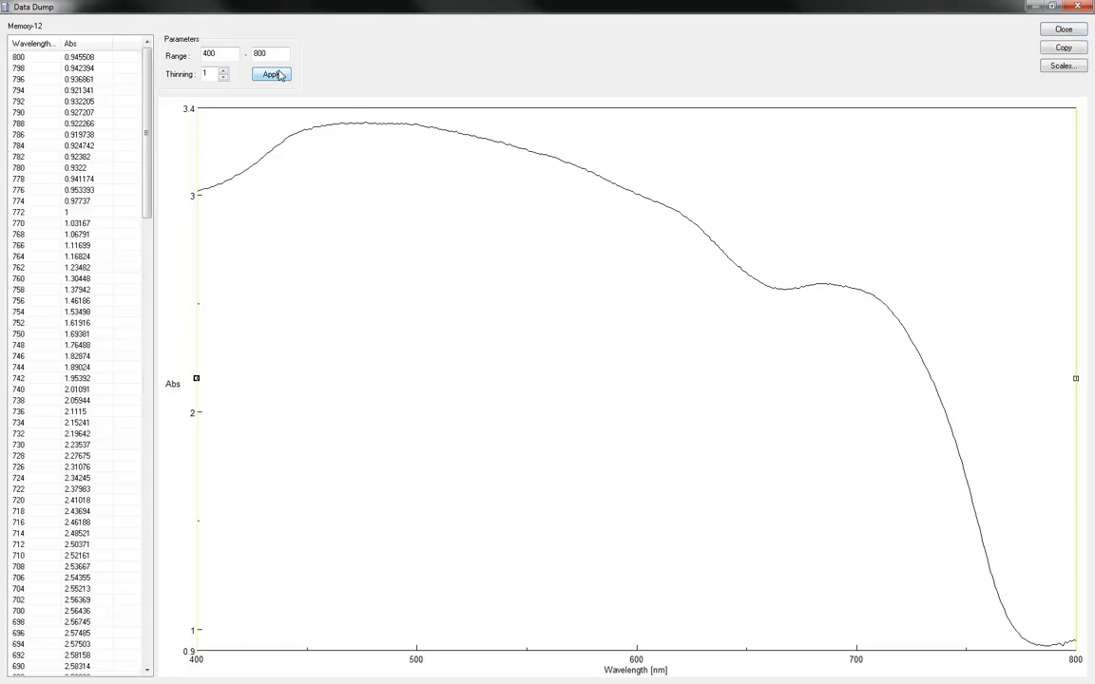
click(1054, 50)
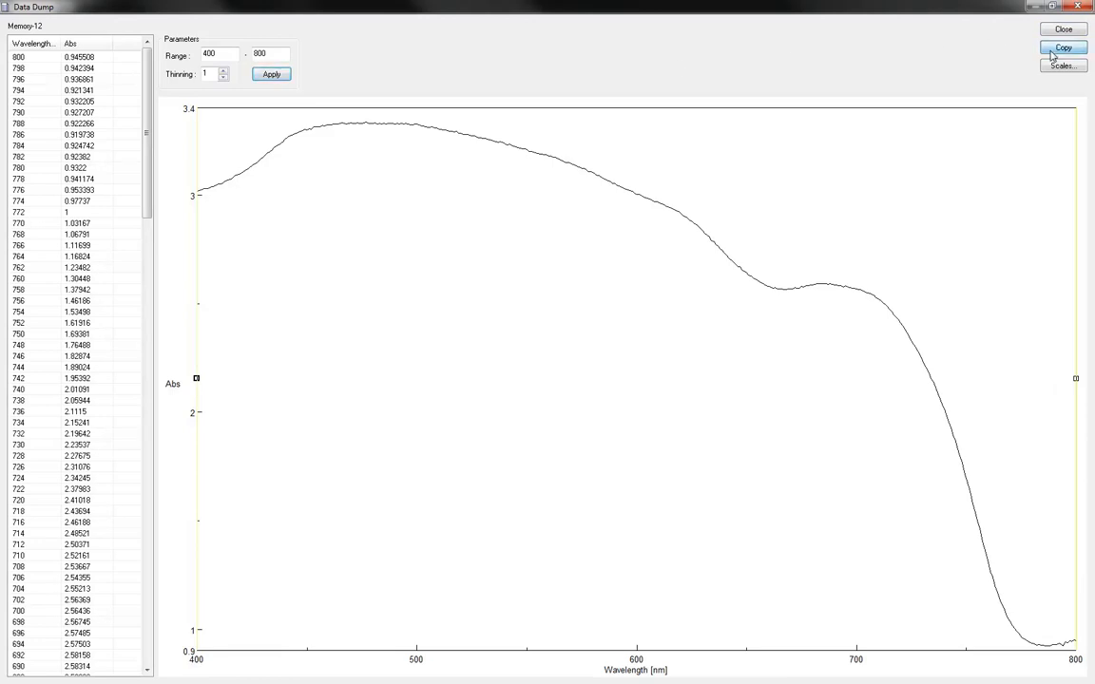
click(1061, 29)
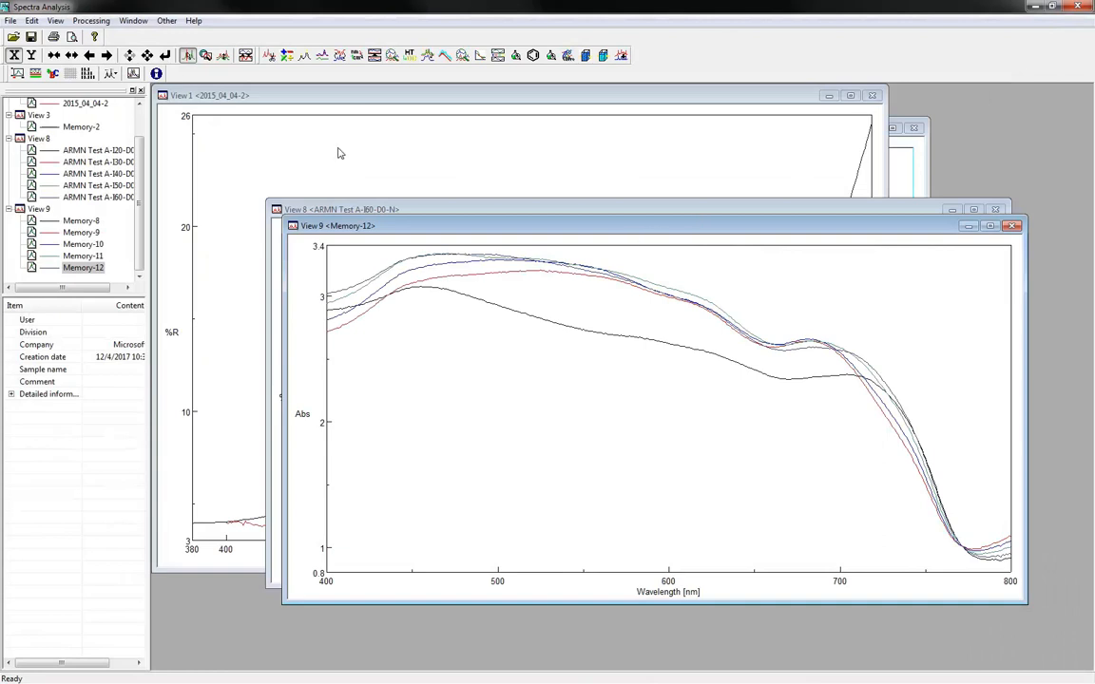
Step: Try Data Accumulation on the normalized spectra and close the accumulated spectrum's view without saving
click(92, 20)
mouse_move(123, 121)
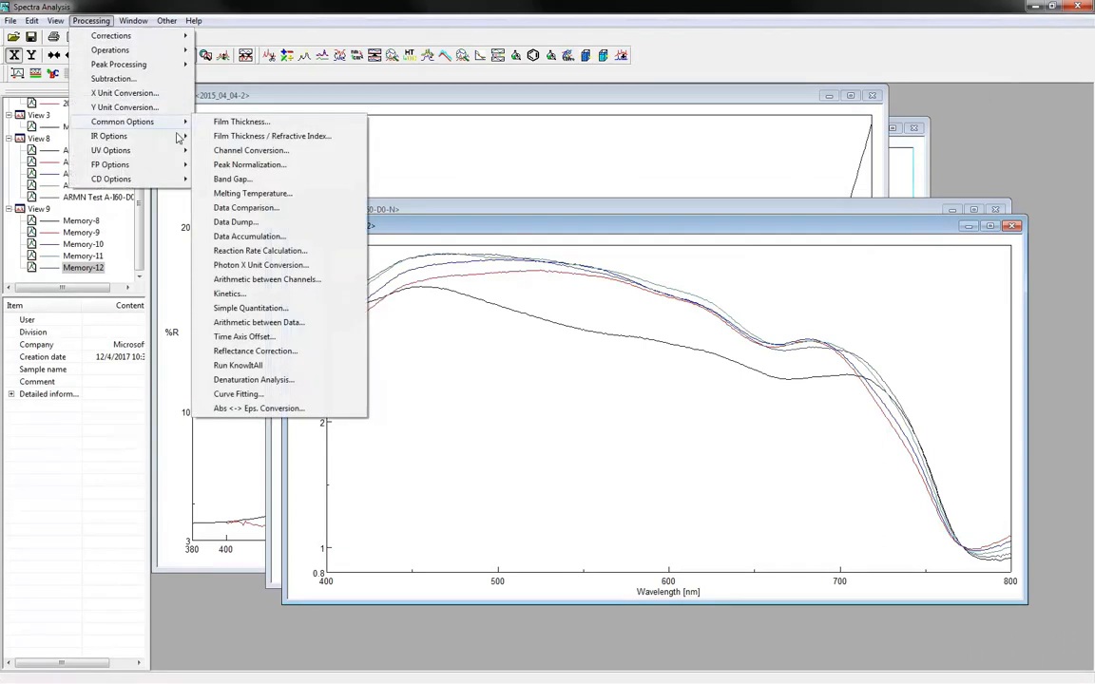
click(280, 238)
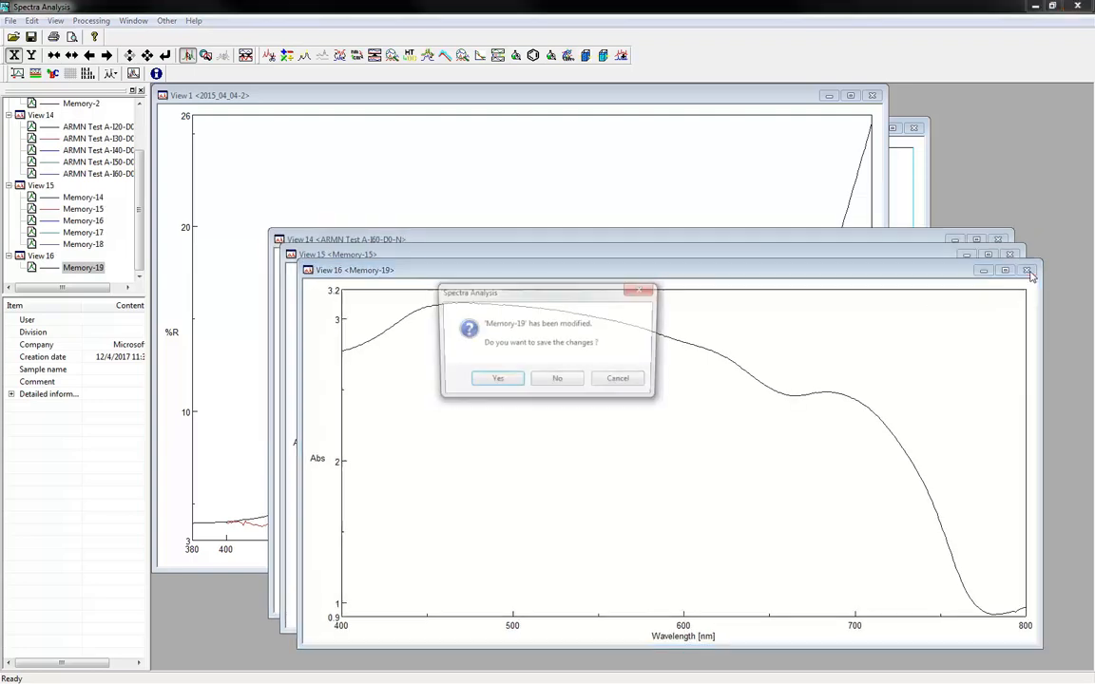
click(558, 381)
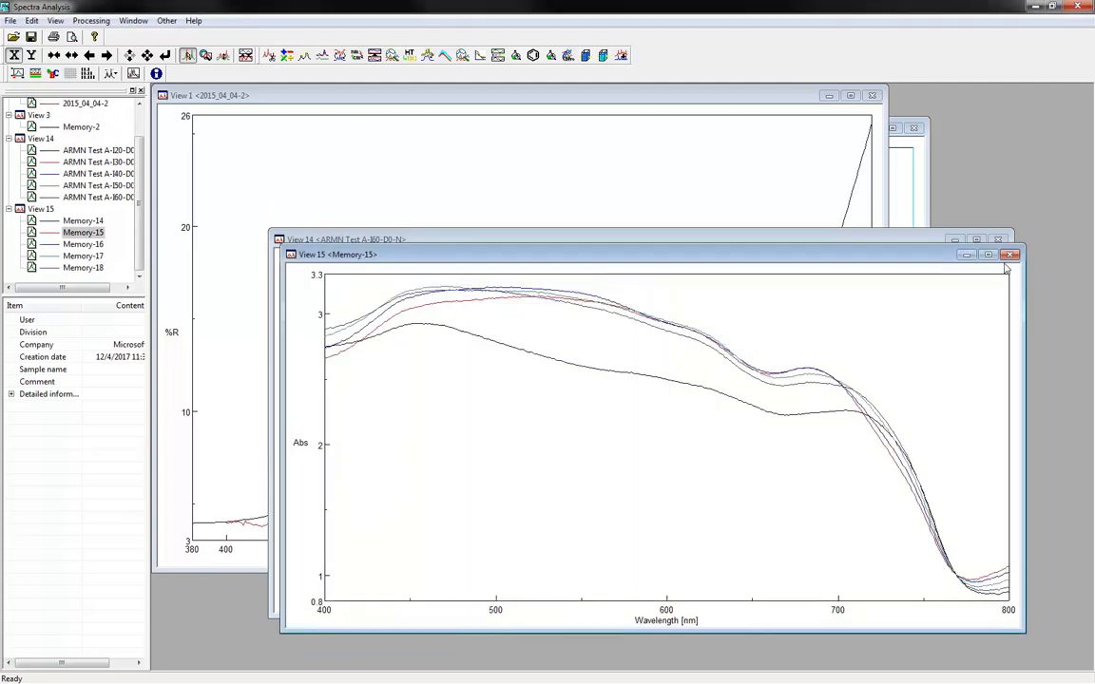
Step: Close the view of the five normalized spectra without saving any of them
click(559, 382)
click(559, 382)
click(559, 382)
click(559, 382)
click(558, 382)
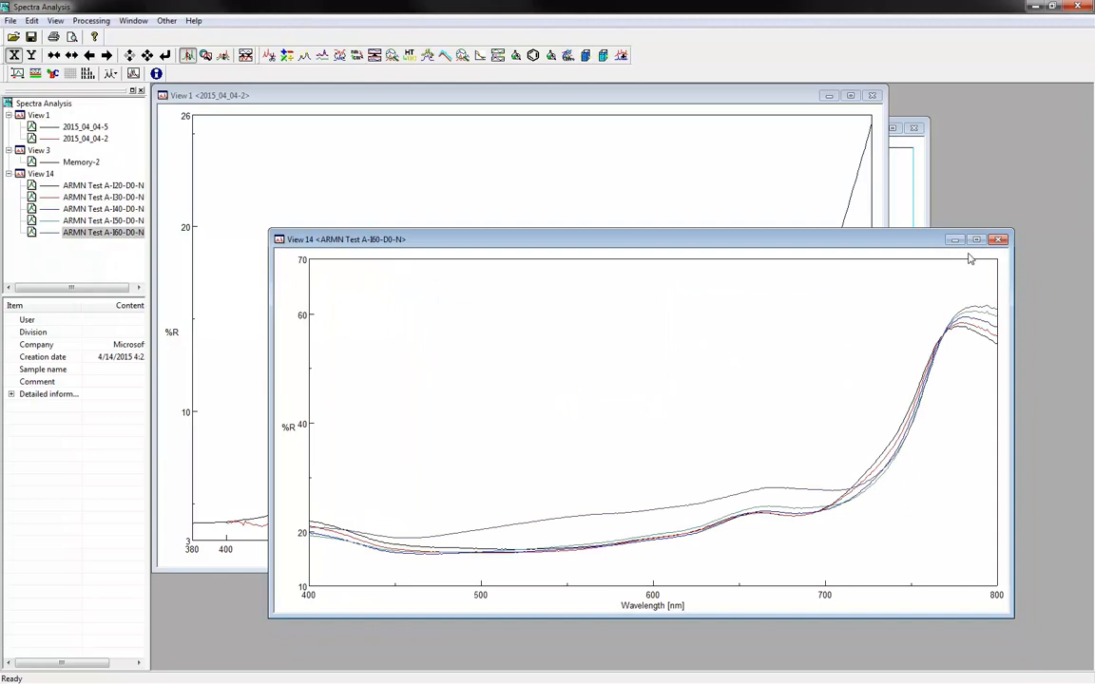
Step: Close the view of the five ARMN Test spectra and open the seven concentration files from 0.5uM to 40uM together
click(997, 239)
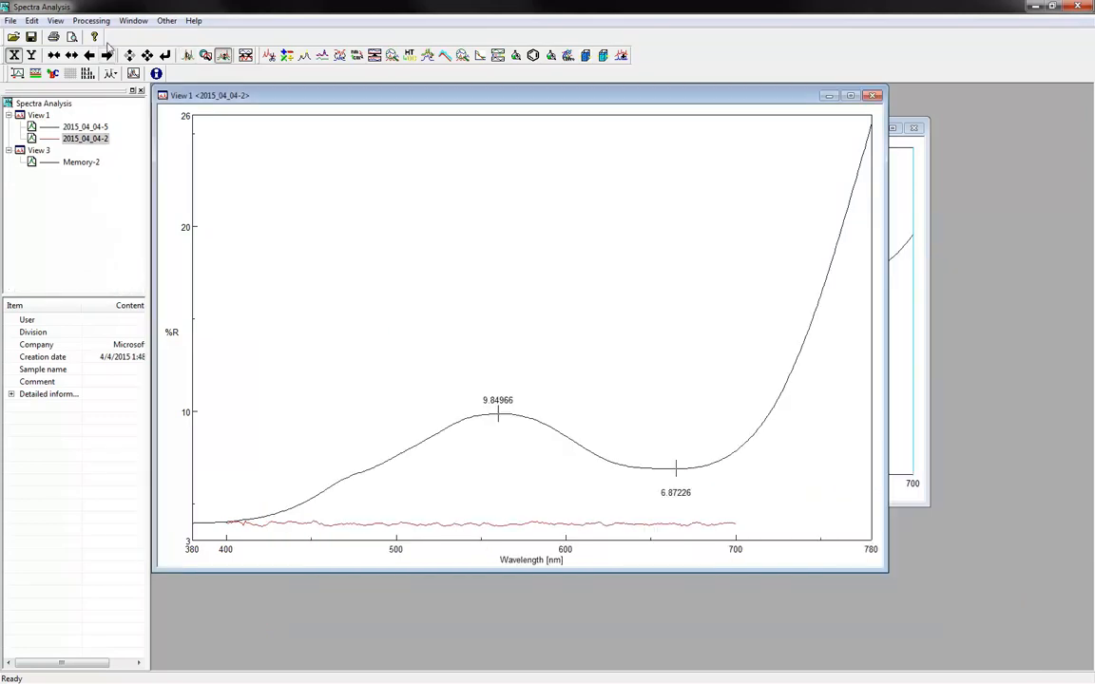
click(14, 38)
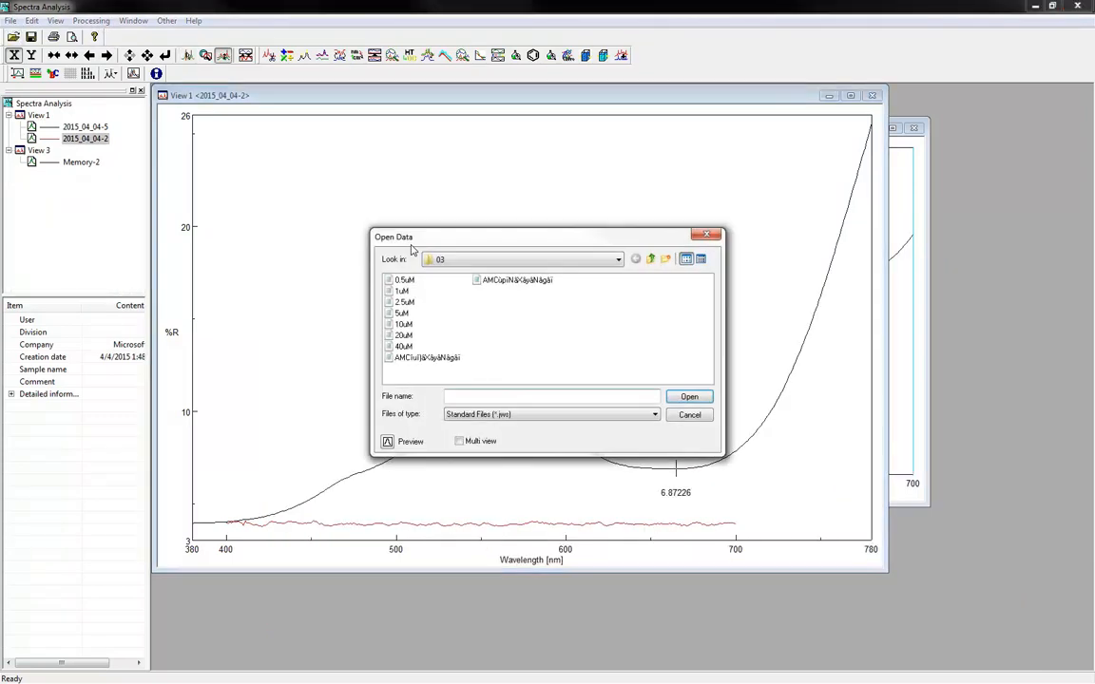
shift+click(403, 346)
key(Return)
Step: Calculate the enzymatic reaction rate of the 40uM curve over its initial linear rise, from 0.6 to 29.3 sec, and accept the result
click(91, 20)
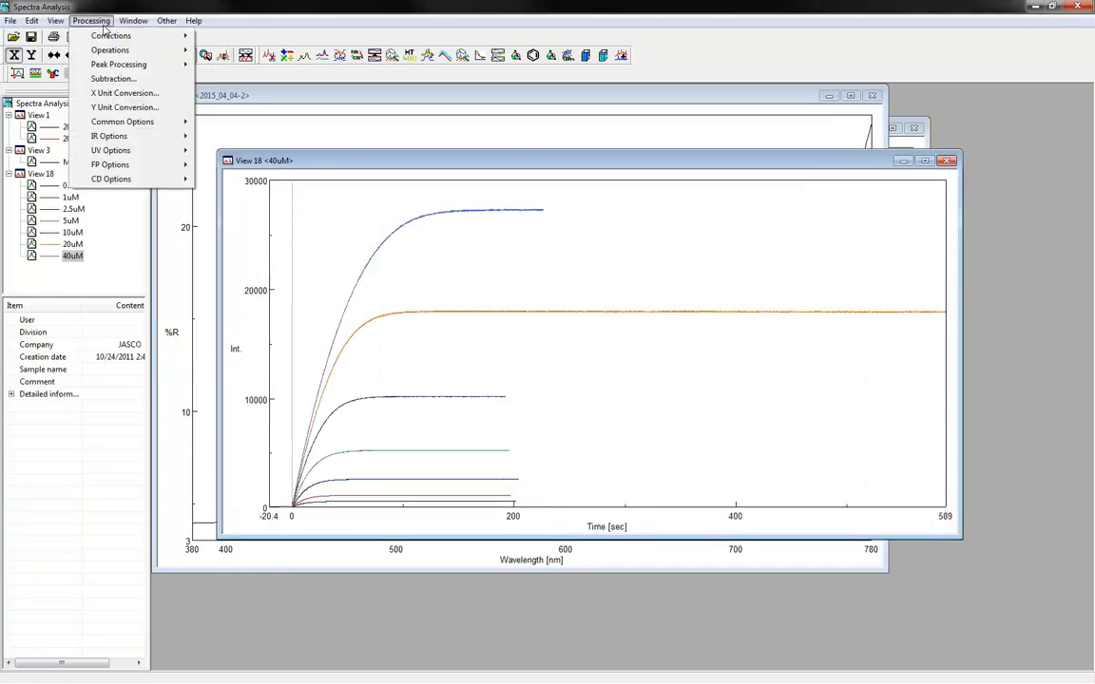
mouse_move(126, 123)
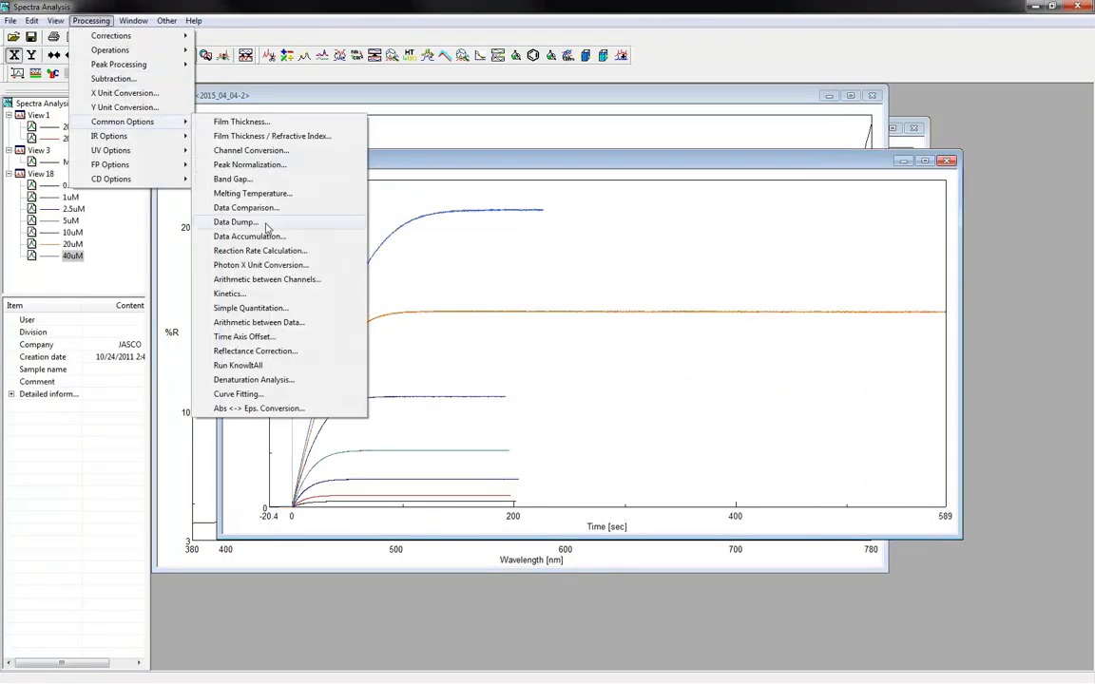
click(250, 293)
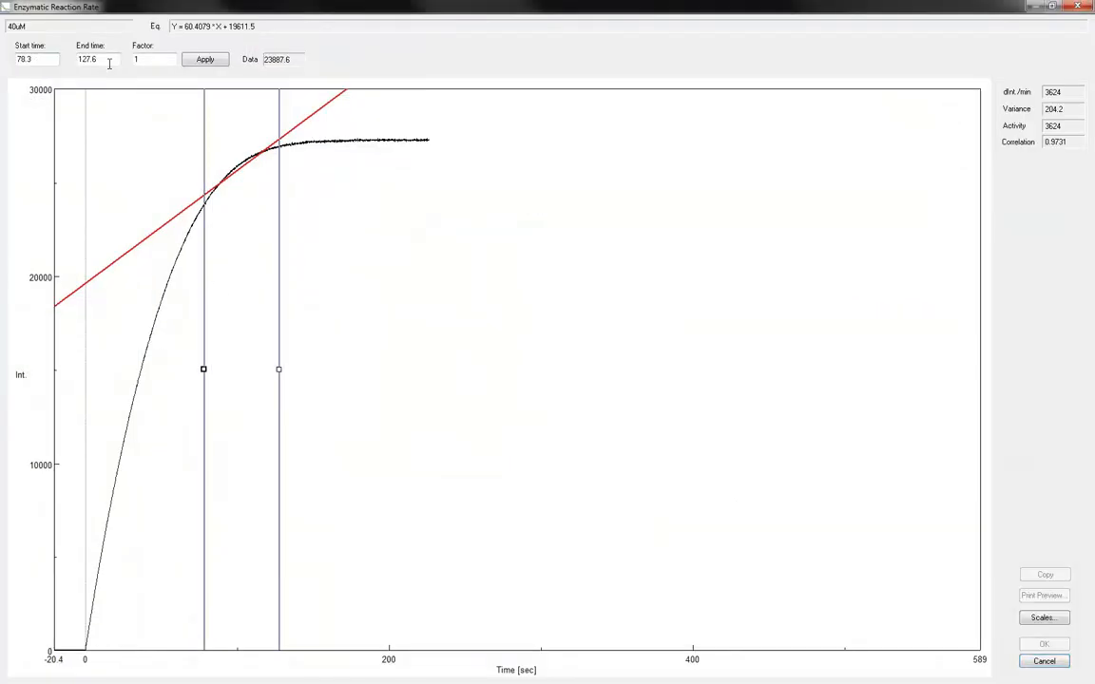
drag(205, 371, 88, 382)
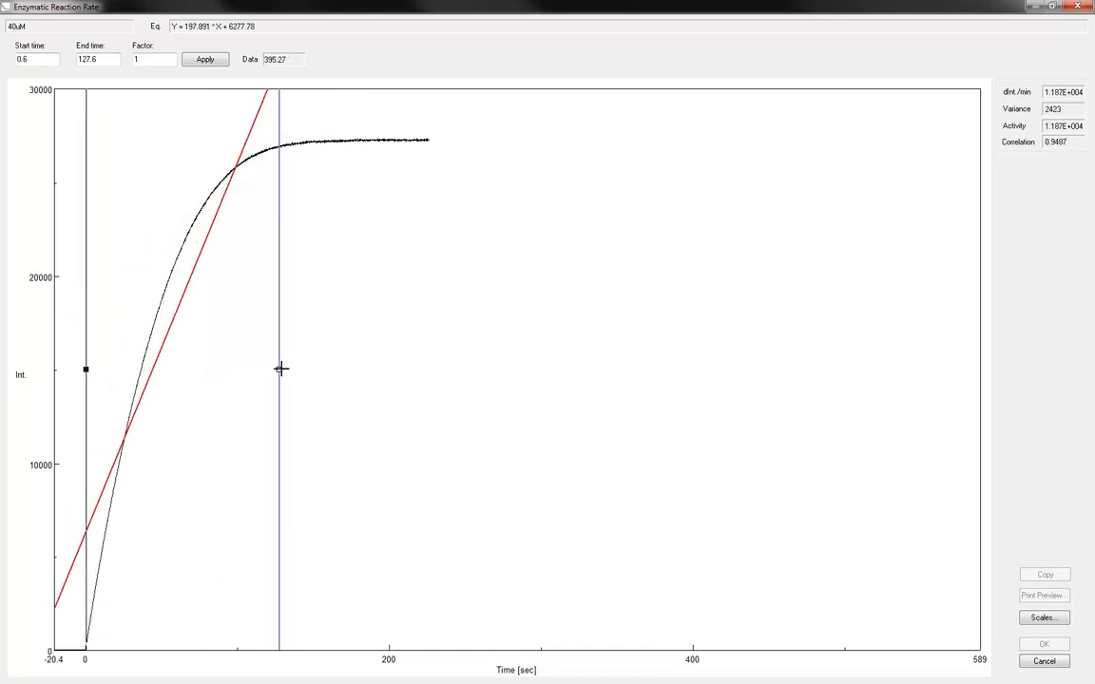
mouse_move(278, 371)
mouse_down()
mouse_move(178, 367)
mouse_move(158, 353)
mouse_up()
drag(138, 348, 132, 346)
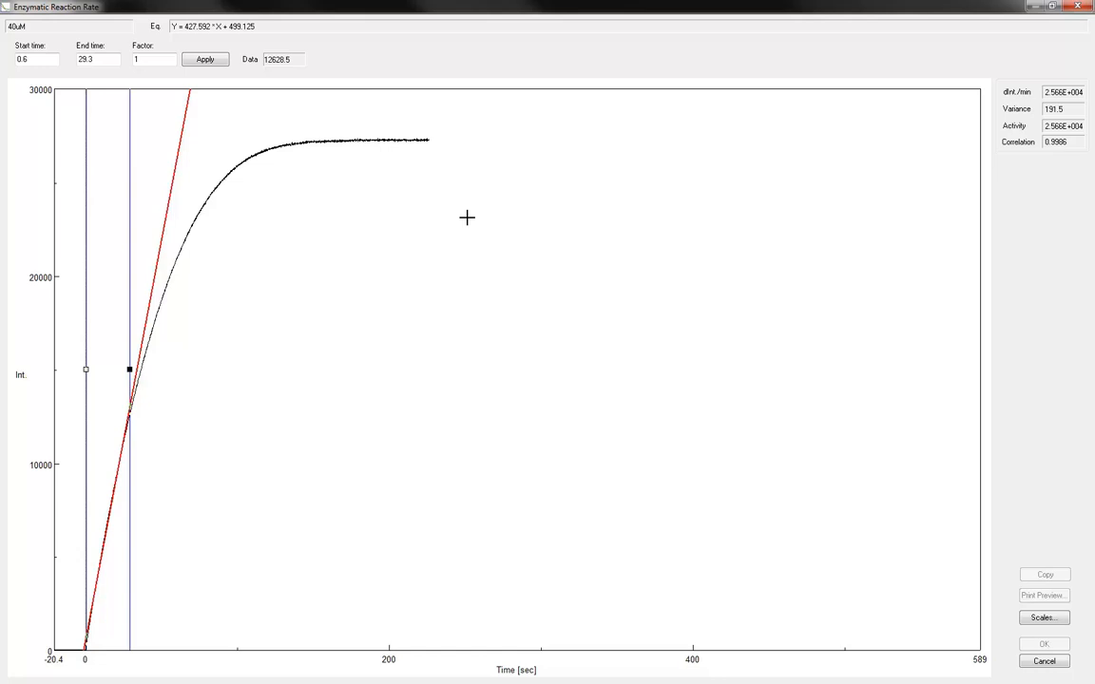
click(202, 61)
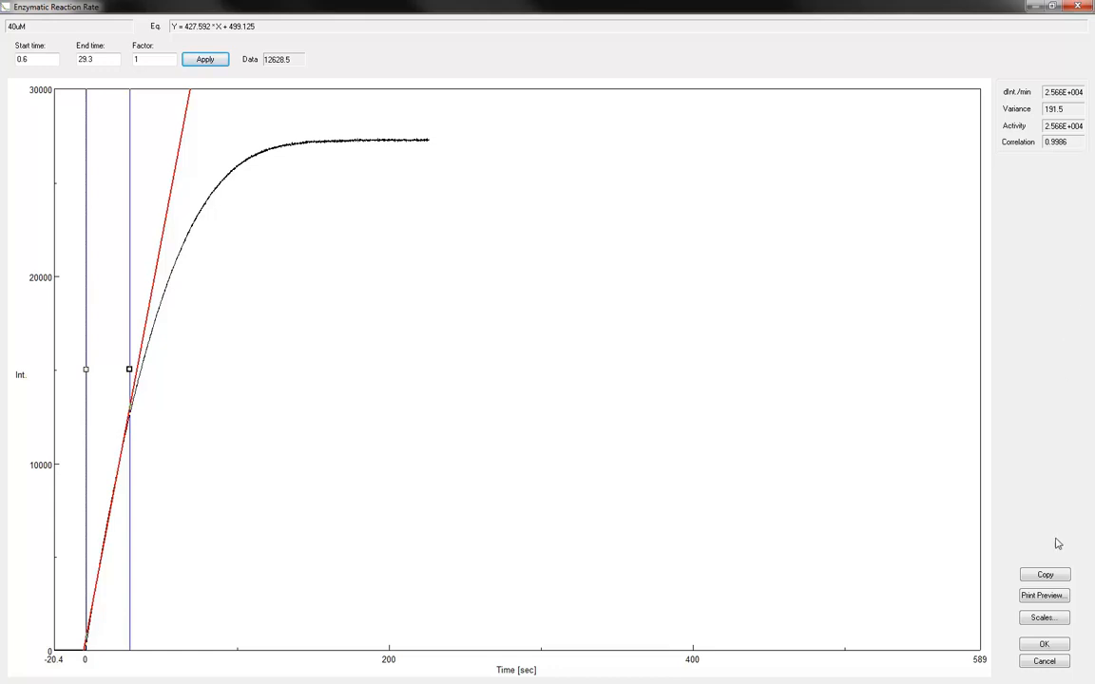
click(1044, 644)
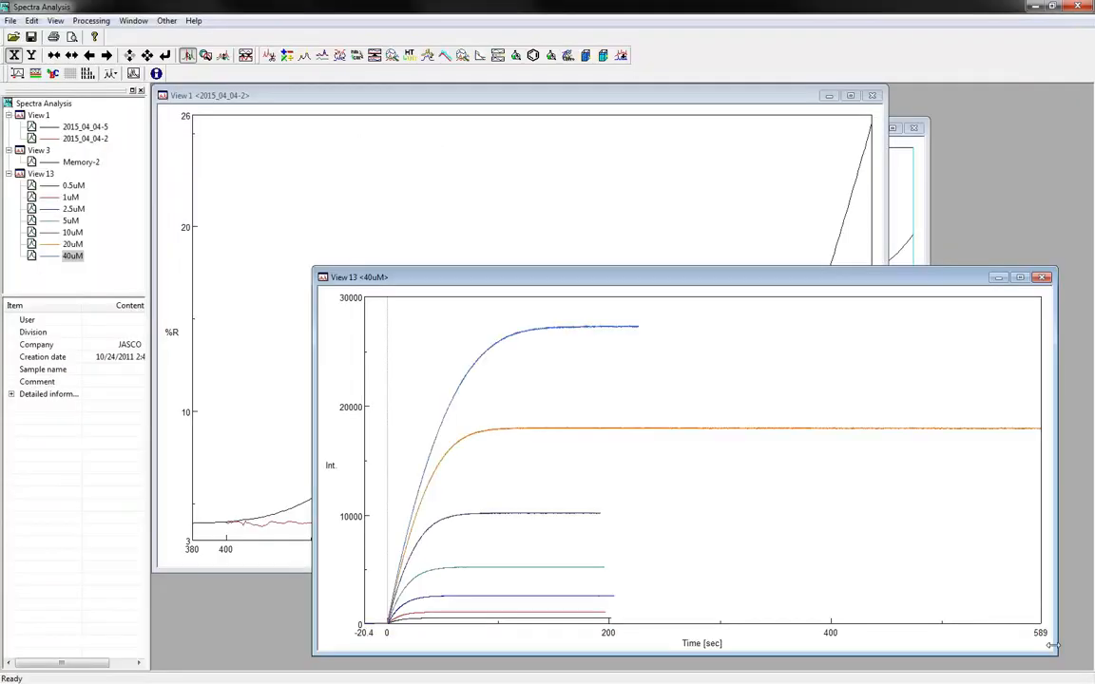